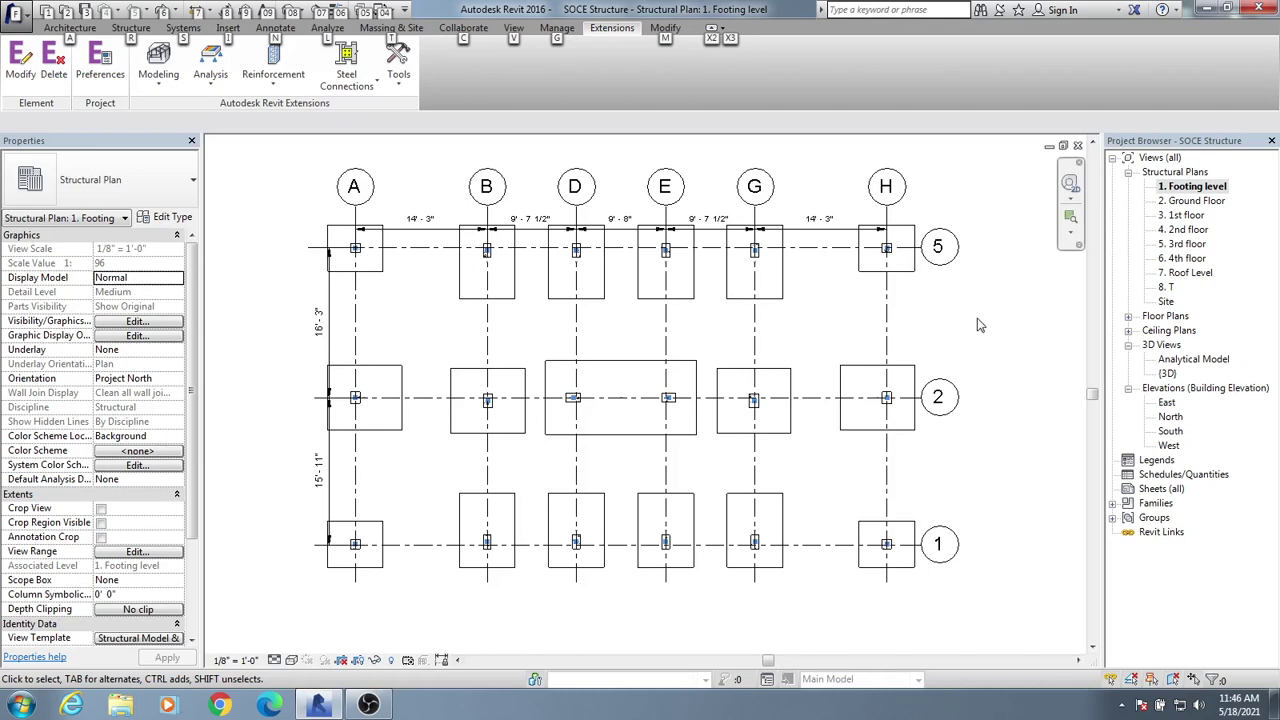
Clear the shortcut hints and switch to the Structure ribbon tab over the footing plan.
{"action": "key", "text": "Escape"}
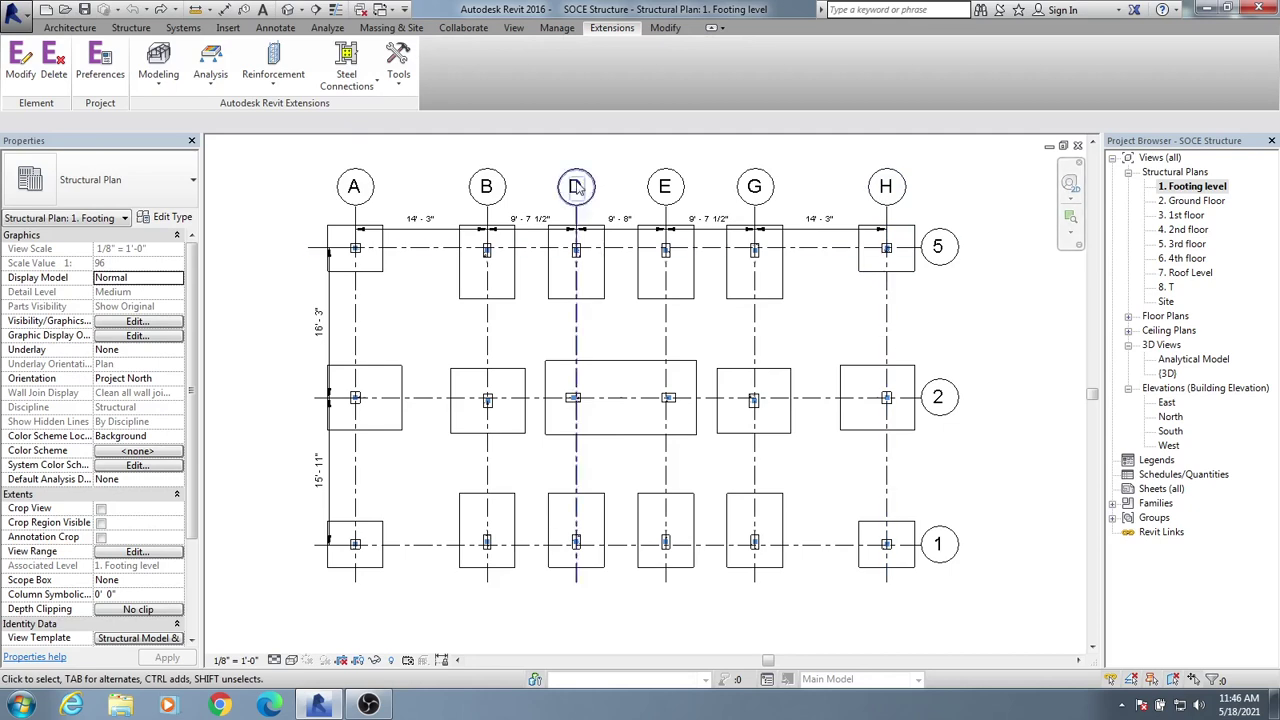
{"action": "left_click", "coordinate": [136, 28]}
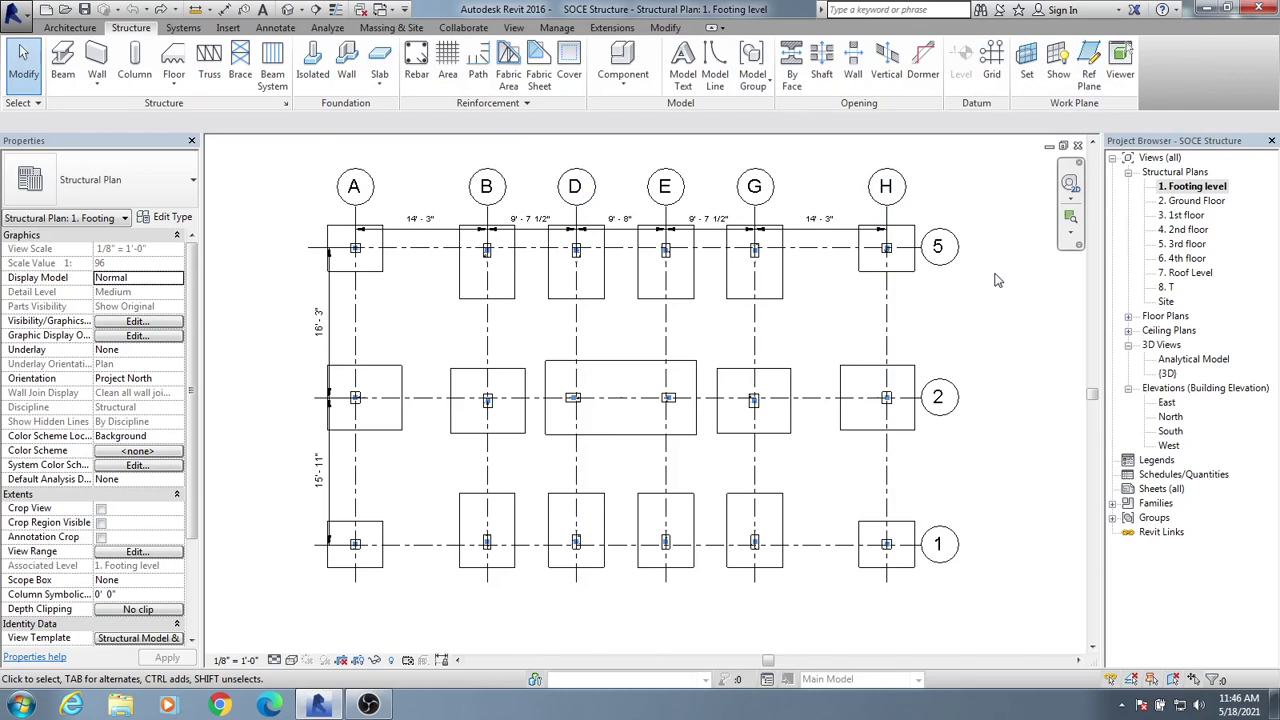
Start a footing component placement, then cancel it and show the Extensions tools.
{"action": "middle_click_drag", "start_coordinate": [882, 346], "coordinate": [894, 346]}
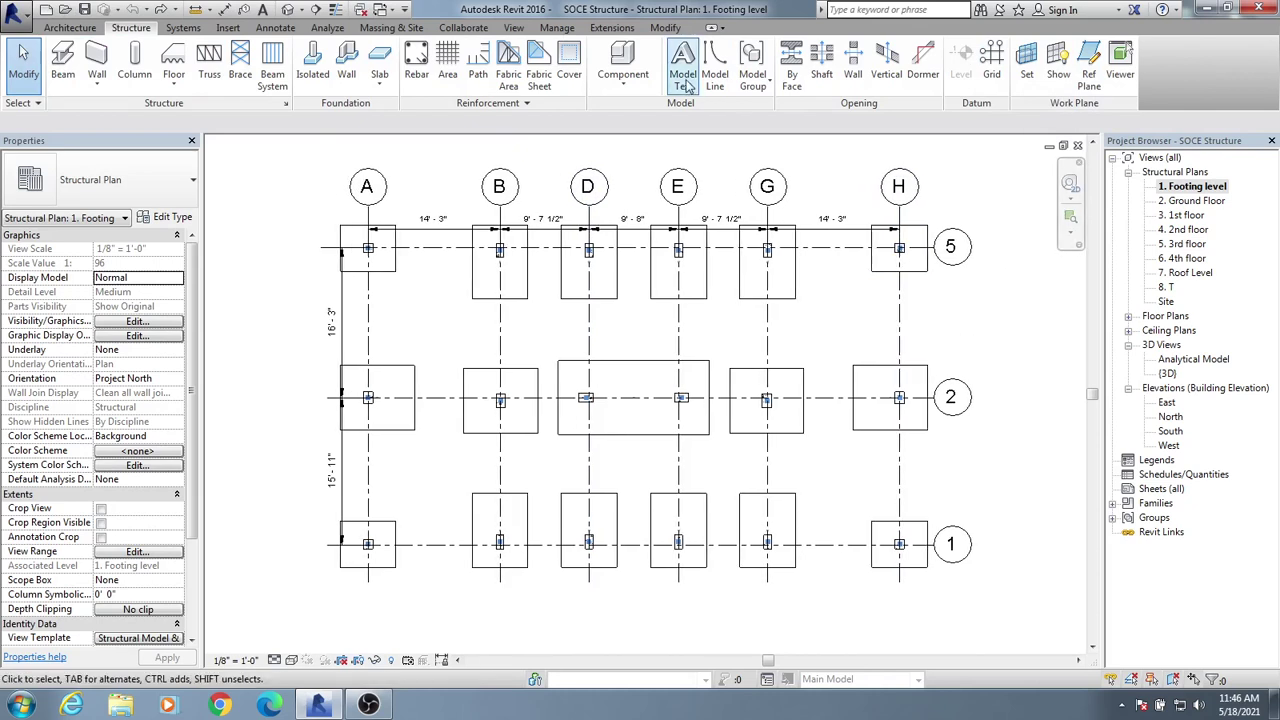
{"action": "left_click", "coordinate": [622, 62]}
{"action": "left_click", "coordinate": [611, 28]}
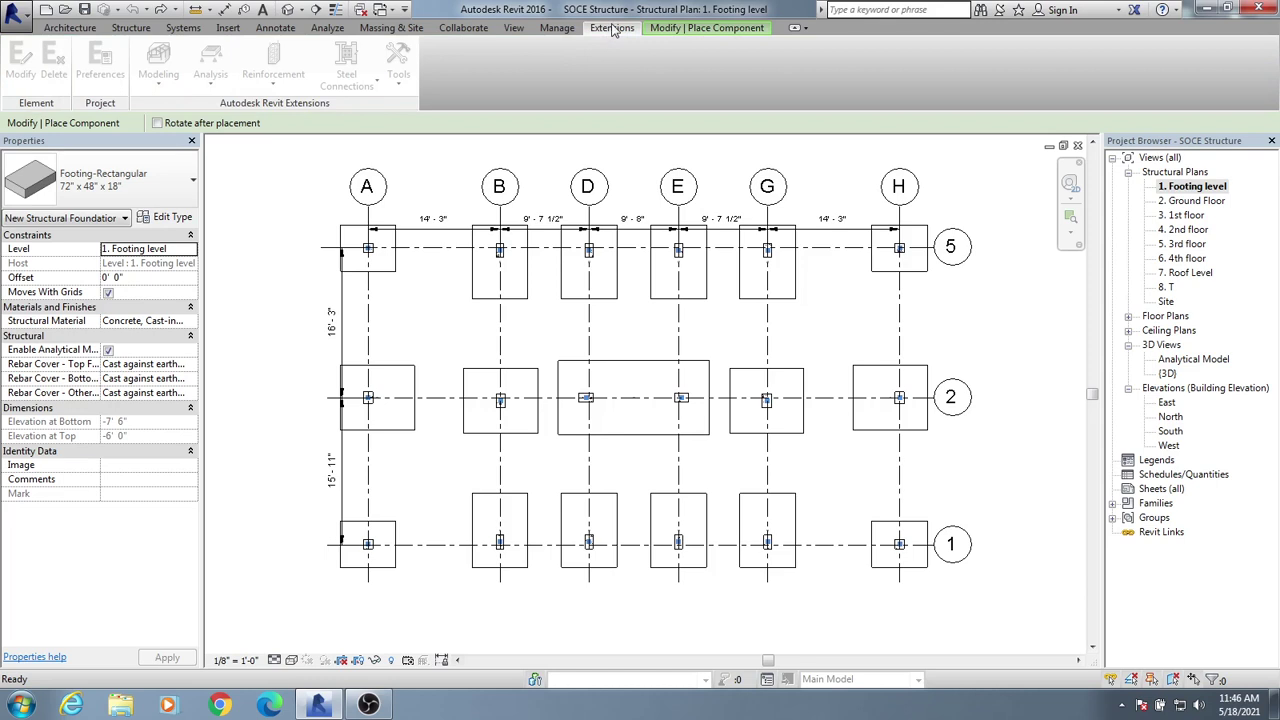
{"action": "middle_click_drag", "start_coordinate": [236, 272], "coordinate": [373, 238]}
{"action": "left_click", "coordinate": [277, 277]}
{"action": "key", "text": "Escape"}
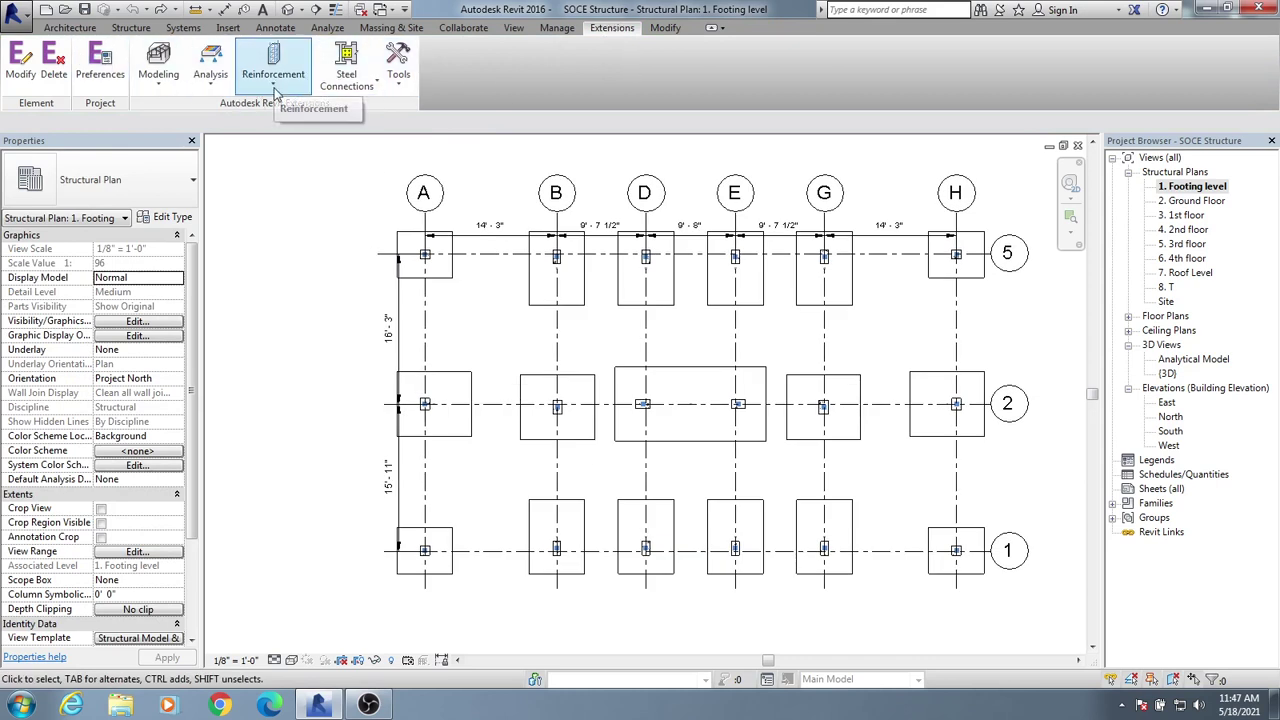
Look through the Reinforcement and Modeling generator lists in Revit Extensions.
{"action": "left_click", "coordinate": [274, 80]}
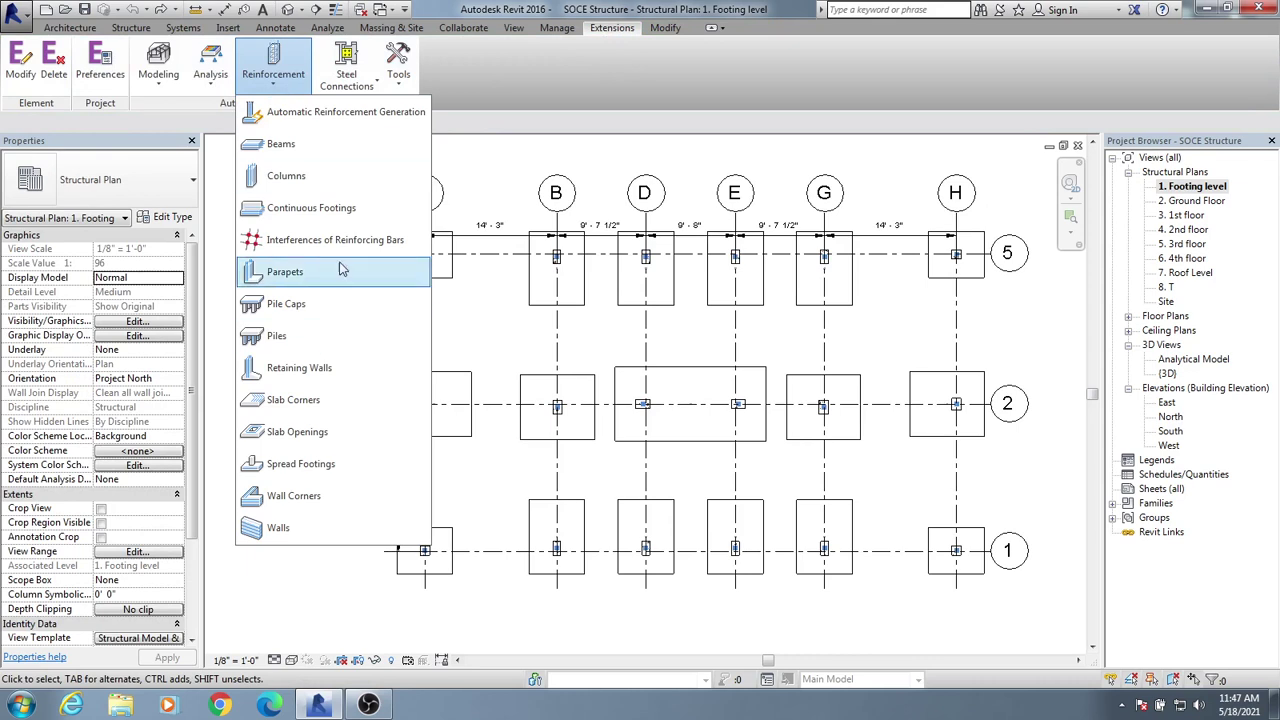
{"action": "left_click", "coordinate": [610, 108]}
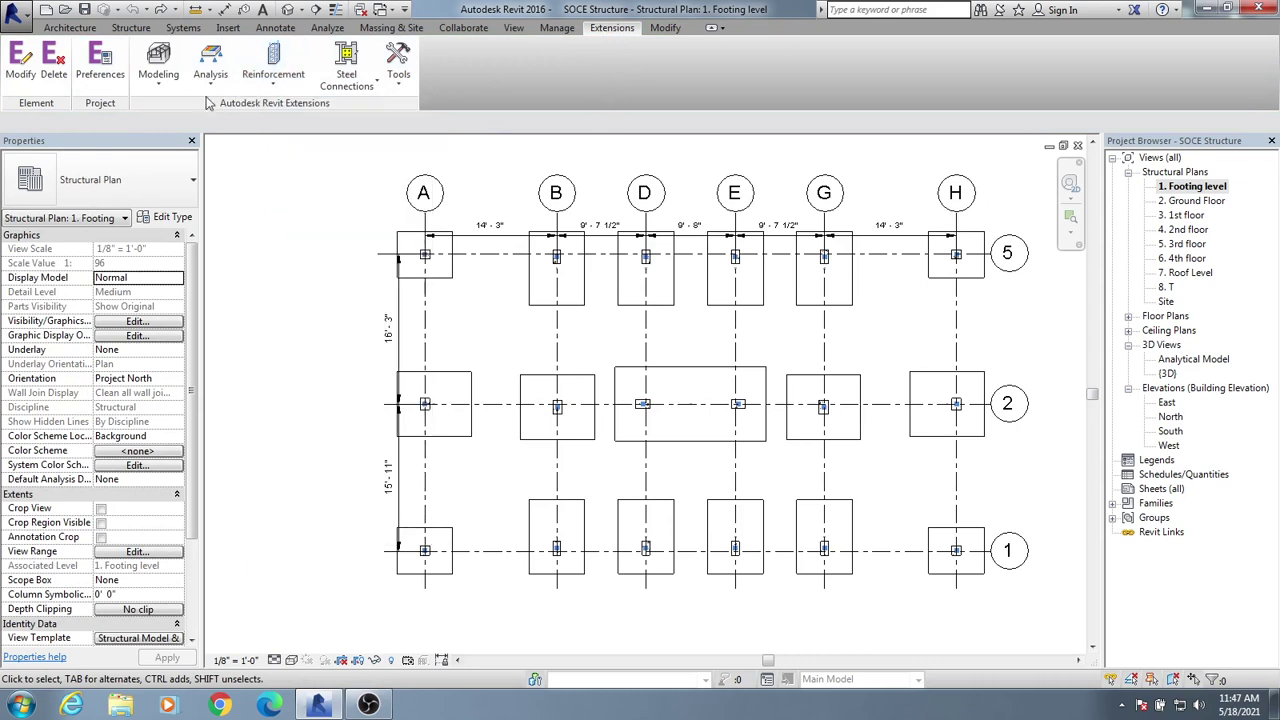
{"action": "left_click", "coordinate": [160, 78]}
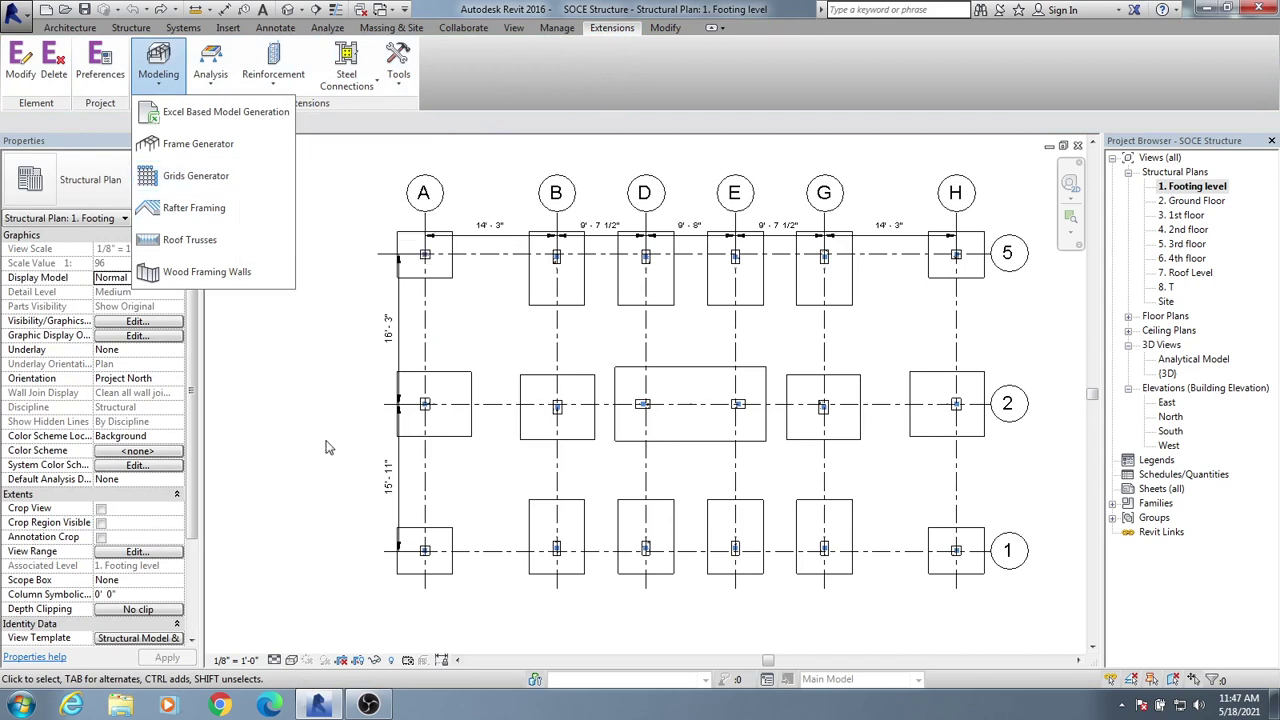
{"action": "middle_click_drag", "start_coordinate": [330, 418], "coordinate": [324, 416]}
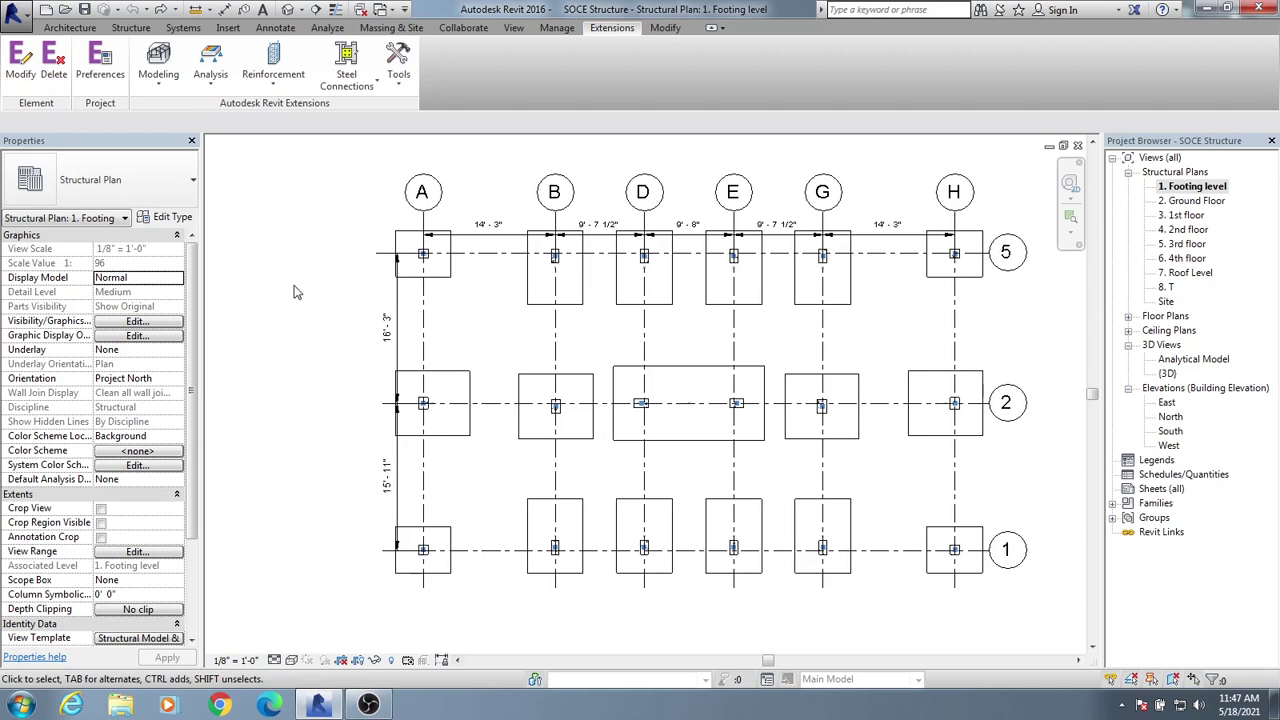
Create a new project, Project1, from the Structural Template.
{"action": "left_click", "coordinate": [45, 10]}
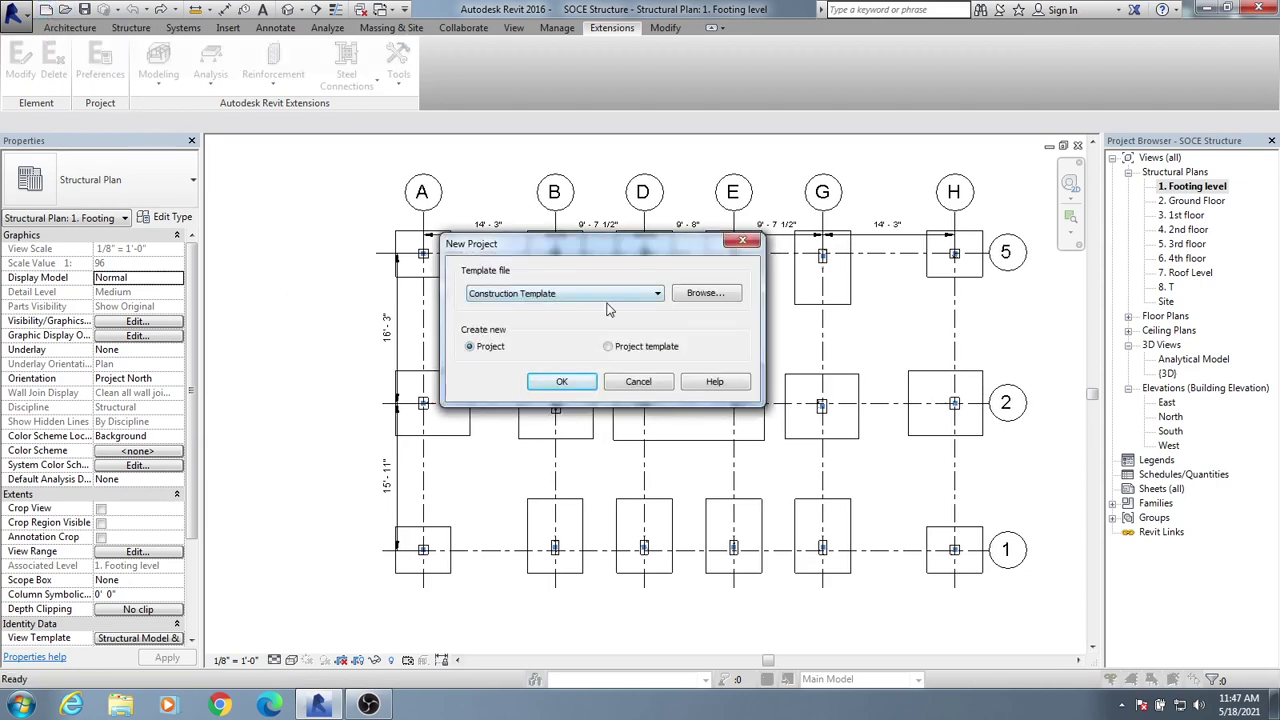
{"action": "left_click", "coordinate": [605, 300]}
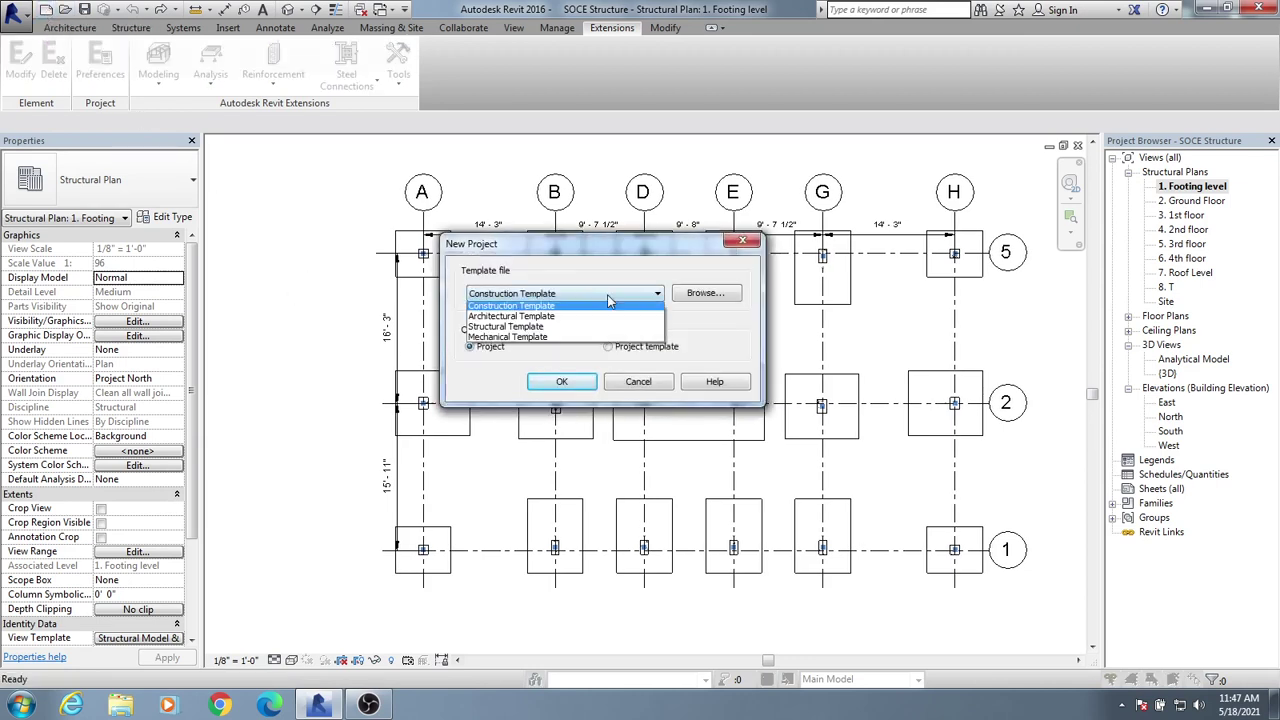
{"action": "left_click", "coordinate": [520, 340]}
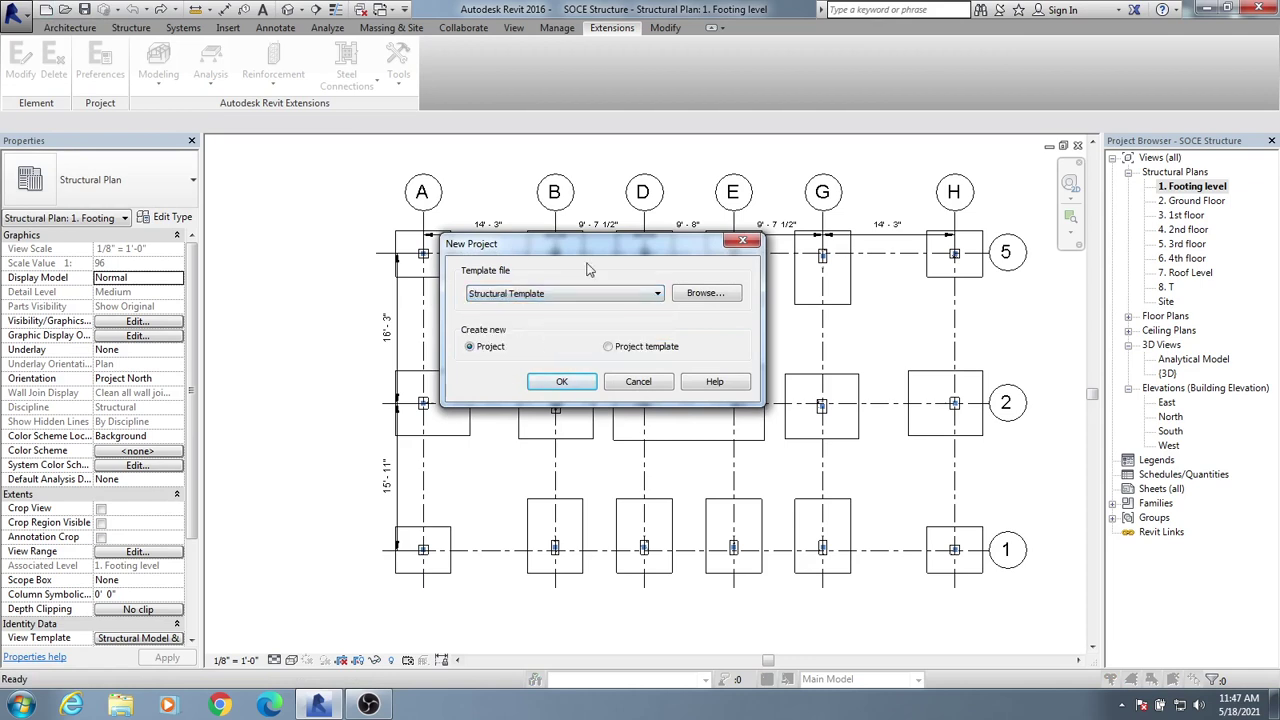
{"action": "left_click", "coordinate": [562, 384]}
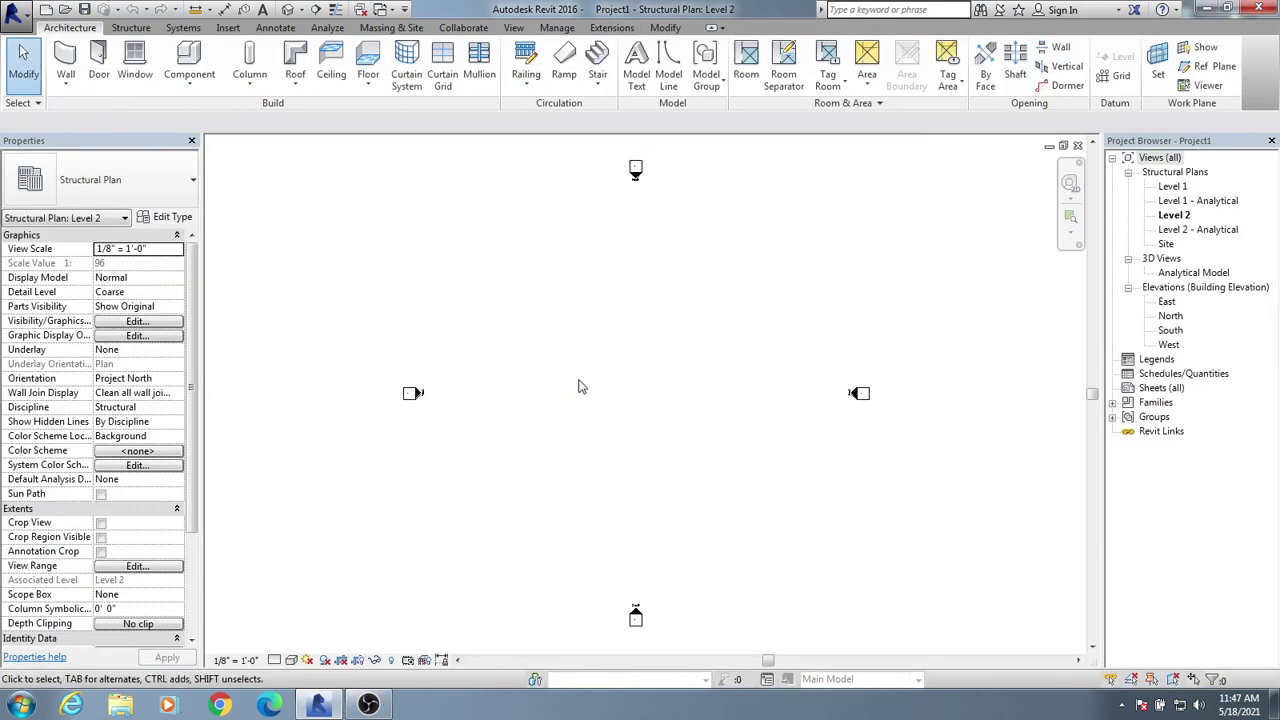
Show the Extensions tab and pan the empty Level 2 plan around its elevation markers.
{"action": "left_click", "coordinate": [597, 30]}
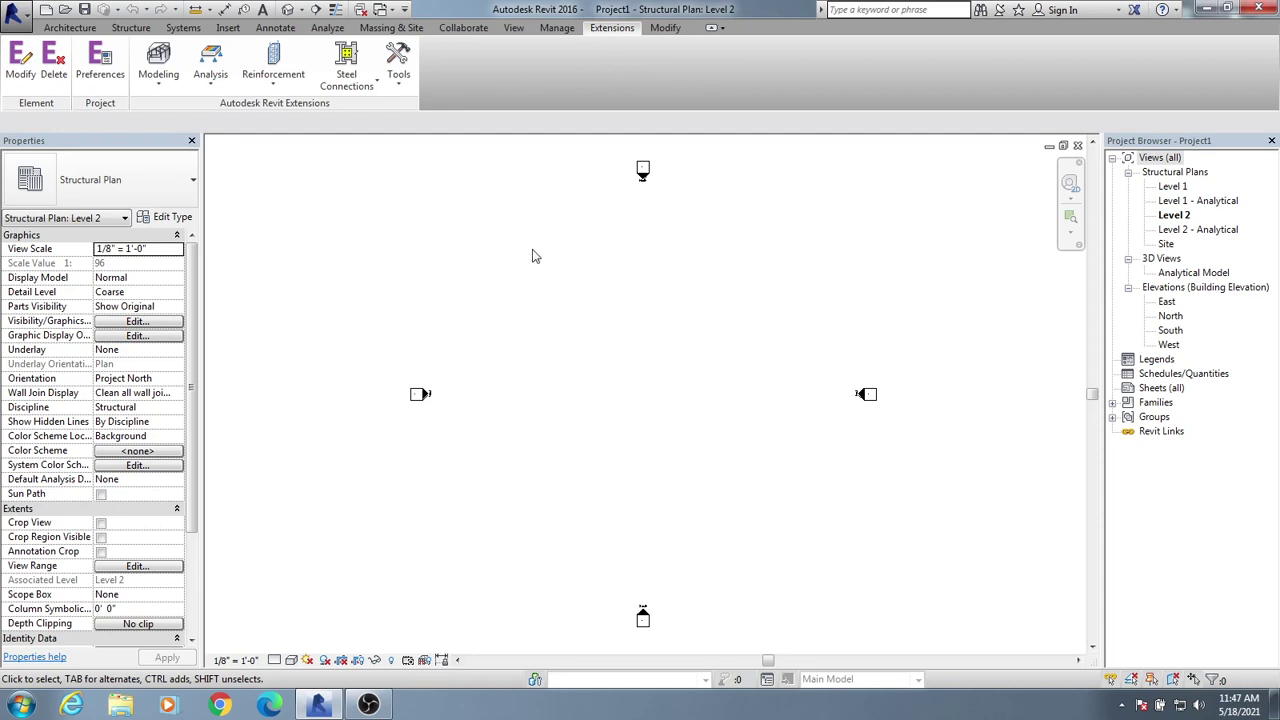
{"action": "middle_click_drag", "start_coordinate": [605, 430], "coordinate": [607, 422]}
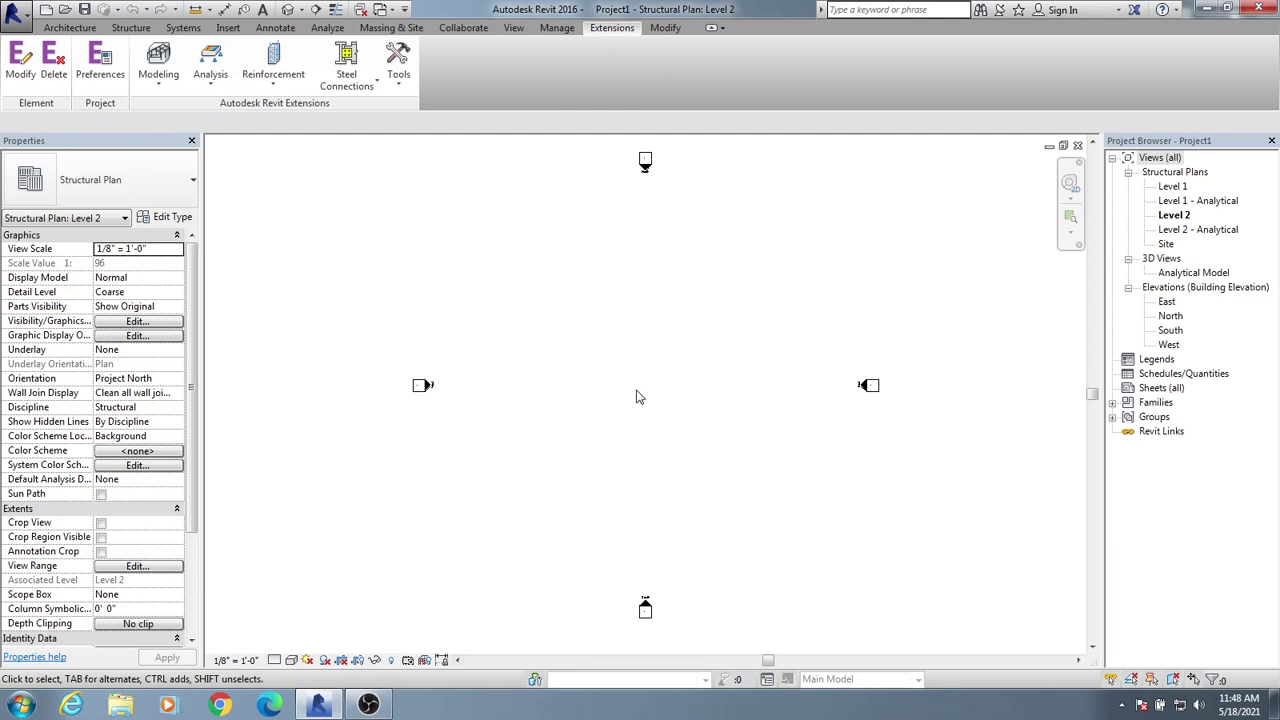
{"action": "middle_click_drag", "start_coordinate": [617, 393], "coordinate": [623, 395]}
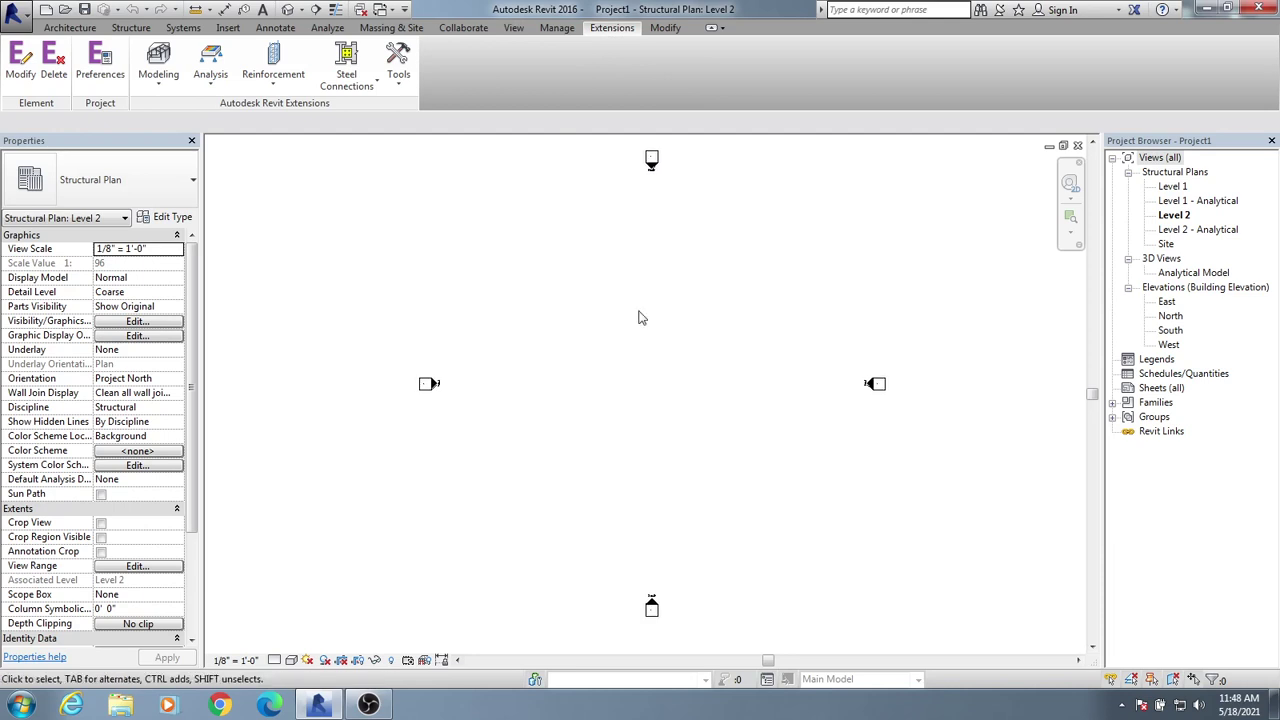
{"action": "middle_click_drag", "start_coordinate": [642, 346], "coordinate": [641, 368]}
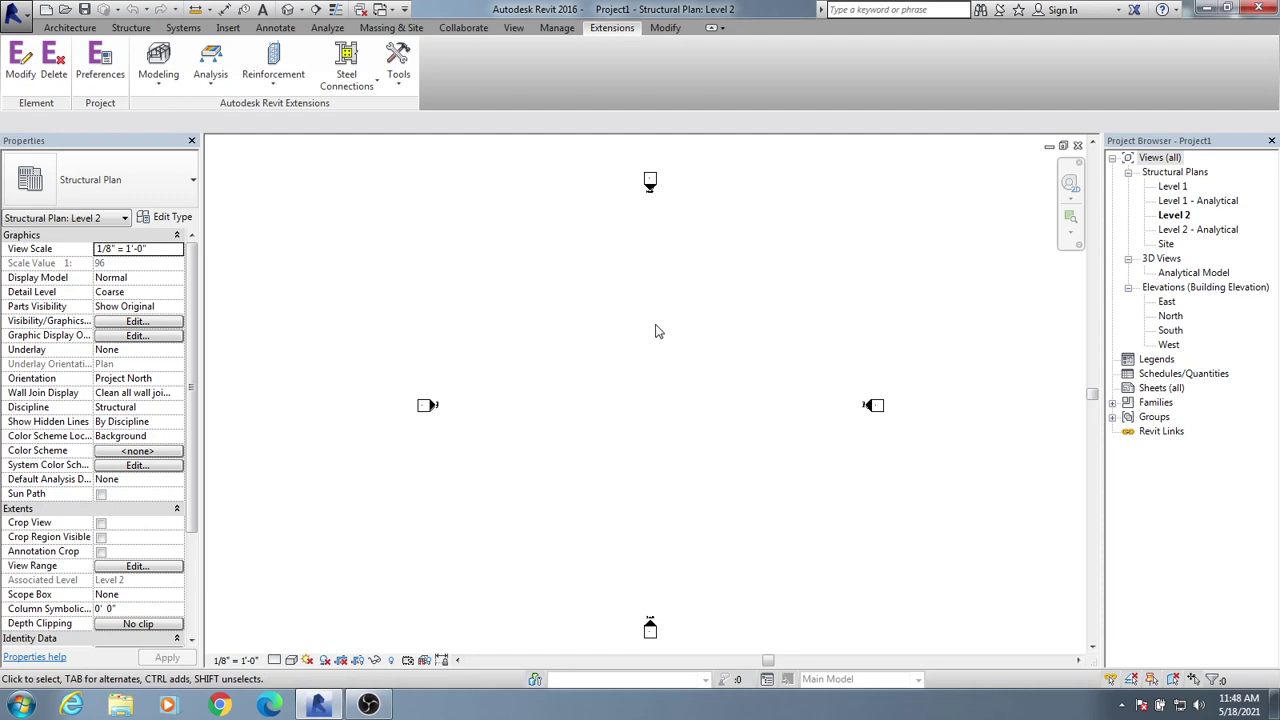
{"action": "middle_click_drag", "start_coordinate": [641, 370], "coordinate": [635, 361]}
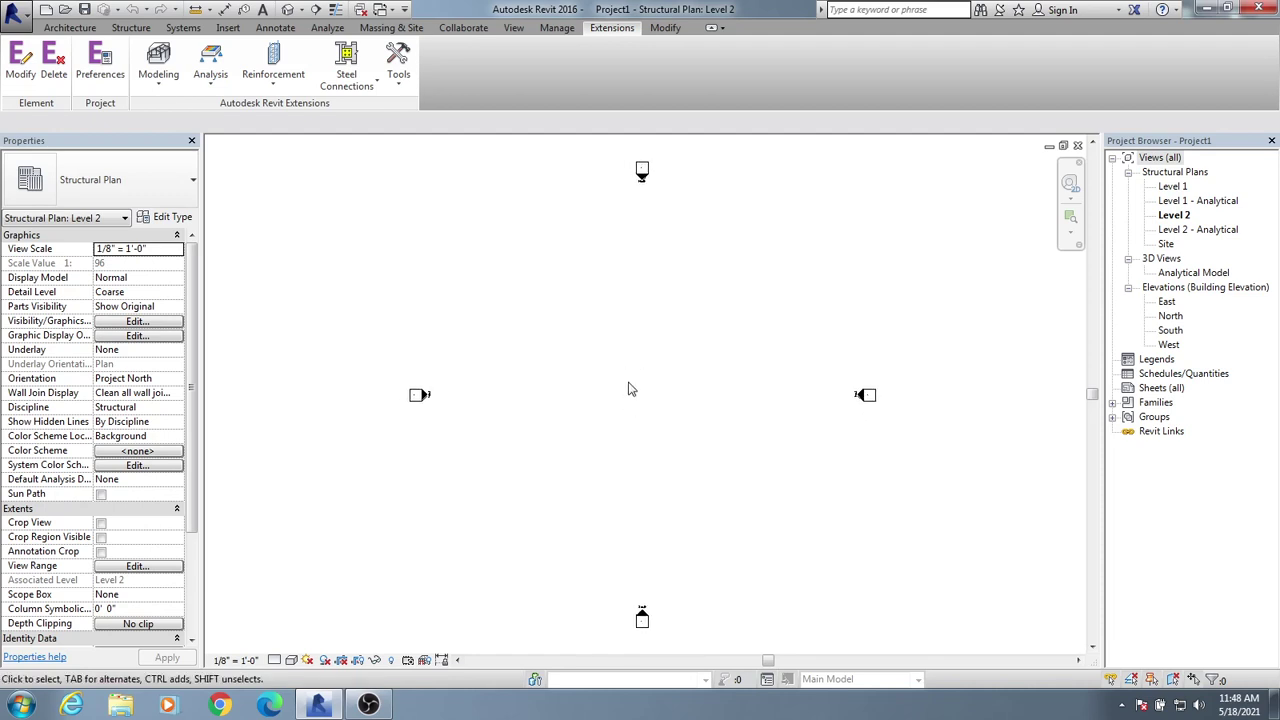
{"action": "middle_click_drag", "start_coordinate": [652, 336], "coordinate": [658, 338]}
Launch the Grids Generator and rename levels to Base and GF, with GF at 6'-0".
{"action": "left_click", "coordinate": [158, 68]}
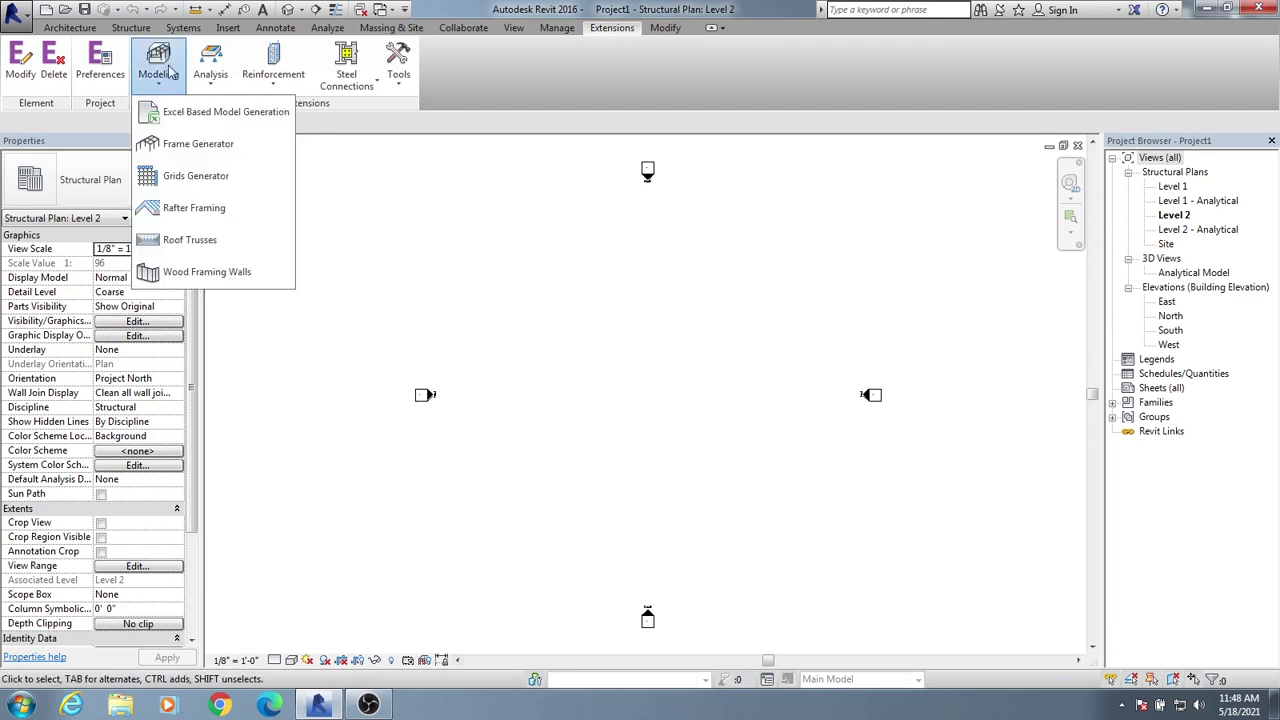
{"action": "left_click", "coordinate": [204, 181]}
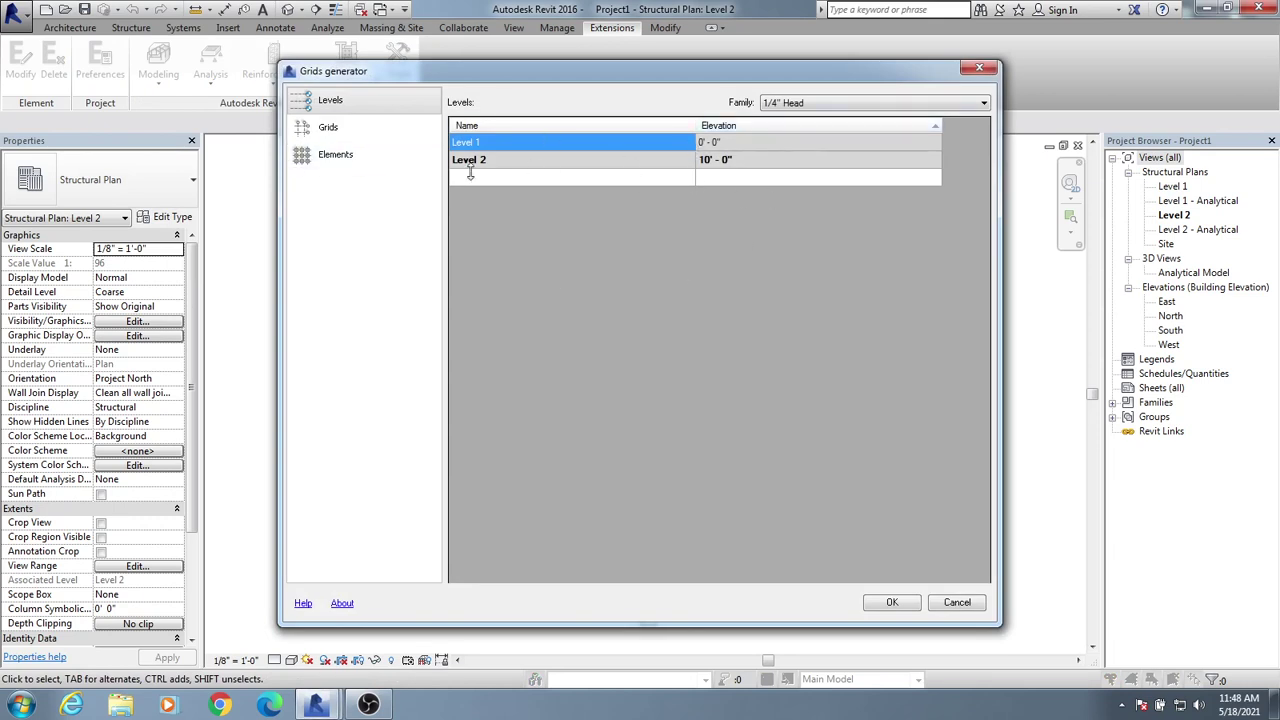
{"action": "left_click", "coordinate": [711, 159]}
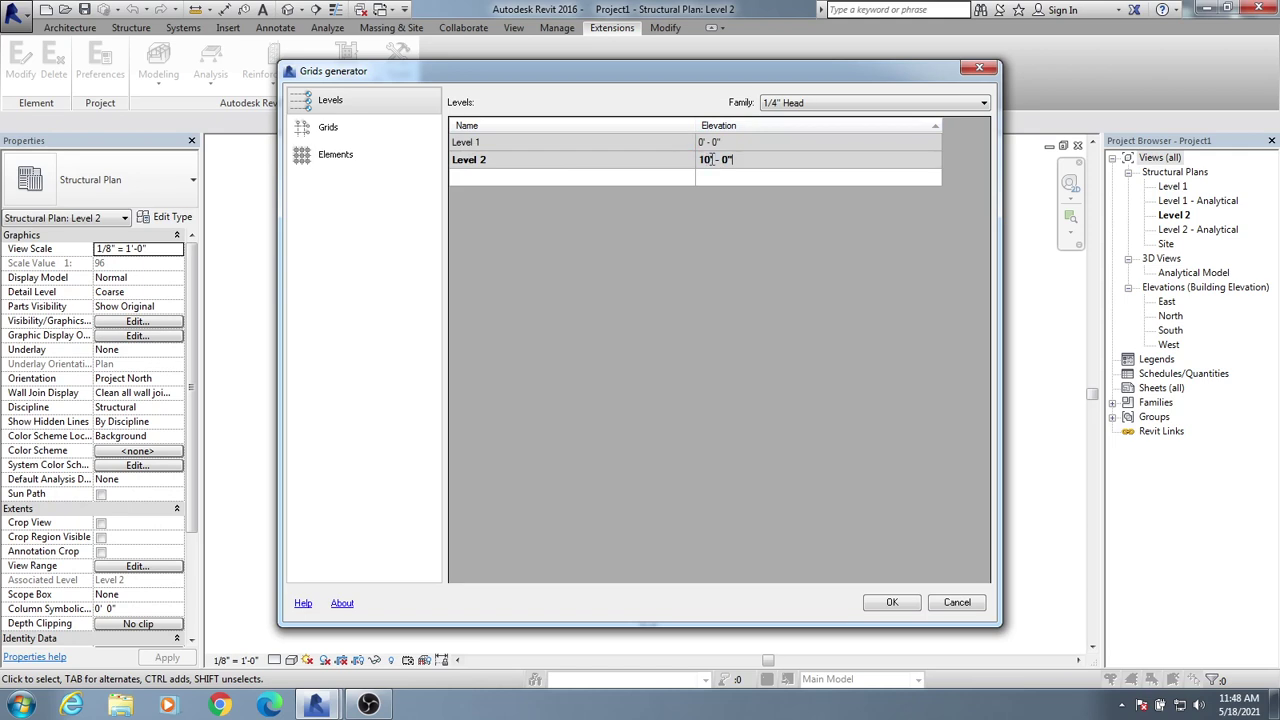
{"action": "double_click", "coordinate": [482, 142]}
{"action": "type", "text": "B"}
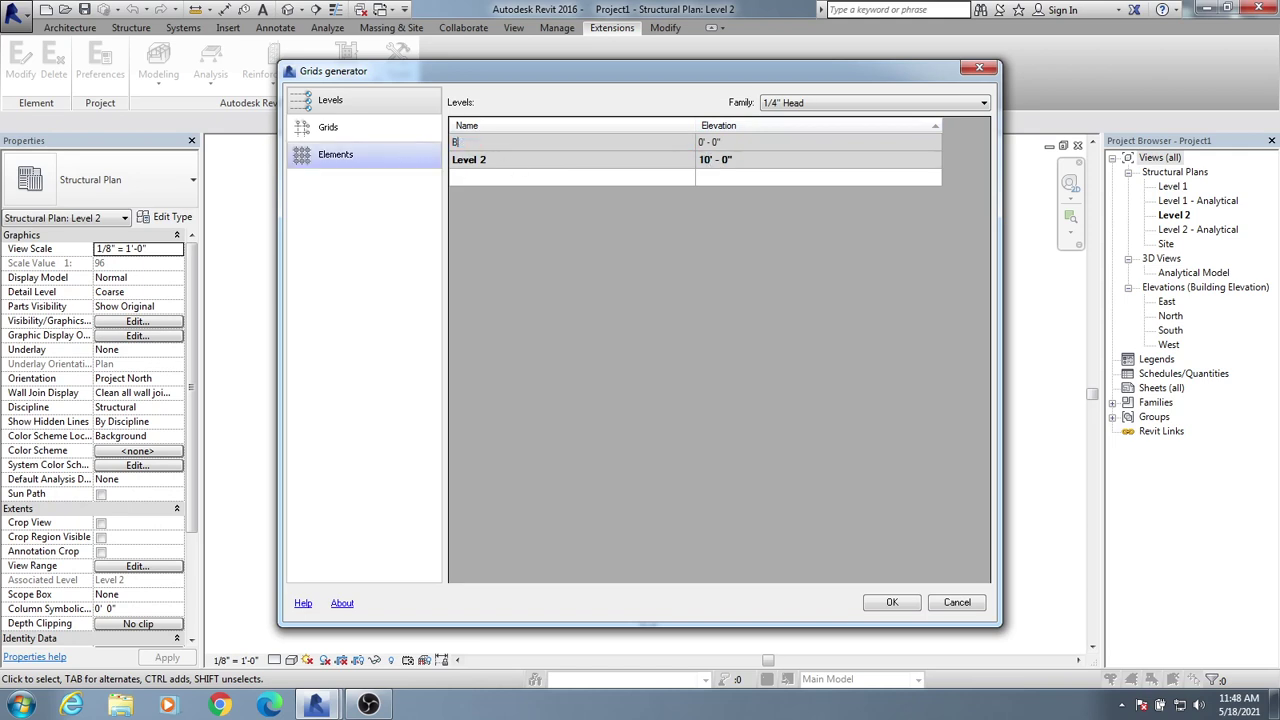
{"action": "type", "text": "ase"}
{"action": "left_click", "coordinate": [490, 160]}
{"action": "left_click", "coordinate": [498, 160]}
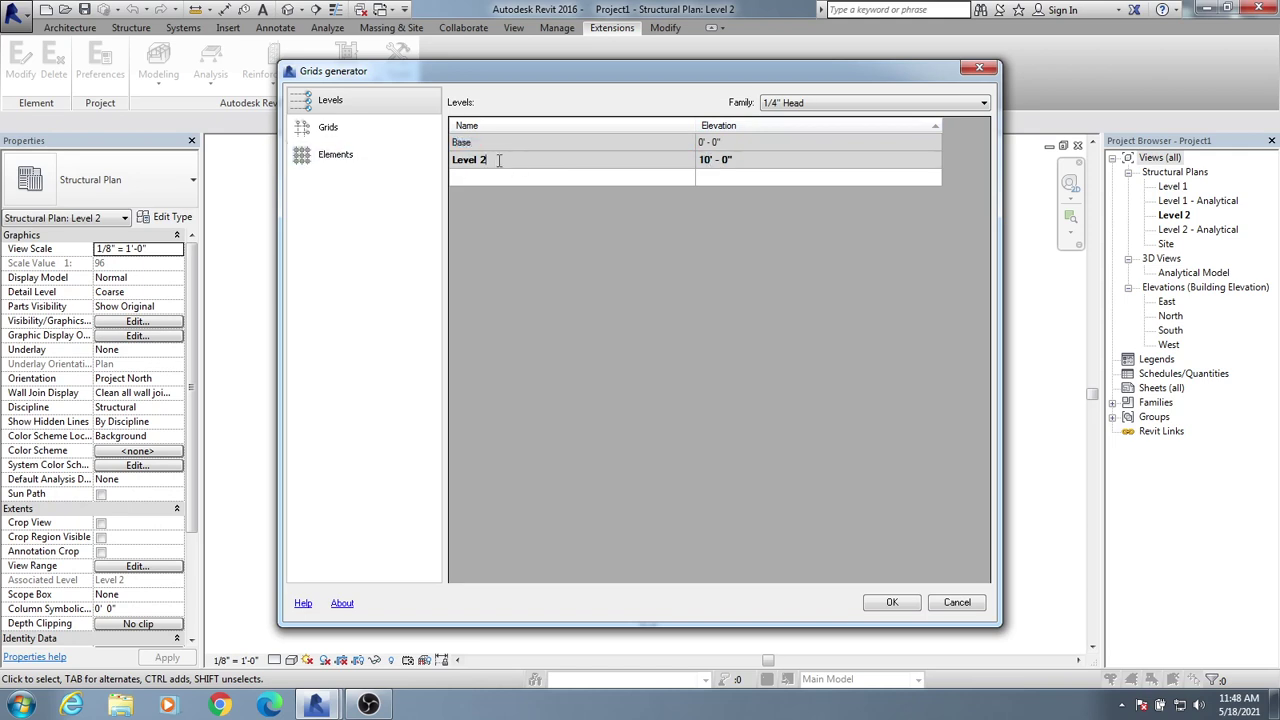
{"action": "left_click_drag", "start_coordinate": [503, 160], "coordinate": [434, 160]}
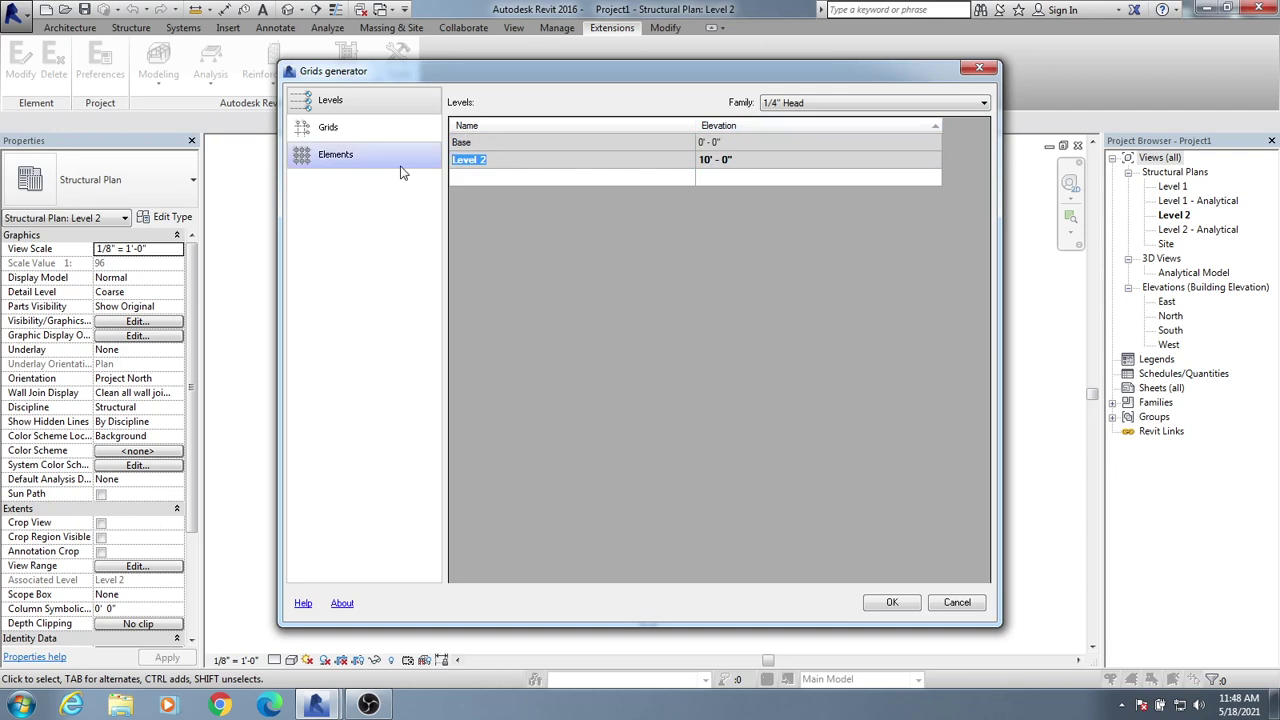
{"action": "type", "text": "GF"}
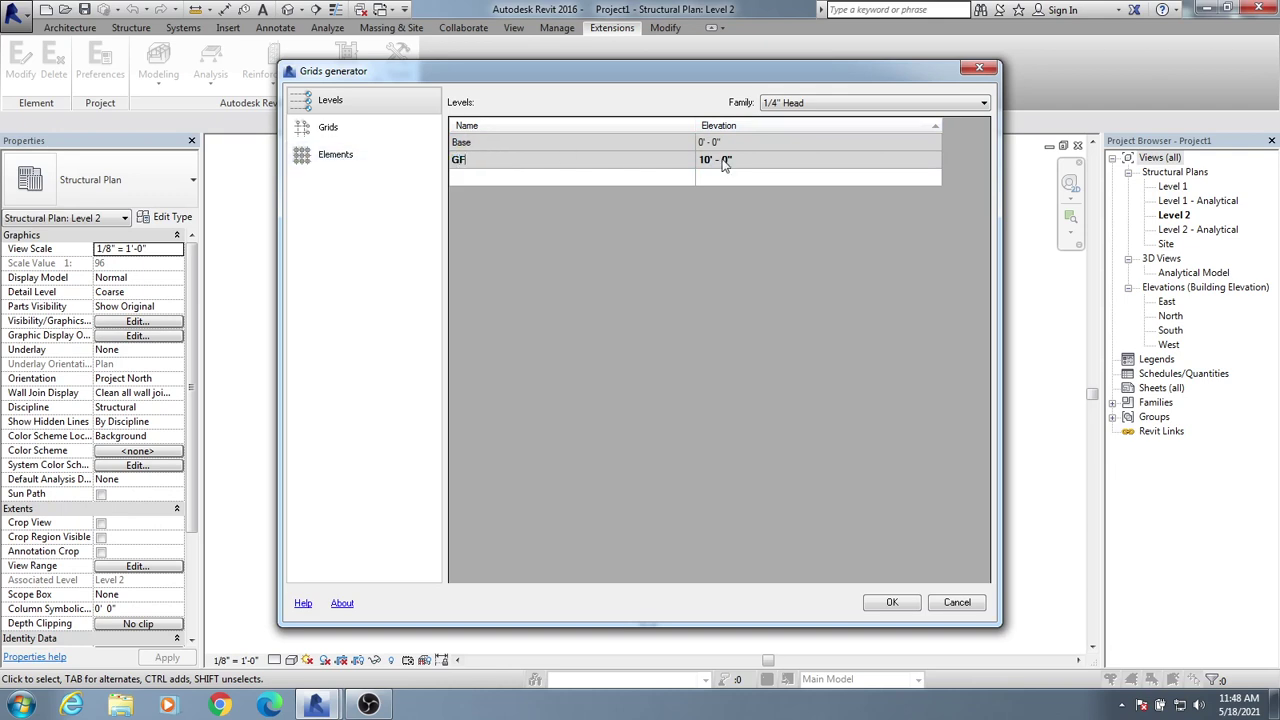
{"action": "double_click", "coordinate": [736, 160]}
{"action": "double_click", "coordinate": [704, 160]}
{"action": "type", "text": "6"}
{"action": "left_click", "coordinate": [590, 186]}
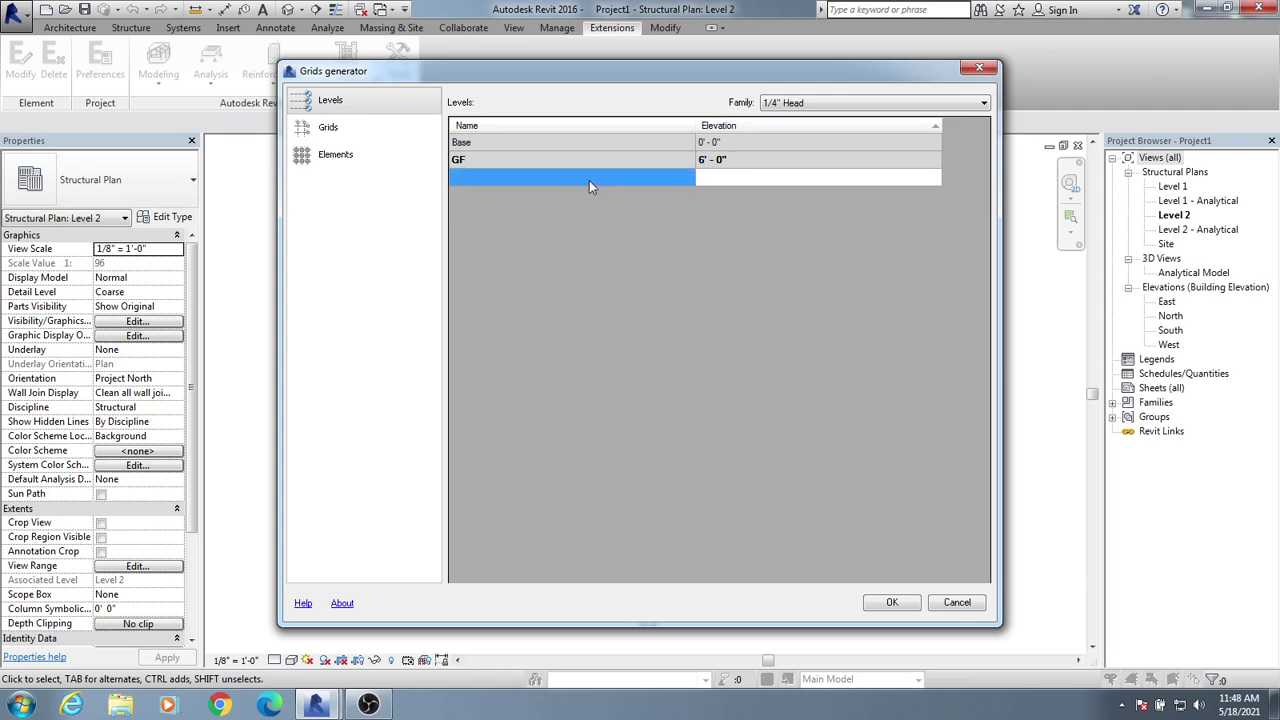
Add levels 1F and 2F, each at 10'-0".
{"action": "left_click", "coordinate": [590, 180]}
{"action": "type", "text": "1"}
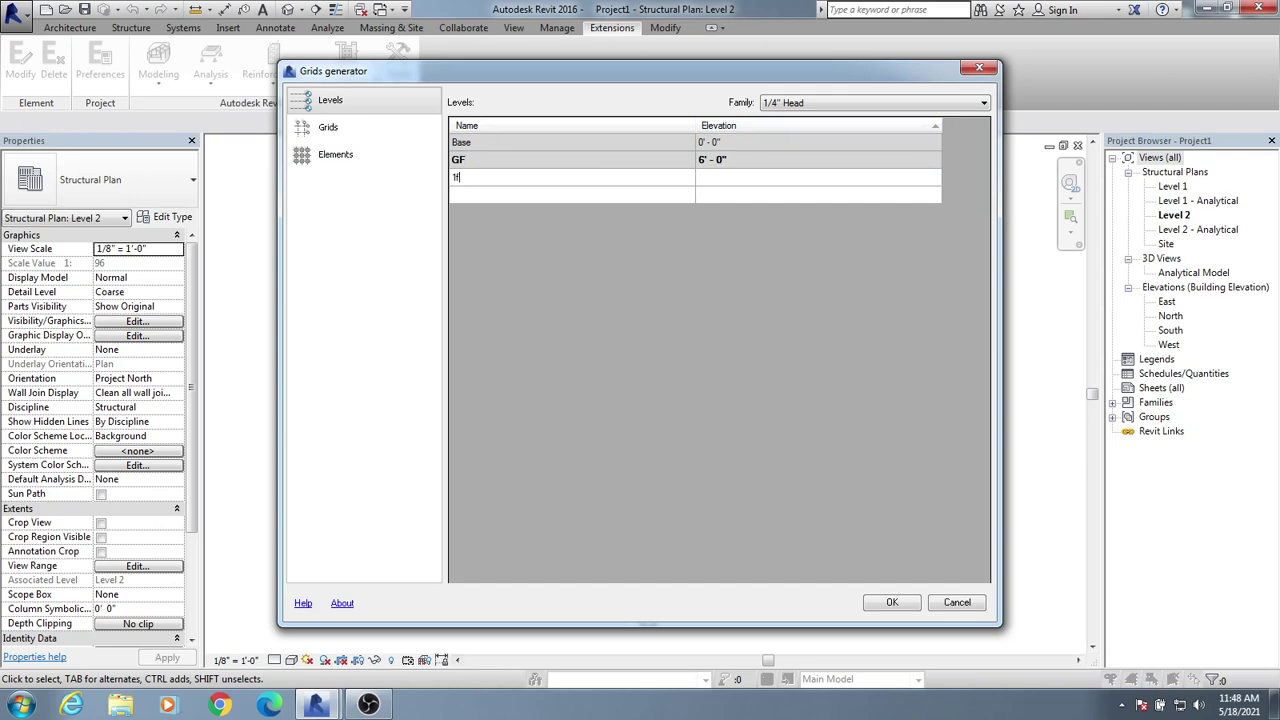
{"action": "type", "text": "F"}
{"action": "left_click", "coordinate": [720, 177]}
{"action": "left_click", "coordinate": [584, 193]}
{"action": "type", "text": "2F"}
{"action": "key", "text": "Caps_Lock"}
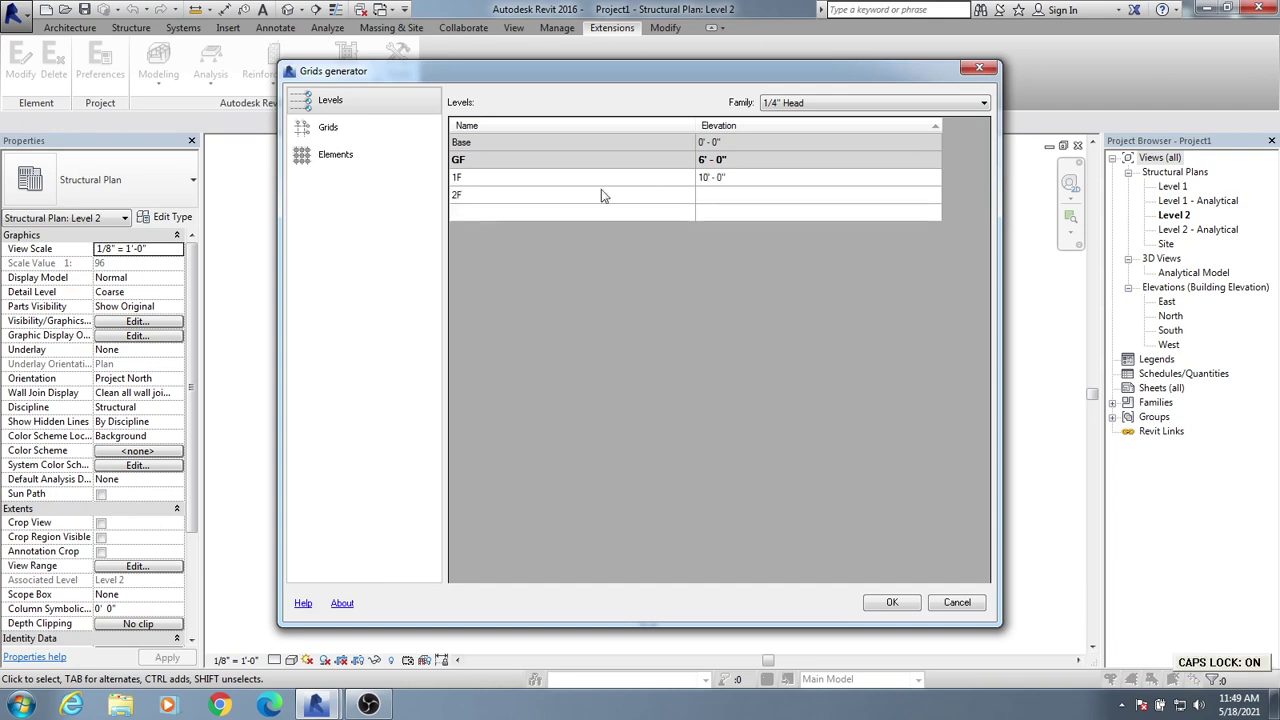
{"action": "left_click", "coordinate": [728, 196]}
{"action": "type", "text": "10"}
{"action": "left_click", "coordinate": [616, 203]}
Add levels 3F, 4F and ROOF, each at 10'-0".
{"action": "left_click", "coordinate": [614, 210]}
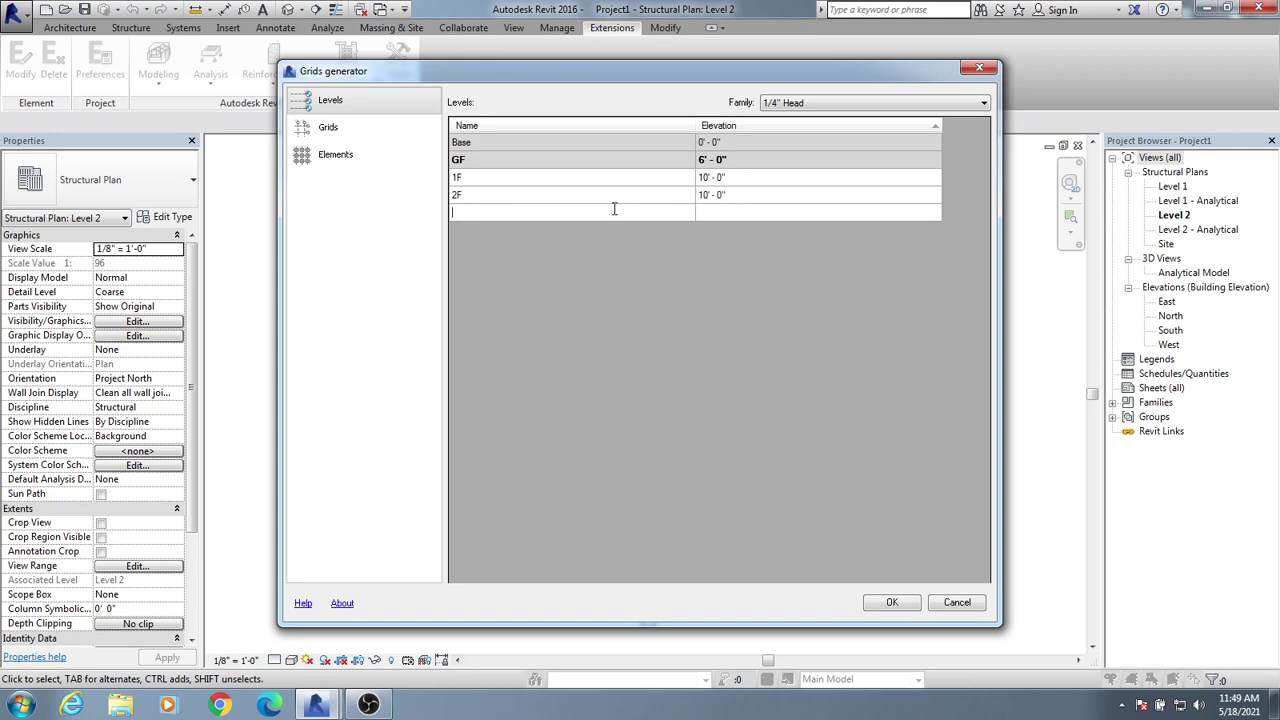
{"action": "type", "text": "2"}
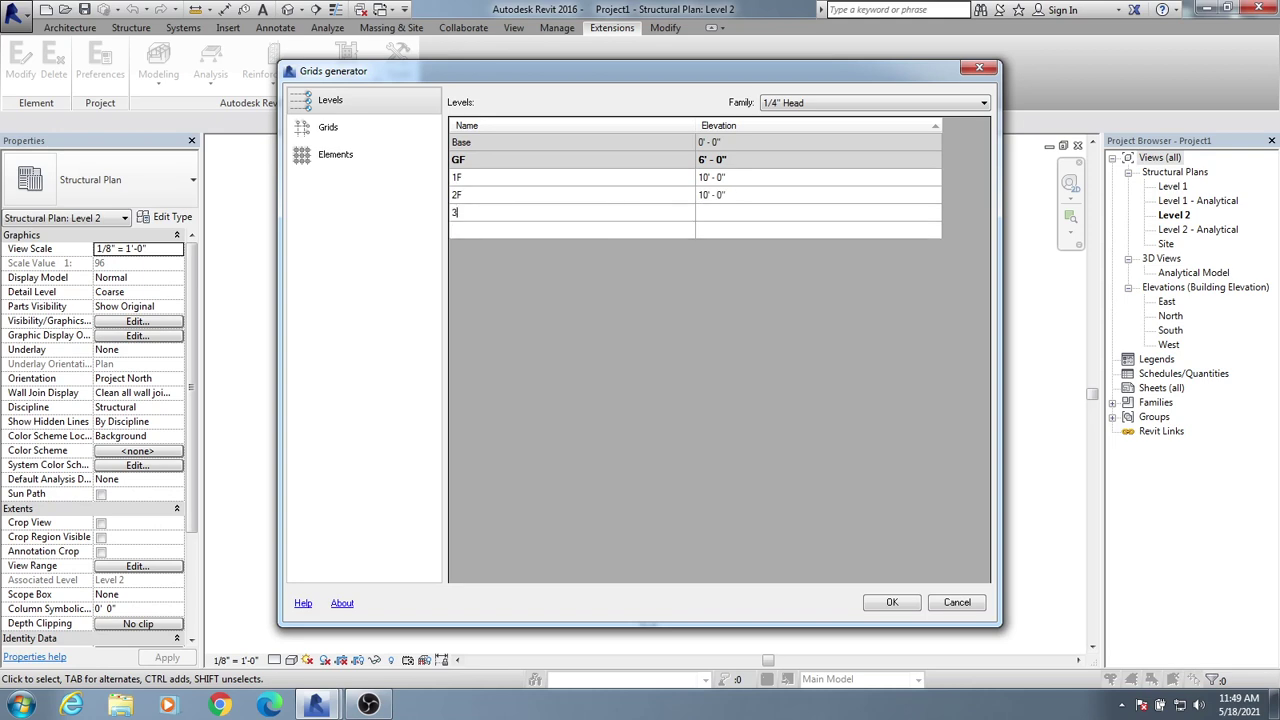
{"action": "type", "text": "F"}
{"action": "left_click", "coordinate": [752, 207]}
{"action": "left_click", "coordinate": [755, 212]}
{"action": "type", "text": "4"}
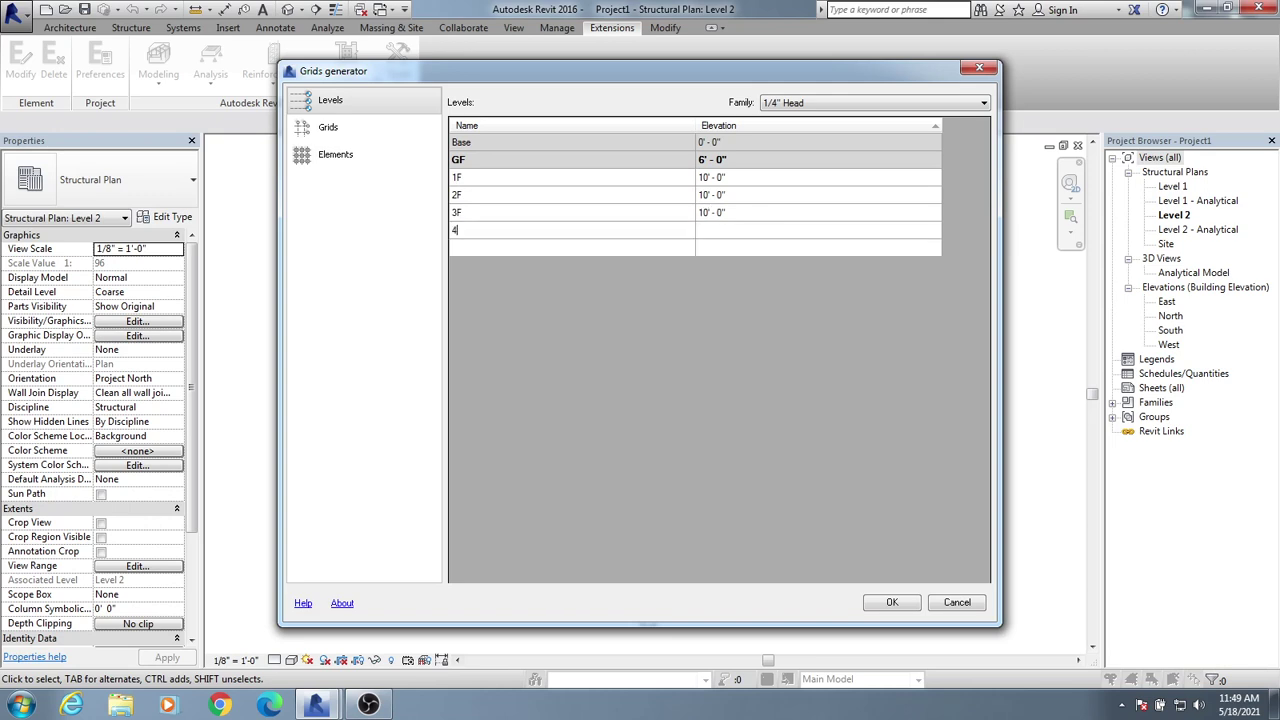
{"action": "left_click", "coordinate": [747, 229]}
{"action": "left_click", "coordinate": [534, 246]}
{"action": "type", "text": "ROOF"}
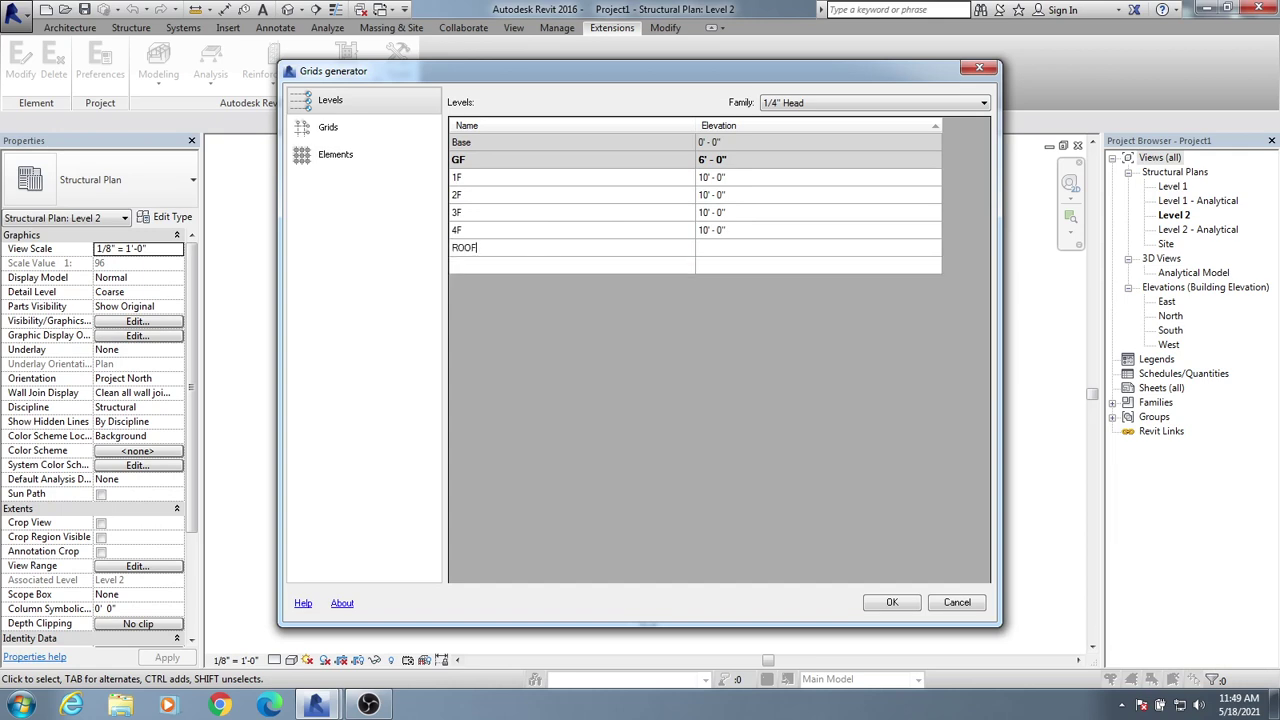
{"action": "left_click", "coordinate": [727, 247]}
{"action": "left_click", "coordinate": [745, 232]}
Keep a Cartesian grid, numbering horizontal axes 1 2 3 and lettering vertical axes A B C.
{"action": "left_click", "coordinate": [340, 129]}
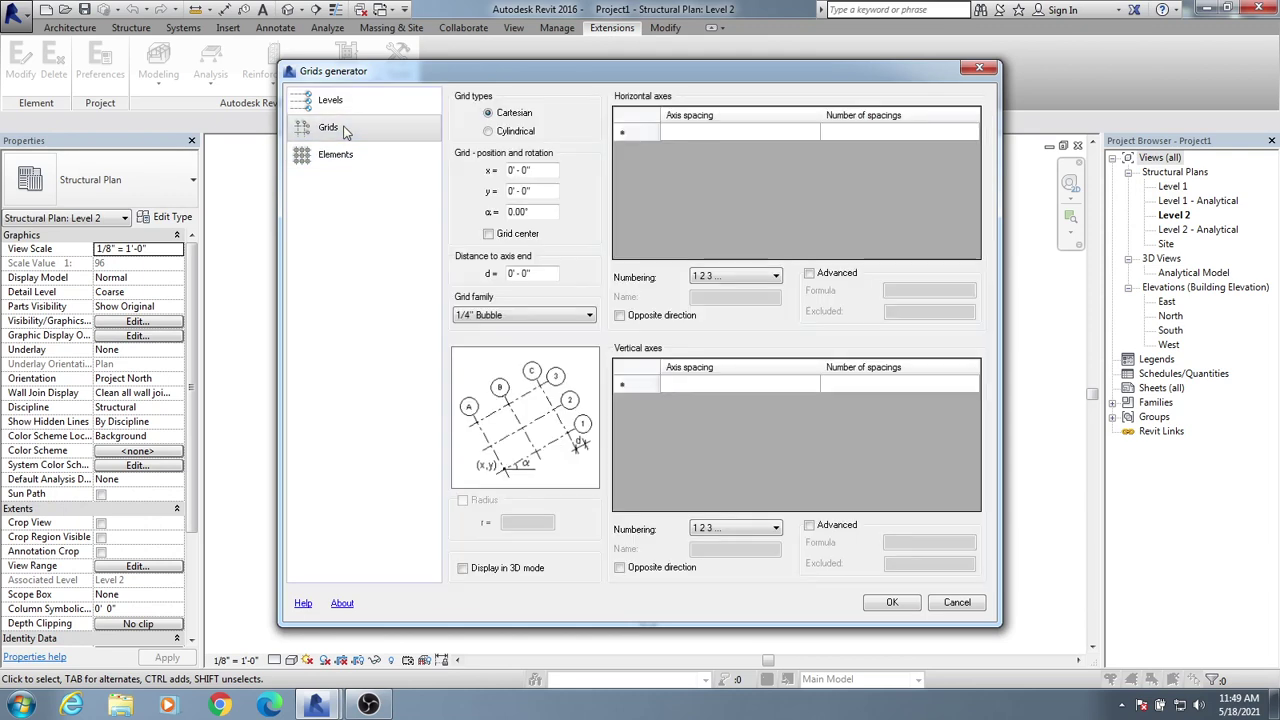
{"action": "left_click", "coordinate": [510, 137]}
{"action": "left_click", "coordinate": [504, 115]}
{"action": "left_click", "coordinate": [699, 130]}
{"action": "left_click", "coordinate": [758, 279]}
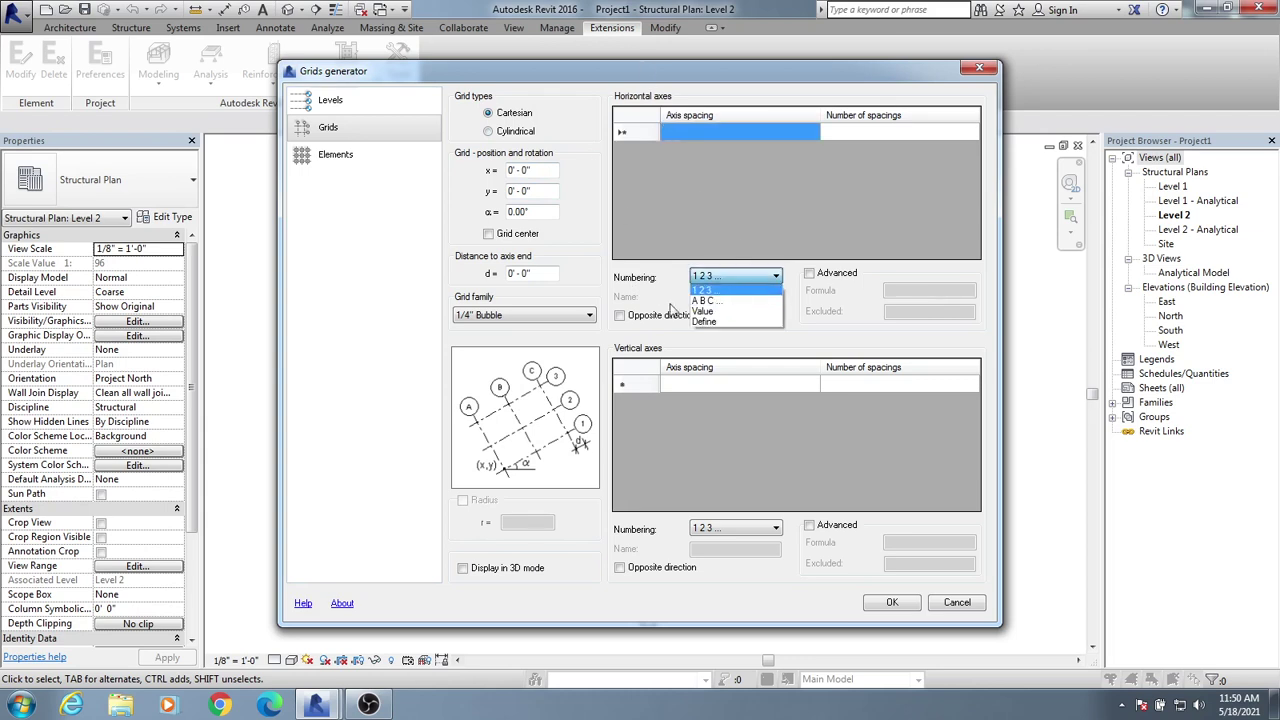
{"action": "left_click", "coordinate": [713, 290]}
{"action": "left_click", "coordinate": [728, 529]}
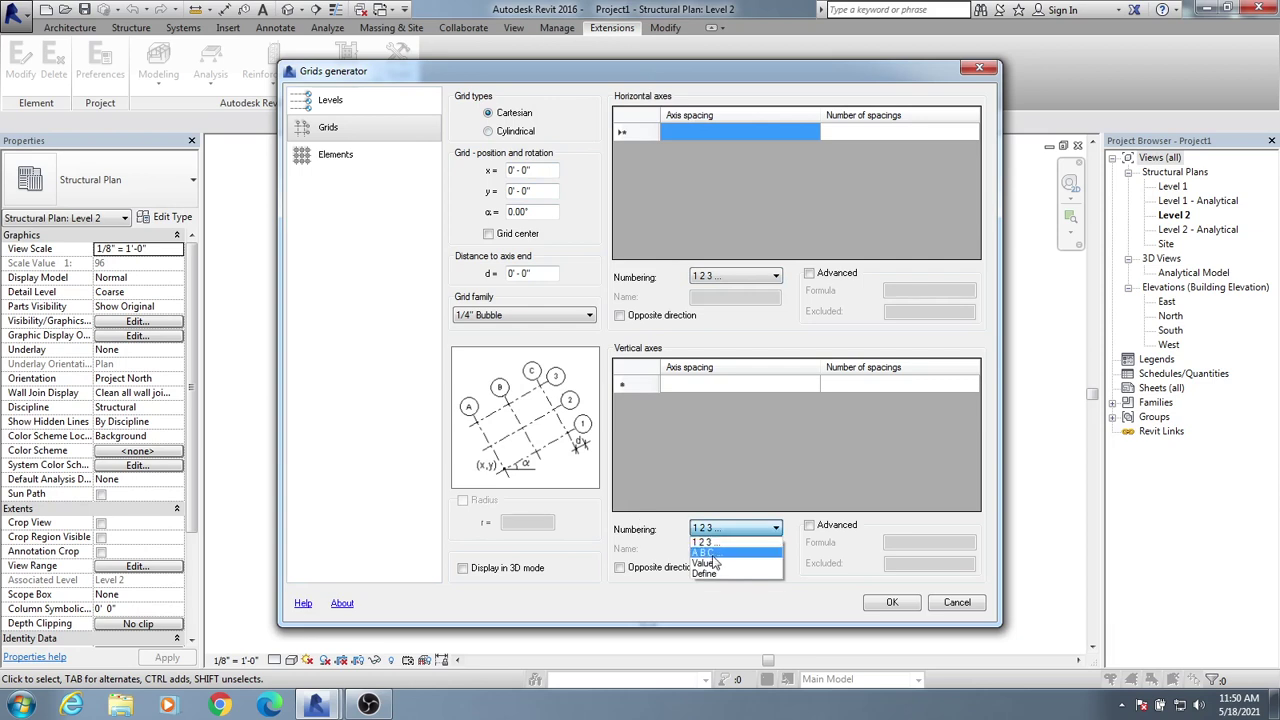
{"action": "left_click", "coordinate": [712, 554]}
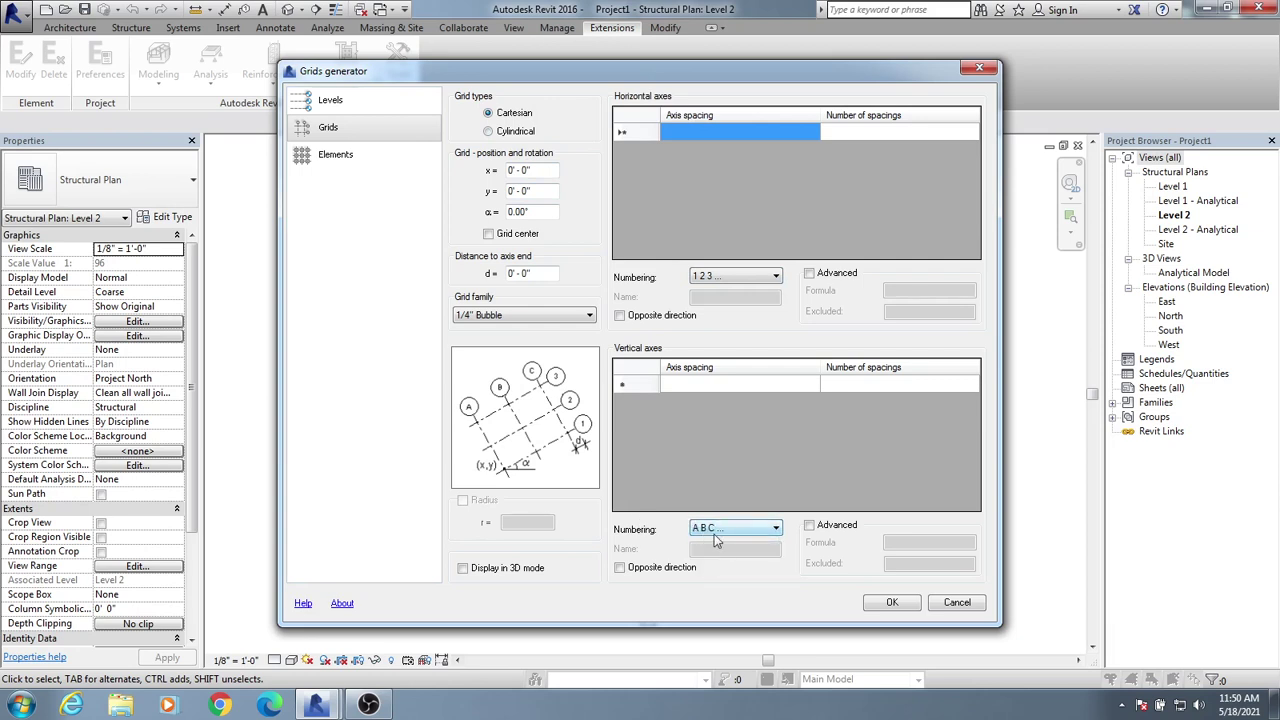
{"action": "left_click", "coordinate": [714, 130]}
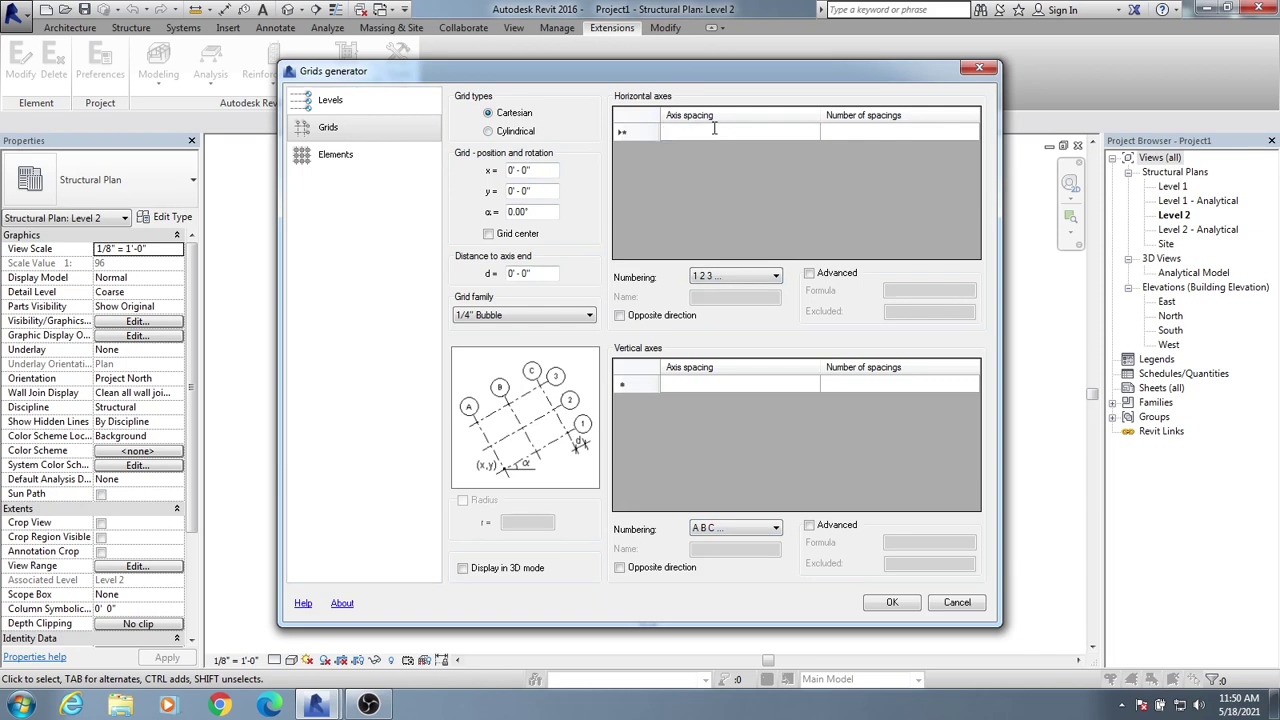
Enter the first two horizontal spacings, 10' and 12', one bay each.
{"action": "type", "text": "10"}
{"action": "left_click", "coordinate": [865, 133]}
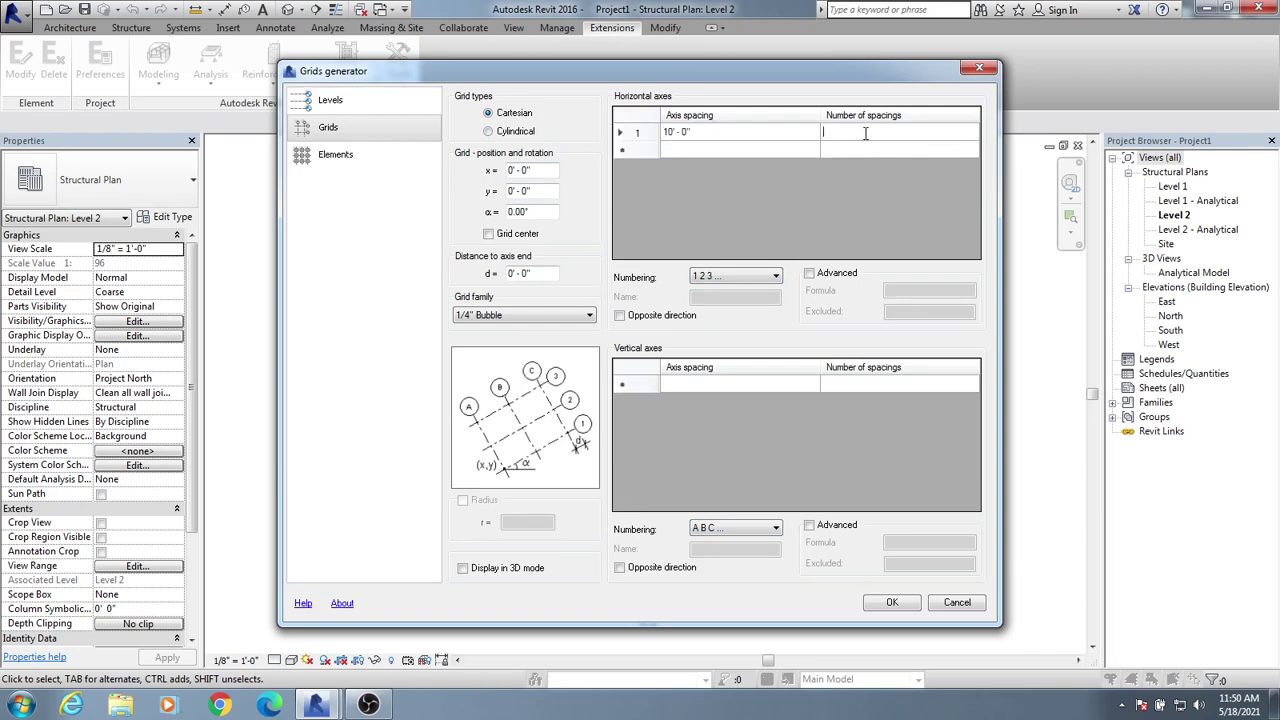
{"action": "type", "text": "1"}
{"action": "left_click", "coordinate": [741, 147]}
{"action": "left_click", "coordinate": [741, 147]}
{"action": "type", "text": "20"}
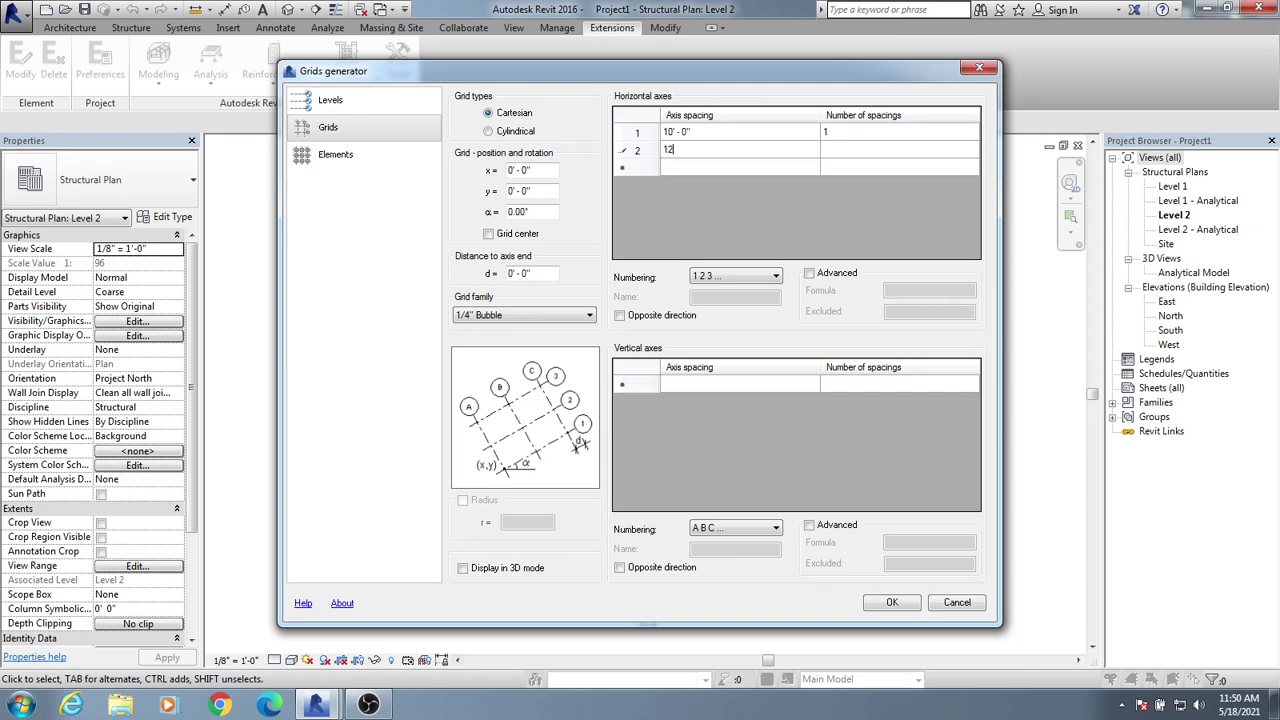
{"action": "key", "text": "Tab"}
Add horizontal spacings 13' and 15', correcting row 3 to one bay.
{"action": "left_click", "coordinate": [752, 170]}
{"action": "type", "text": "13"}
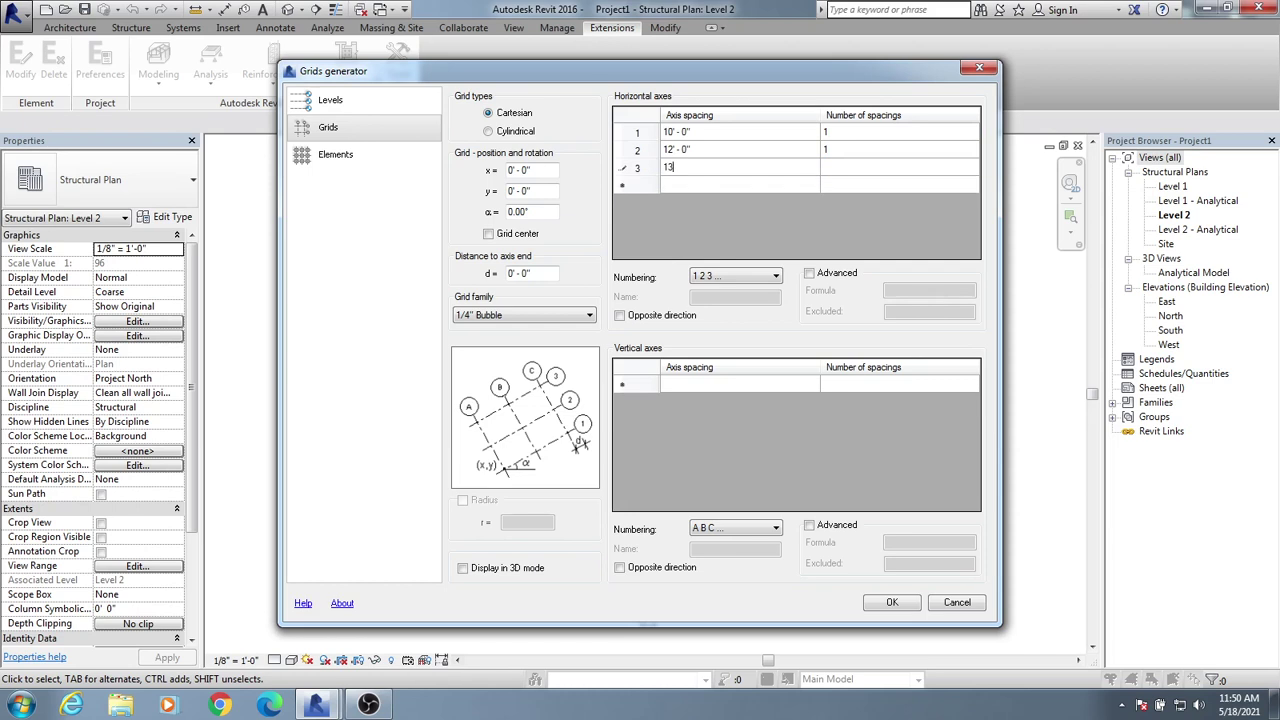
{"action": "left_click", "coordinate": [848, 175]}
{"action": "type", "text": "11"}
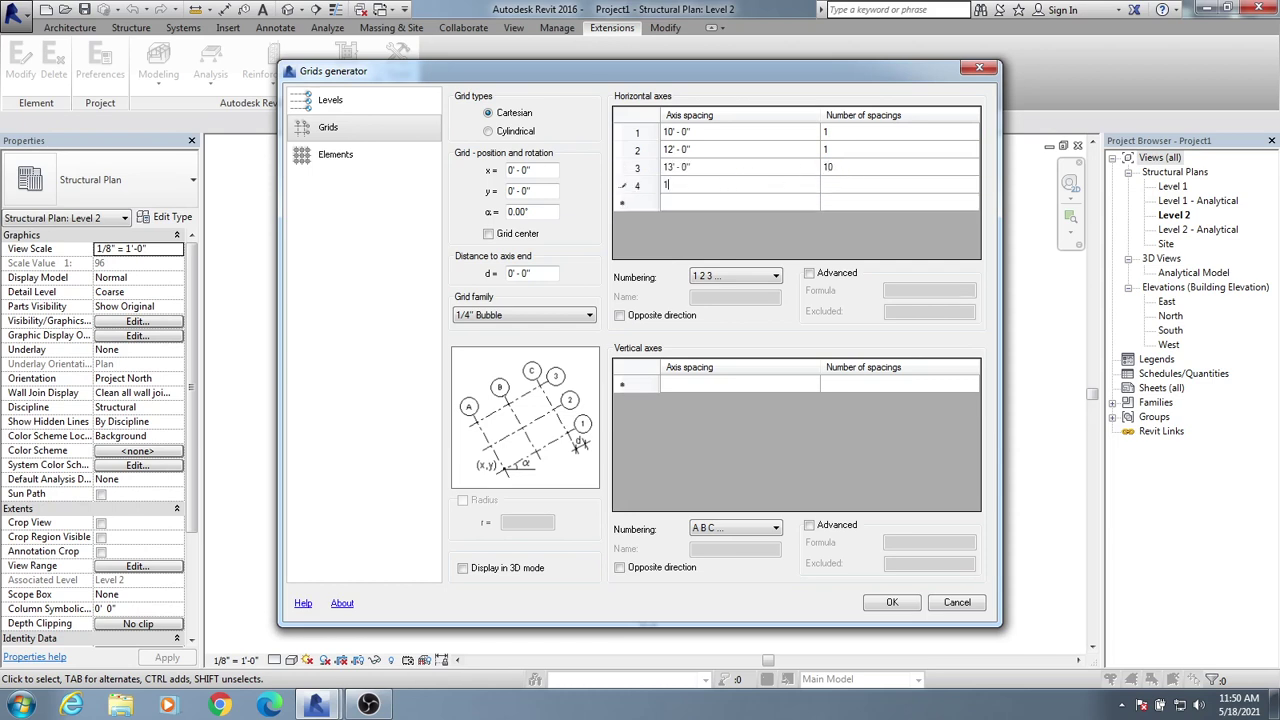
{"action": "type", "text": "5"}
{"action": "left_click", "coordinate": [874, 186]}
{"action": "left_click", "coordinate": [833, 166]}
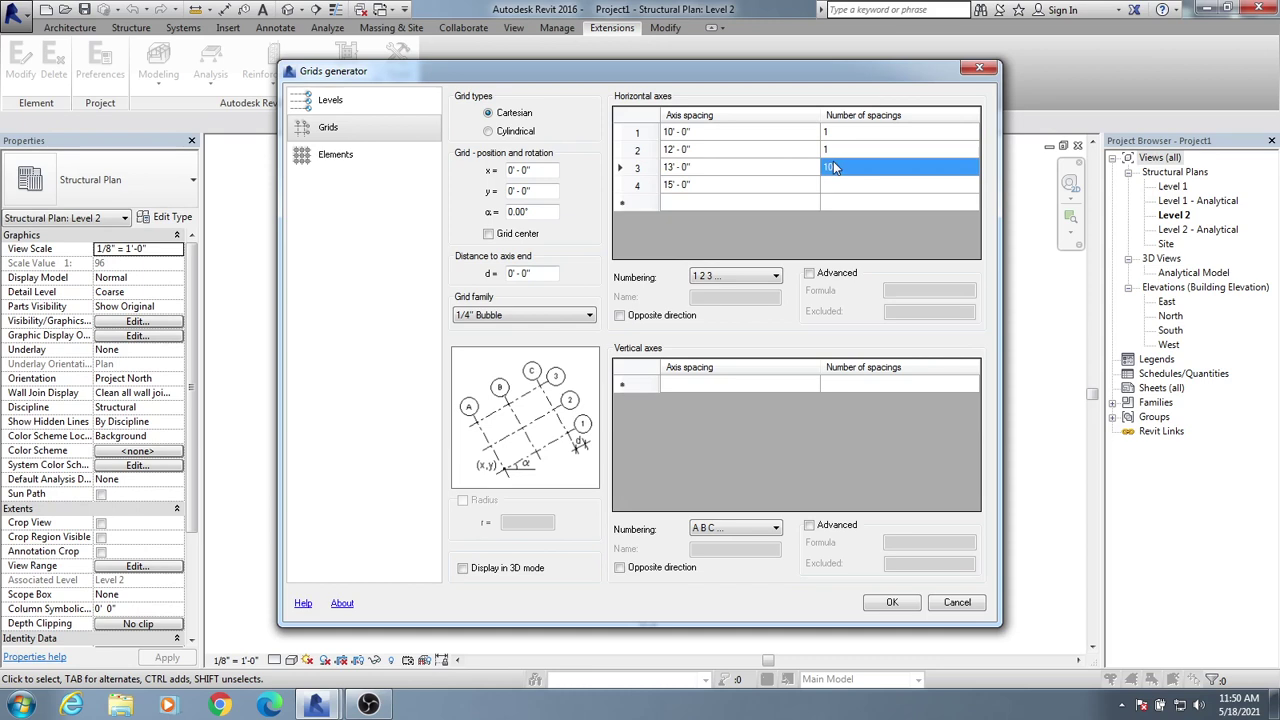
{"action": "left_click", "coordinate": [834, 166]}
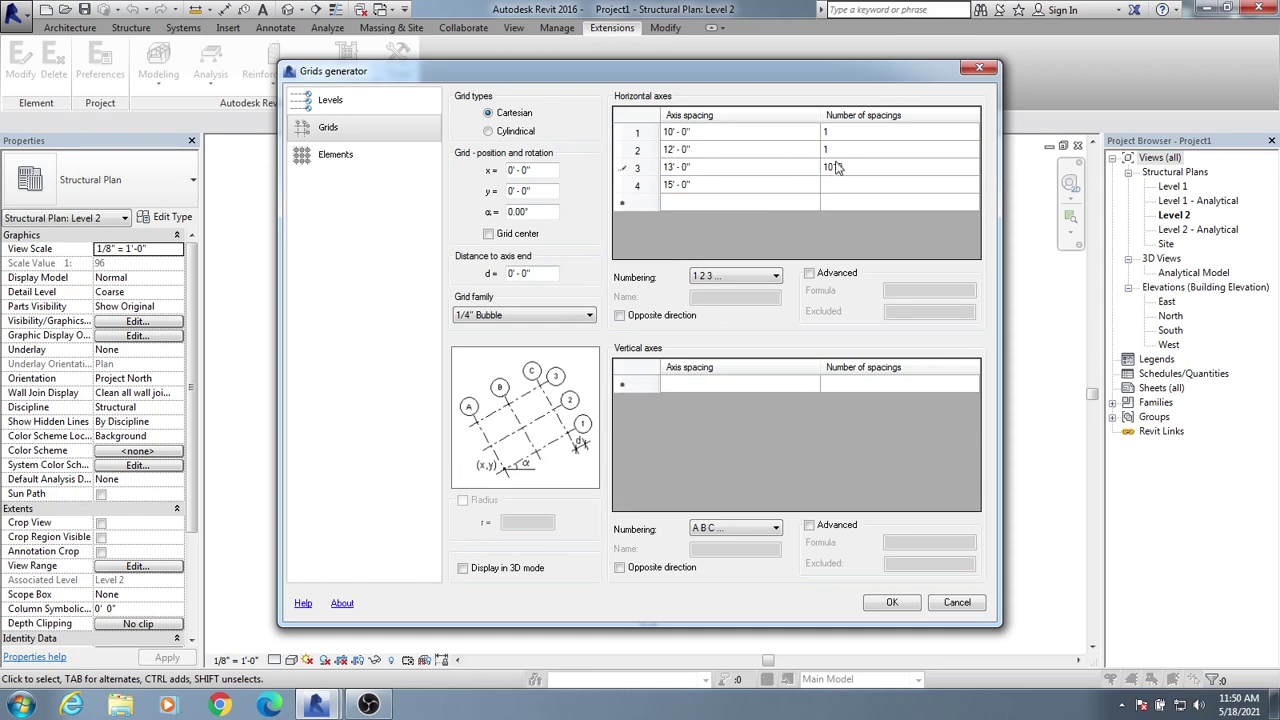
{"action": "type", "text": "1"}
Add the last horizontal spacings, 10' and 12', one bay each.
{"action": "left_click", "coordinate": [745, 202]}
{"action": "type", "text": "1"}
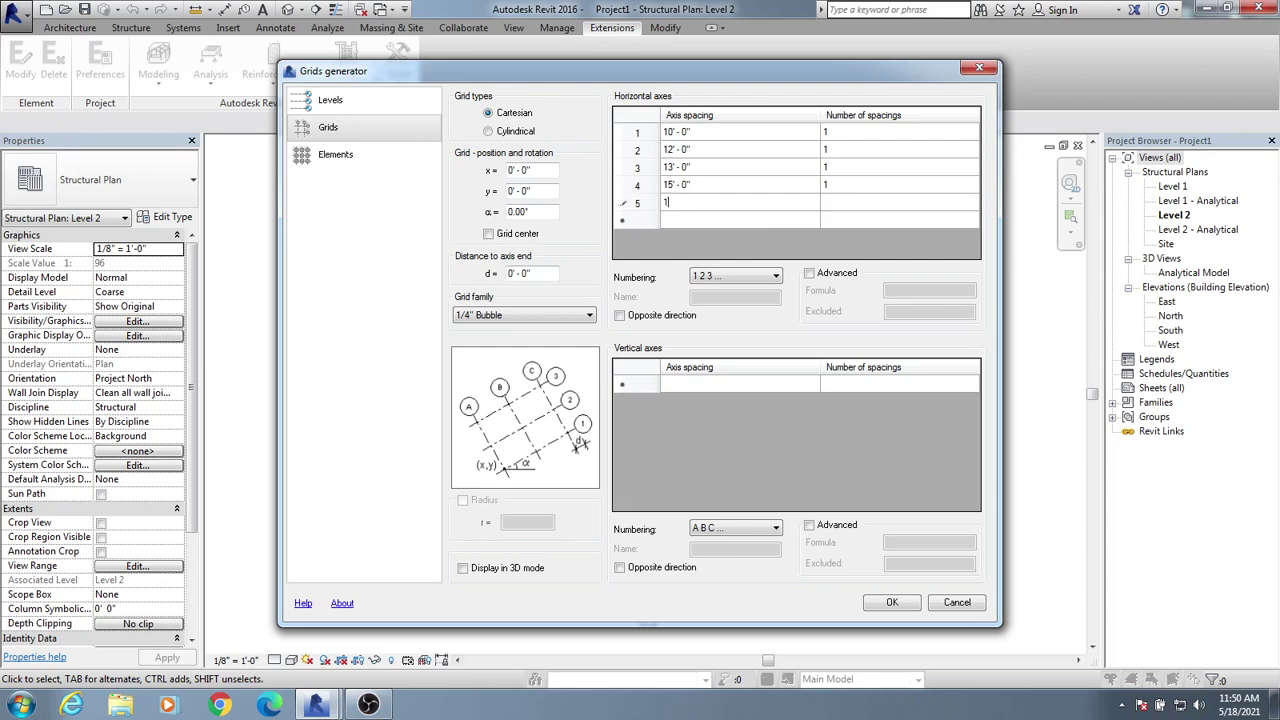
{"action": "left_click", "coordinate": [868, 202]}
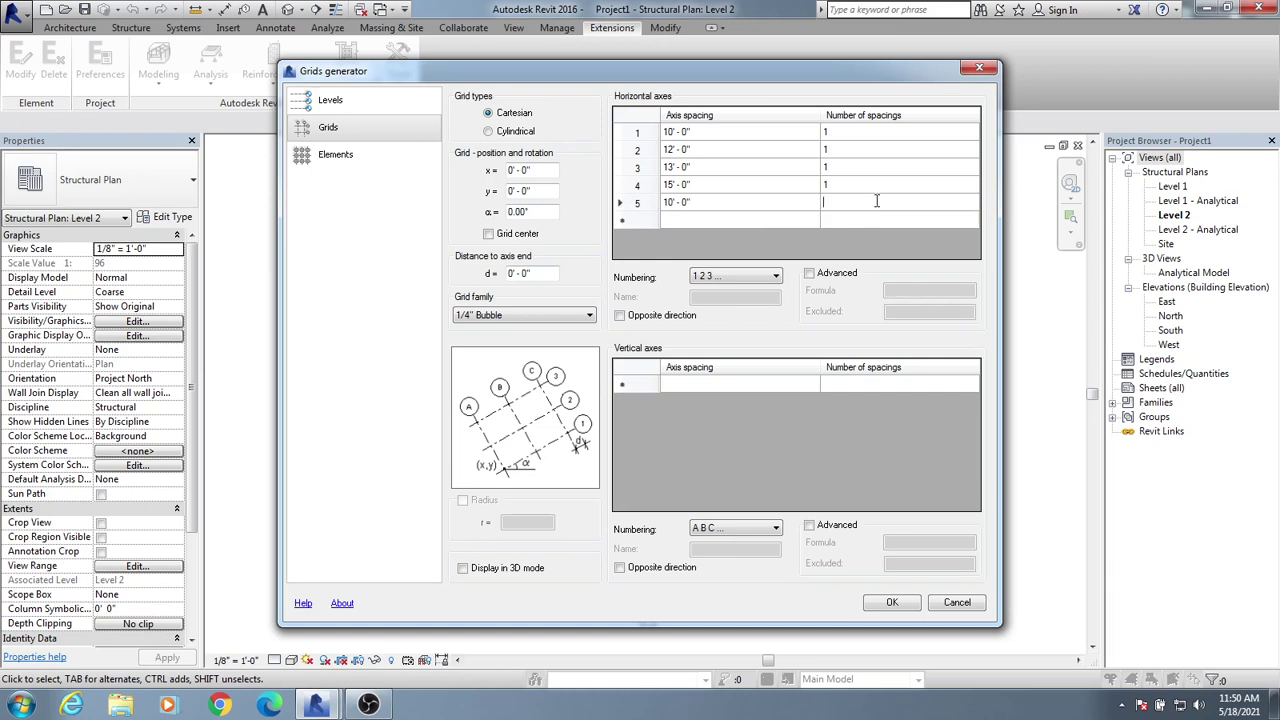
{"action": "left_click", "coordinate": [729, 220]}
{"action": "type", "text": "12"}
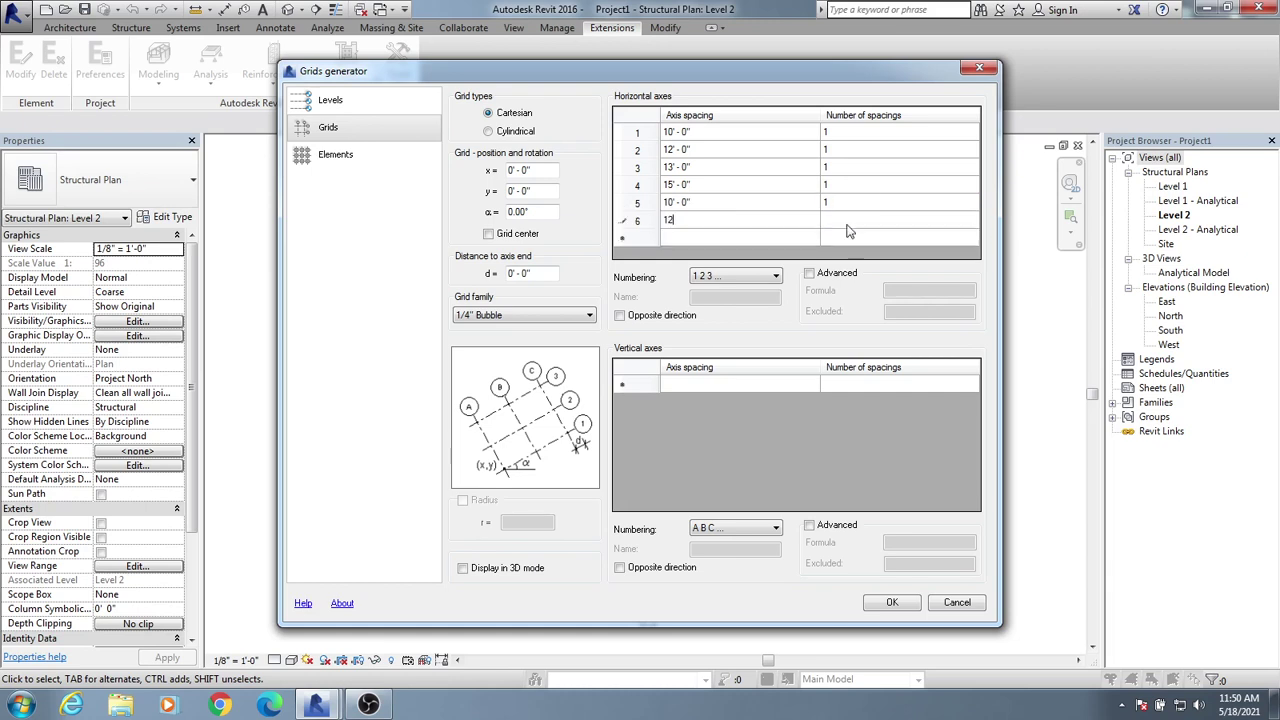
{"action": "left_click", "coordinate": [847, 224]}
{"action": "type", "text": "1"}
{"action": "left_click", "coordinate": [707, 384]}
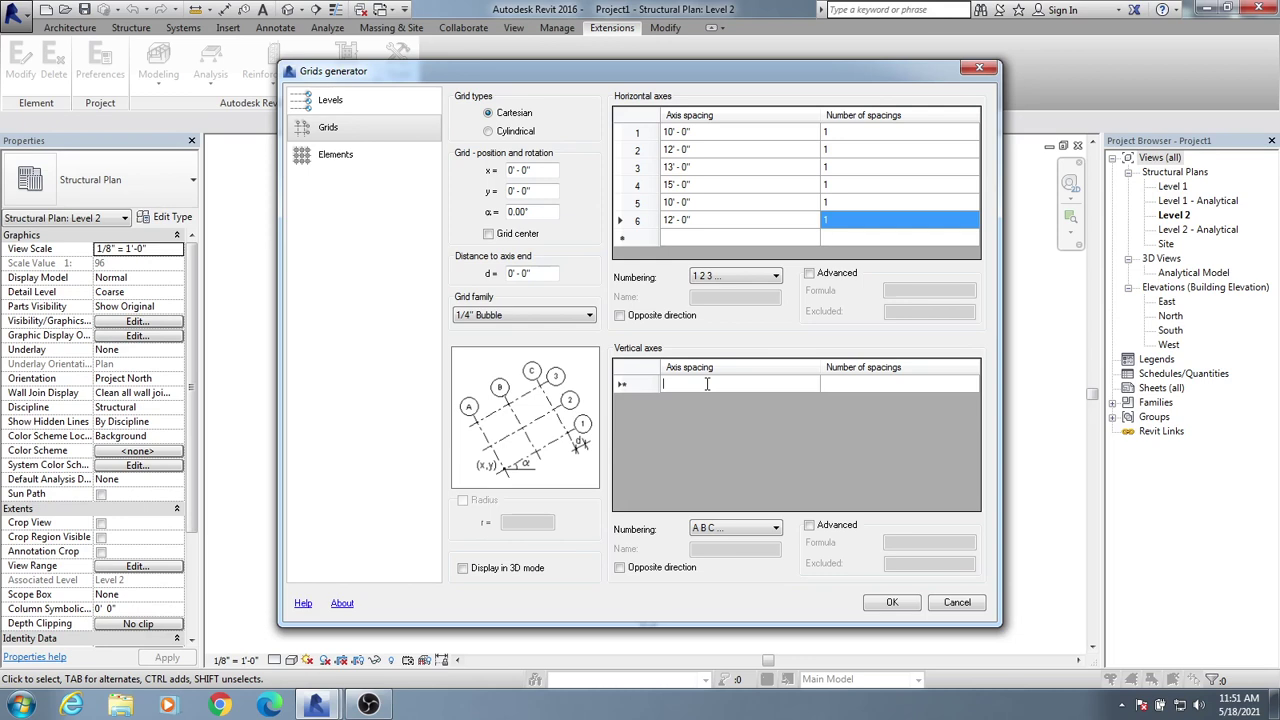
Enter vertical spacings 15', 12' and 15', one bay each.
{"action": "type", "text": "15"}
{"action": "key", "text": "Tab"}
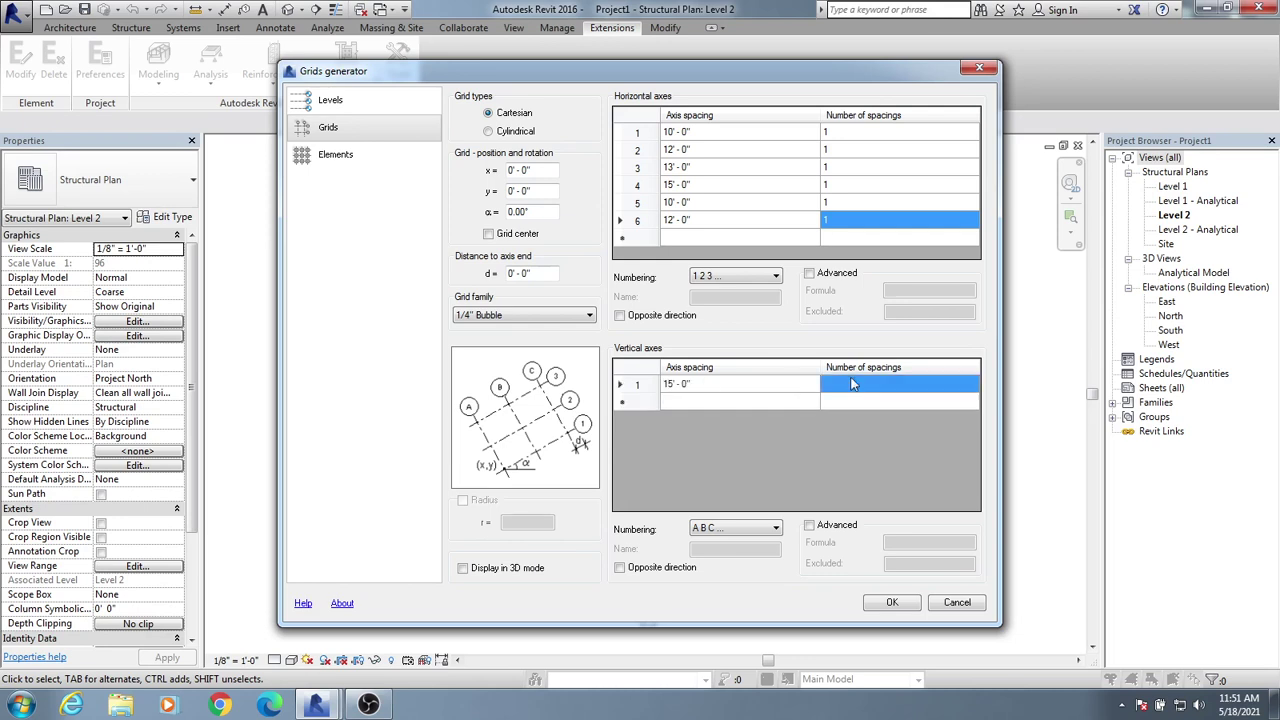
{"action": "type", "text": "1"}
{"action": "left_click", "coordinate": [727, 402]}
{"action": "type", "text": "1"}
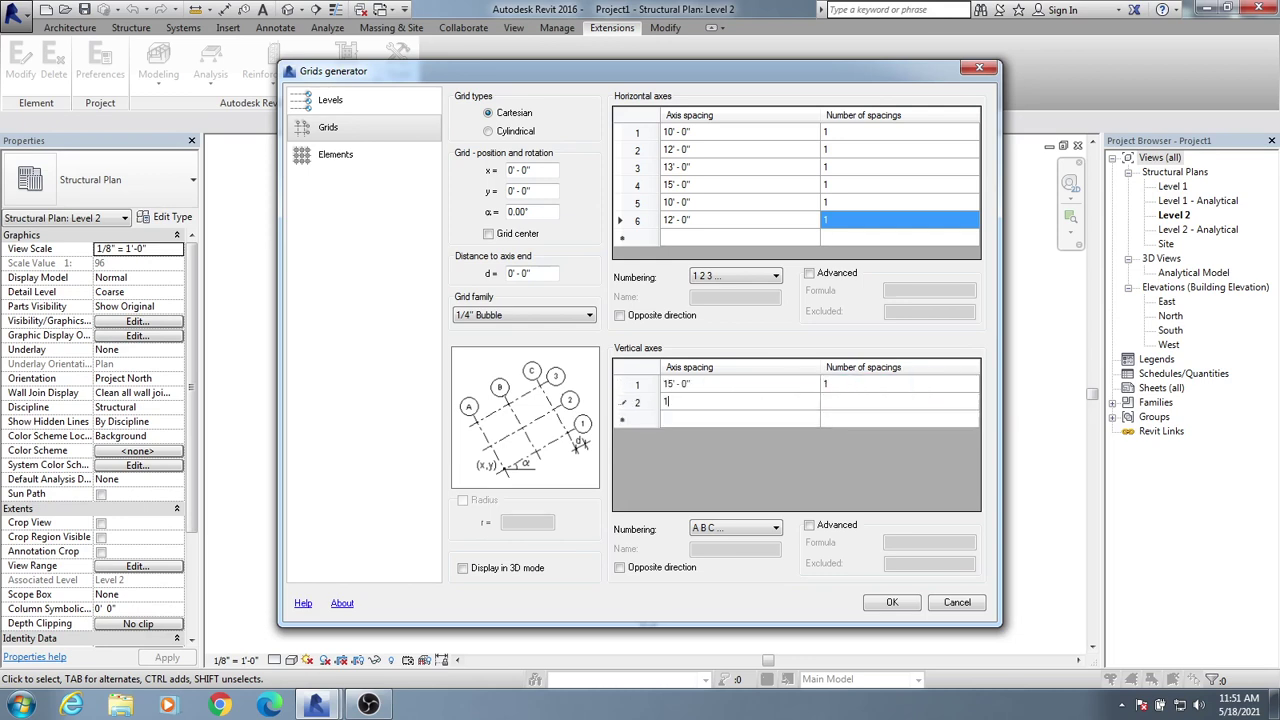
{"action": "type", "text": "2"}
{"action": "left_click", "coordinate": [853, 405]}
{"action": "type", "text": "1"}
{"action": "type", "text": "15"}
{"action": "left_click", "coordinate": [837, 420]}
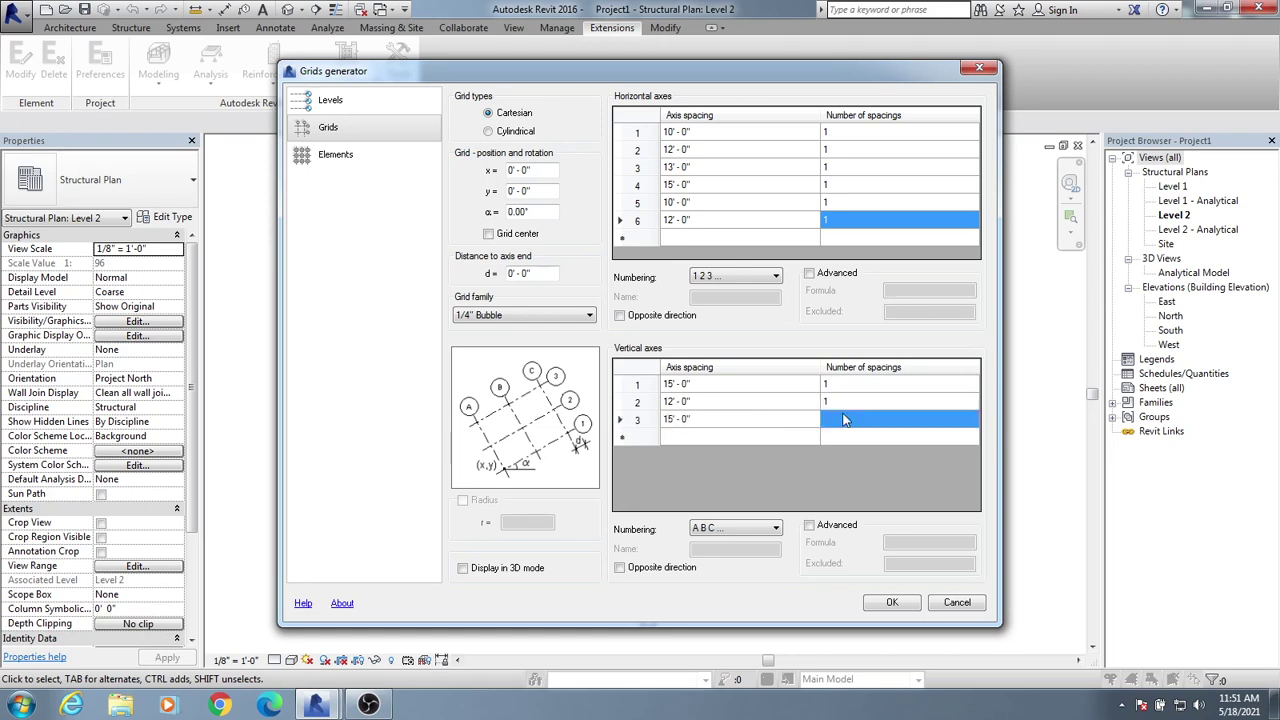
{"action": "type", "text": "1"}
Add vertical spacings 10' and 13', one bay each.
{"action": "left_click", "coordinate": [744, 440]}
{"action": "type", "text": "1"}
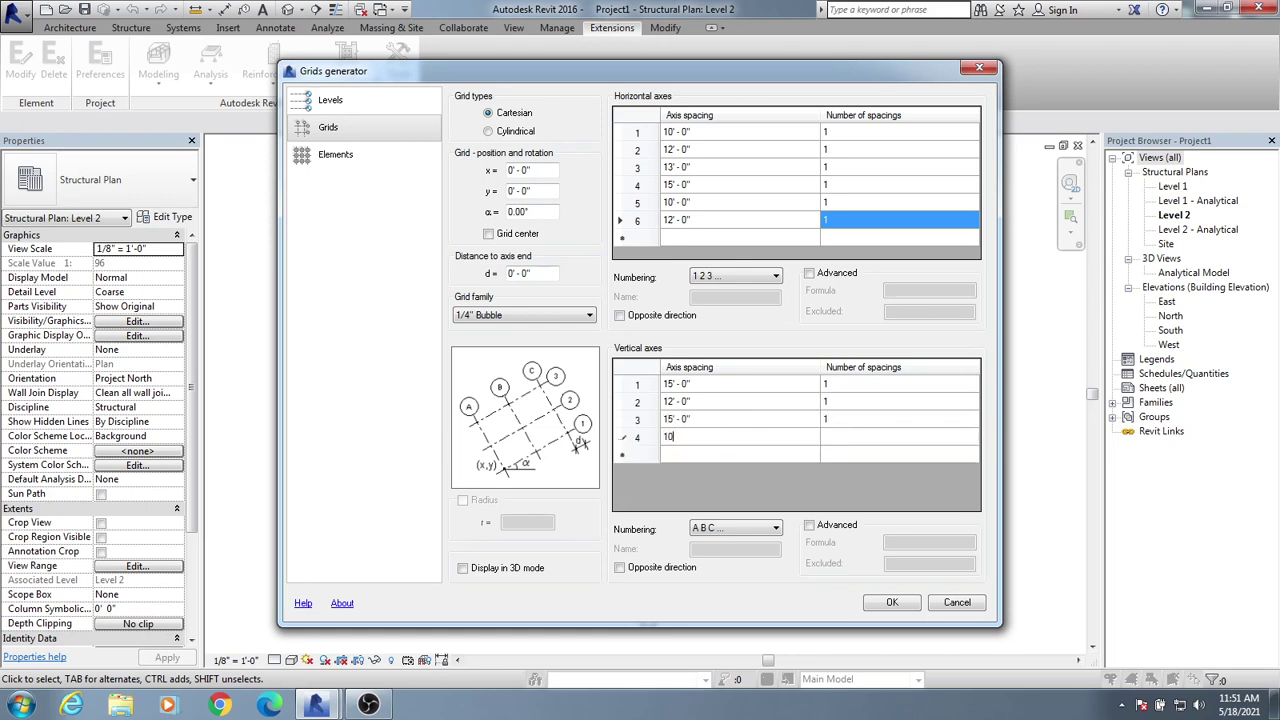
{"action": "type", "text": "0"}
{"action": "left_click", "coordinate": [884, 441]}
{"action": "type", "text": "1"}
{"action": "left_click", "coordinate": [700, 455]}
{"action": "type", "text": "1"}
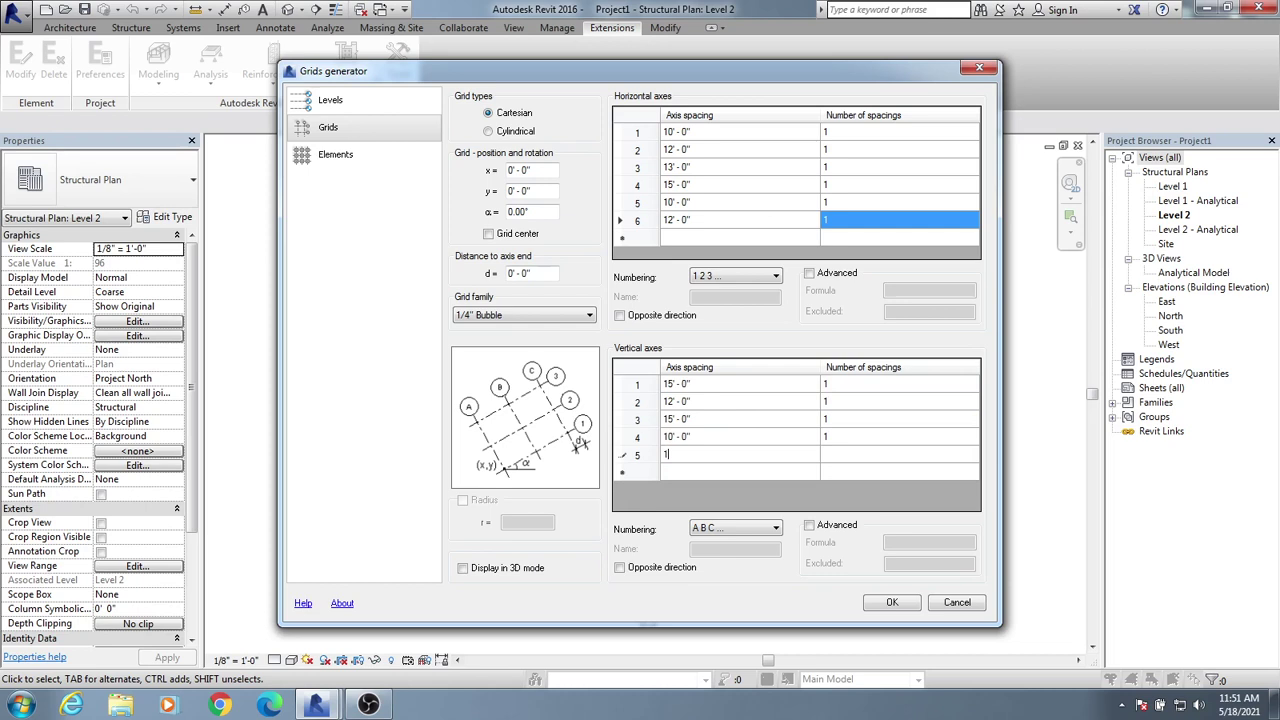
{"action": "left_click", "coordinate": [895, 455]}
{"action": "type", "text": "1"}
Settle on the 1/4" Bubble grid type and leave the horizontal Advanced option off.
{"action": "left_click", "coordinate": [572, 317]}
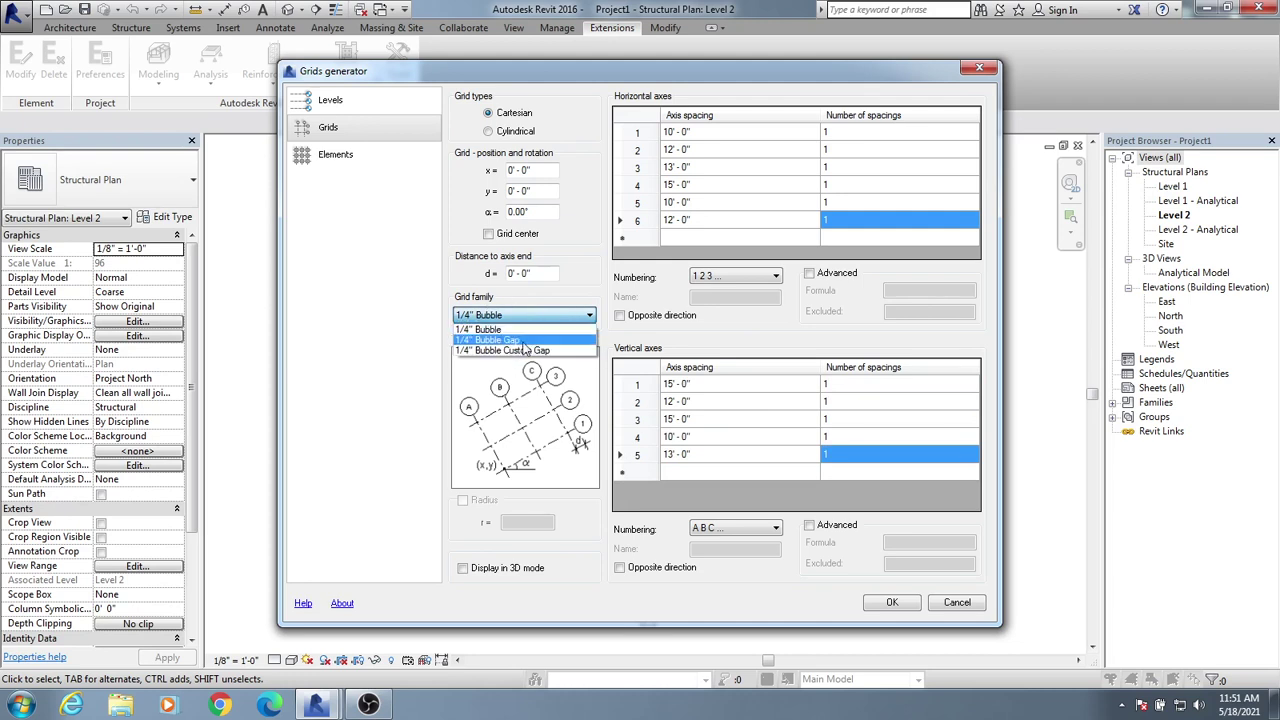
{"action": "left_click", "coordinate": [543, 340]}
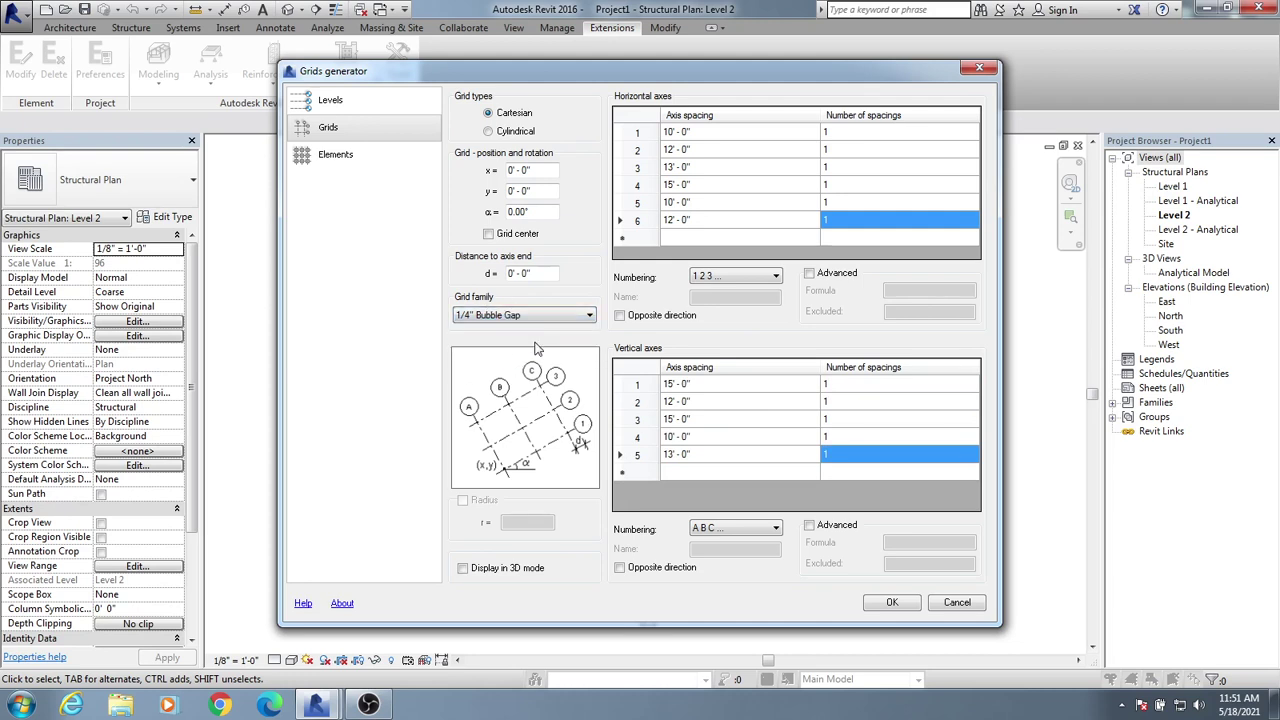
{"action": "left_click", "coordinate": [540, 318]}
{"action": "left_click", "coordinate": [520, 351]}
{"action": "left_click", "coordinate": [526, 318]}
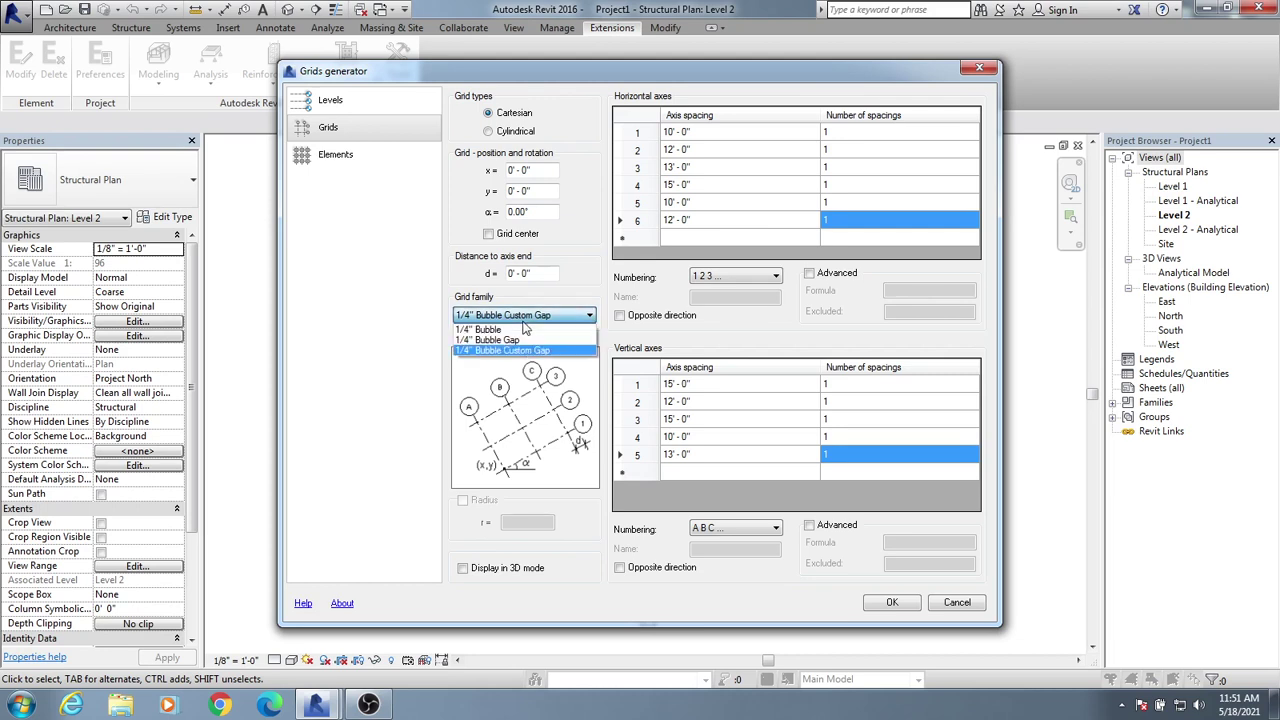
{"action": "left_click", "coordinate": [510, 329]}
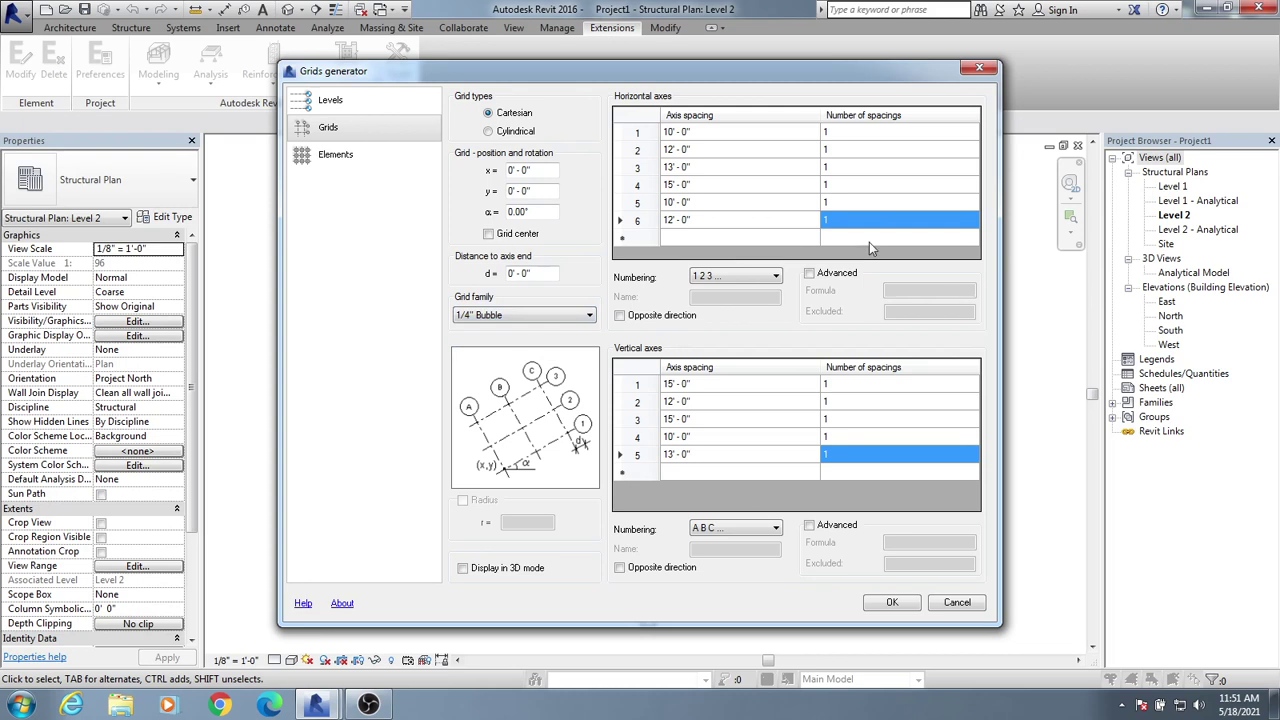
{"action": "left_click", "coordinate": [810, 273]}
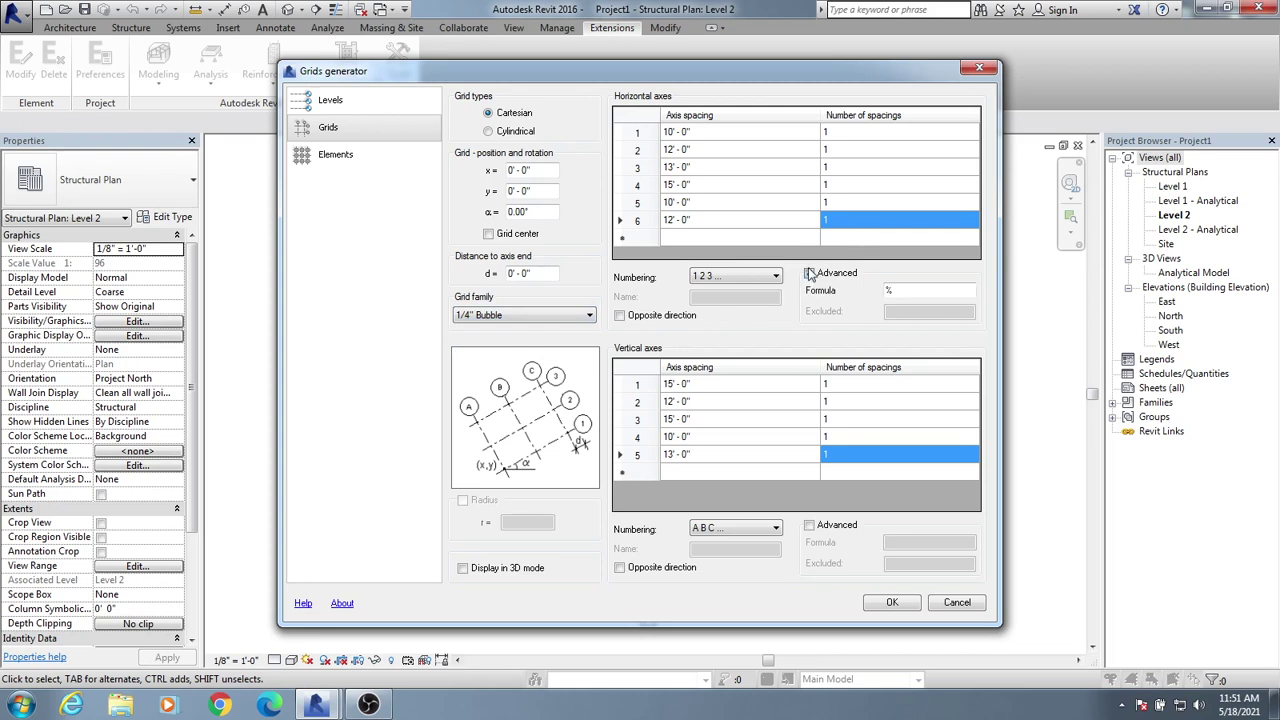
{"action": "left_click", "coordinate": [810, 273]}
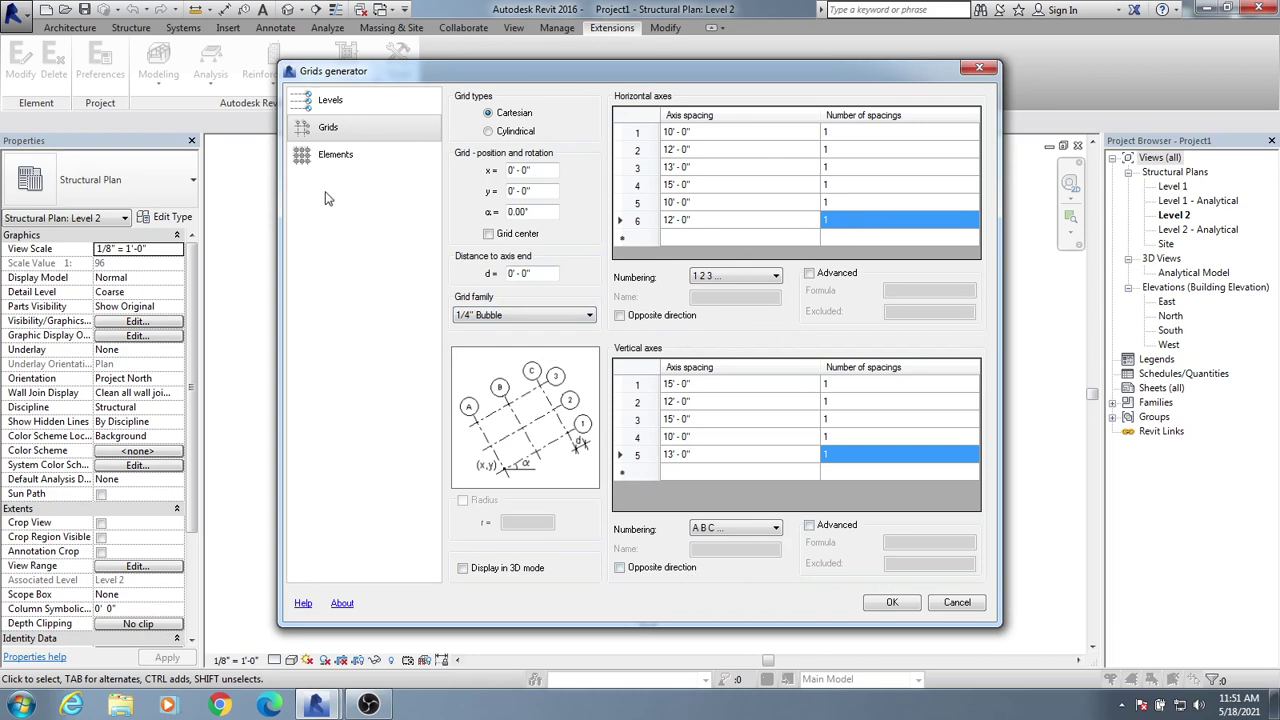
In Elements, enable column generation on all levels from Base to ROOF.
{"action": "left_click", "coordinate": [338, 168]}
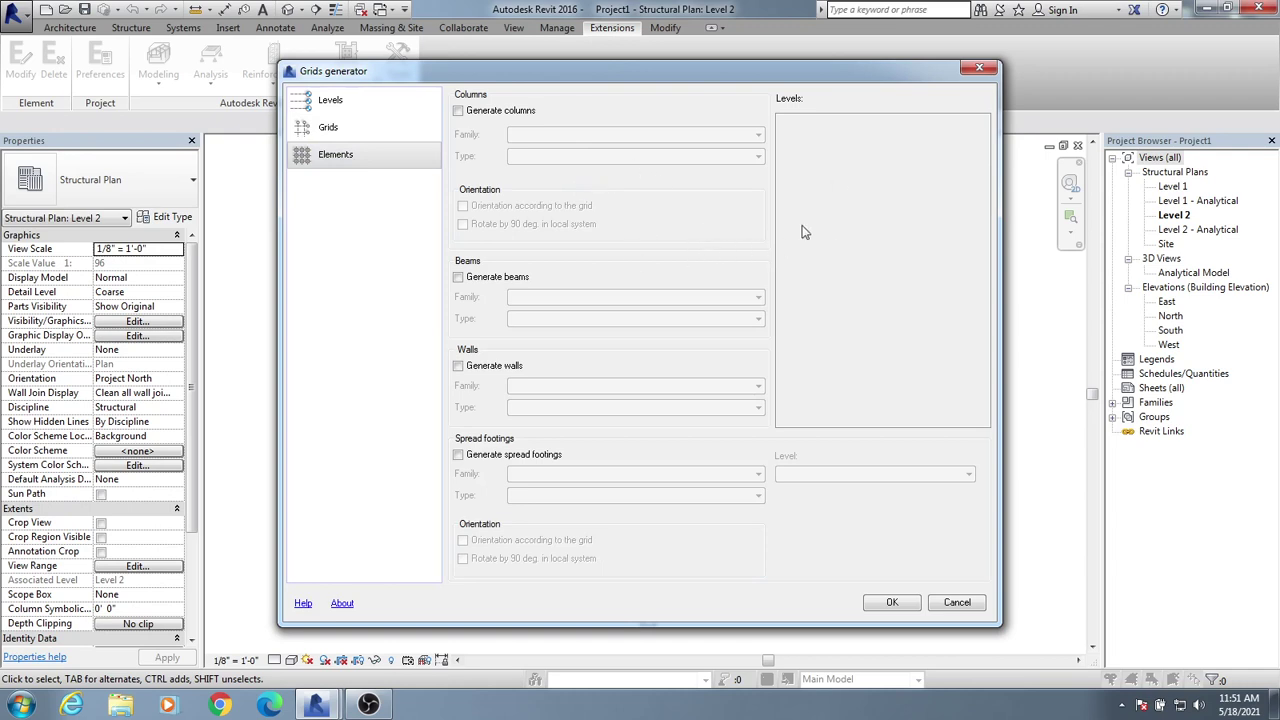
{"action": "left_click", "coordinate": [458, 111]}
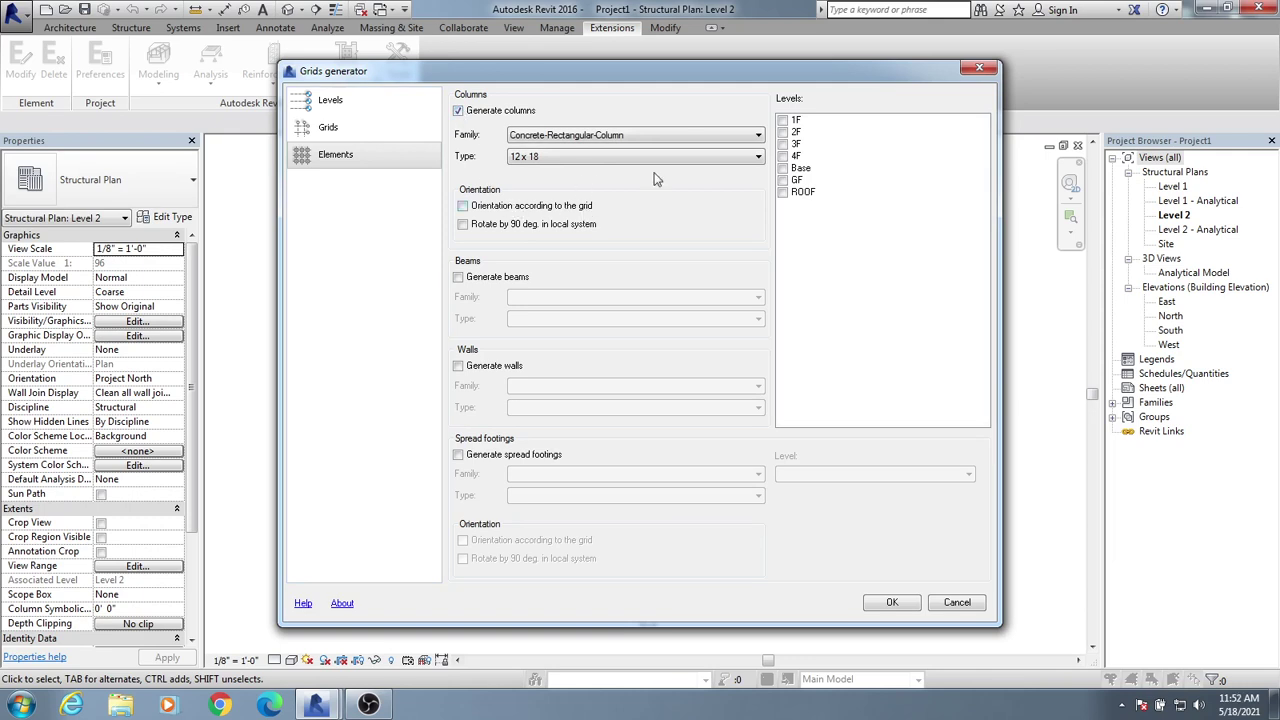
{"action": "left_click", "coordinate": [783, 120]}
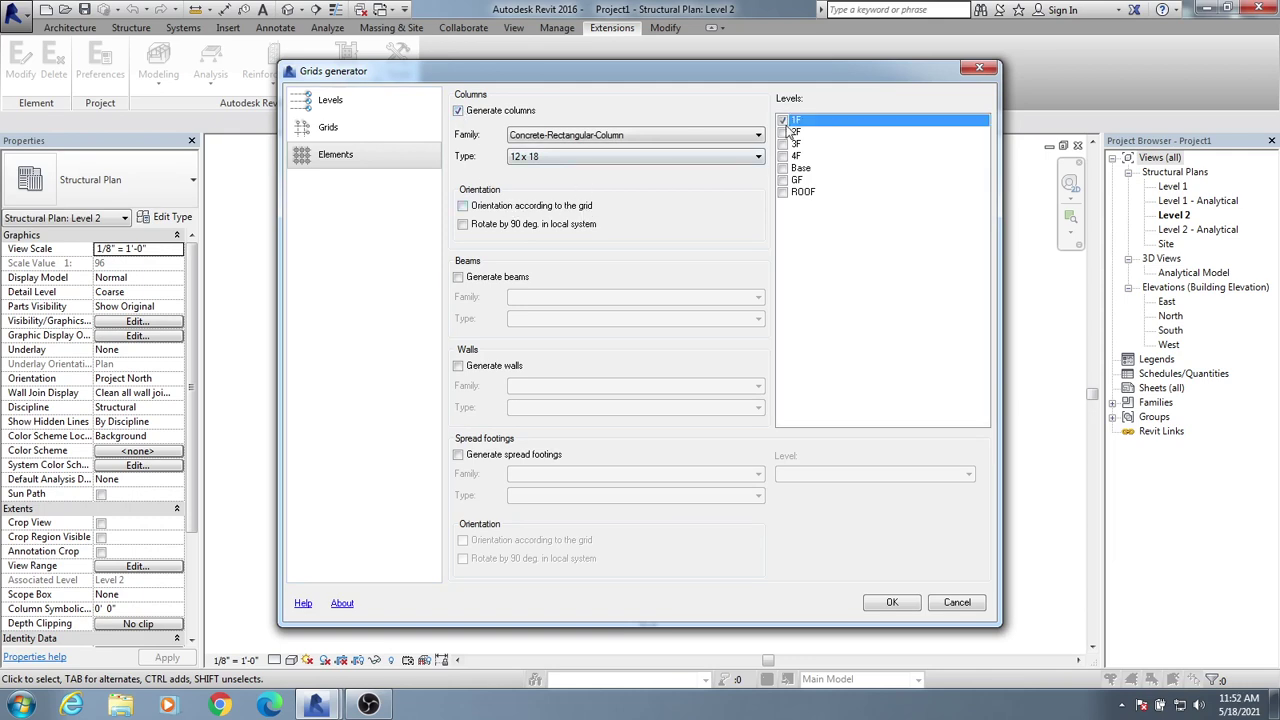
{"action": "left_click", "coordinate": [783, 132]}
{"action": "left_click", "coordinate": [783, 144]}
{"action": "left_click", "coordinate": [783, 156]}
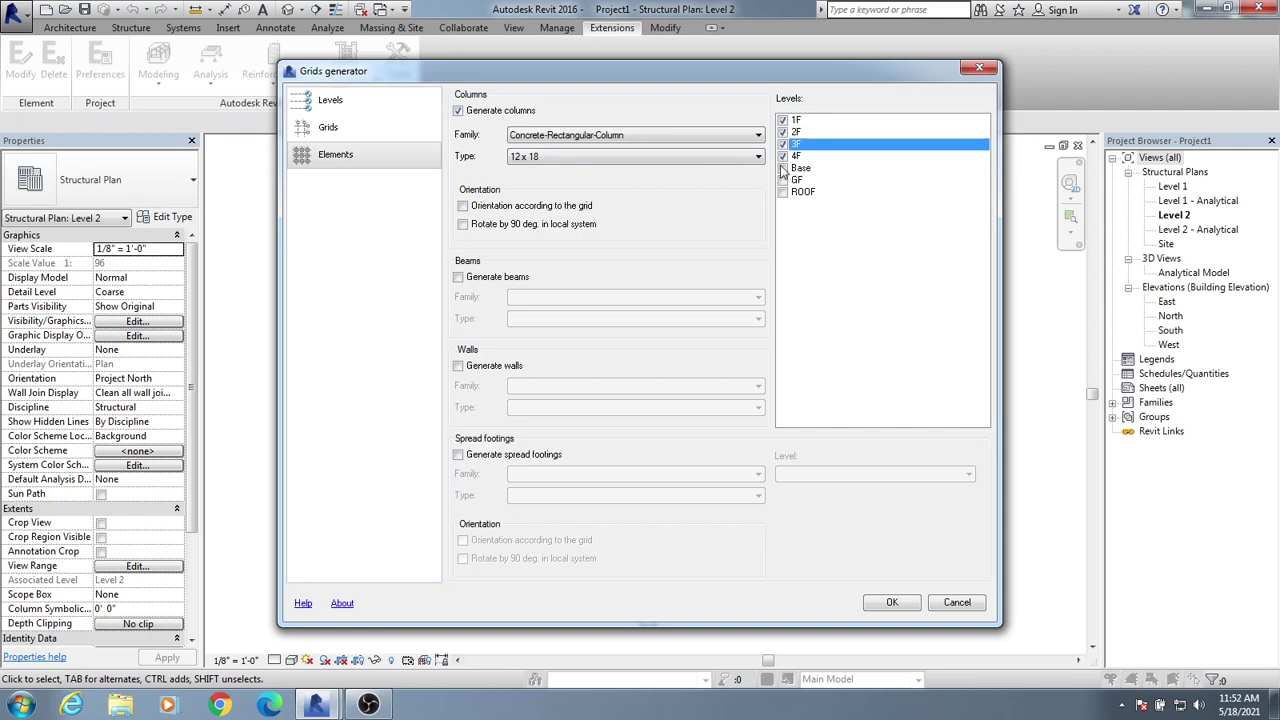
{"action": "left_click", "coordinate": [783, 168]}
{"action": "left_click", "coordinate": [783, 180]}
{"action": "left_click", "coordinate": [783, 180]}
{"action": "left_click", "coordinate": [783, 192]}
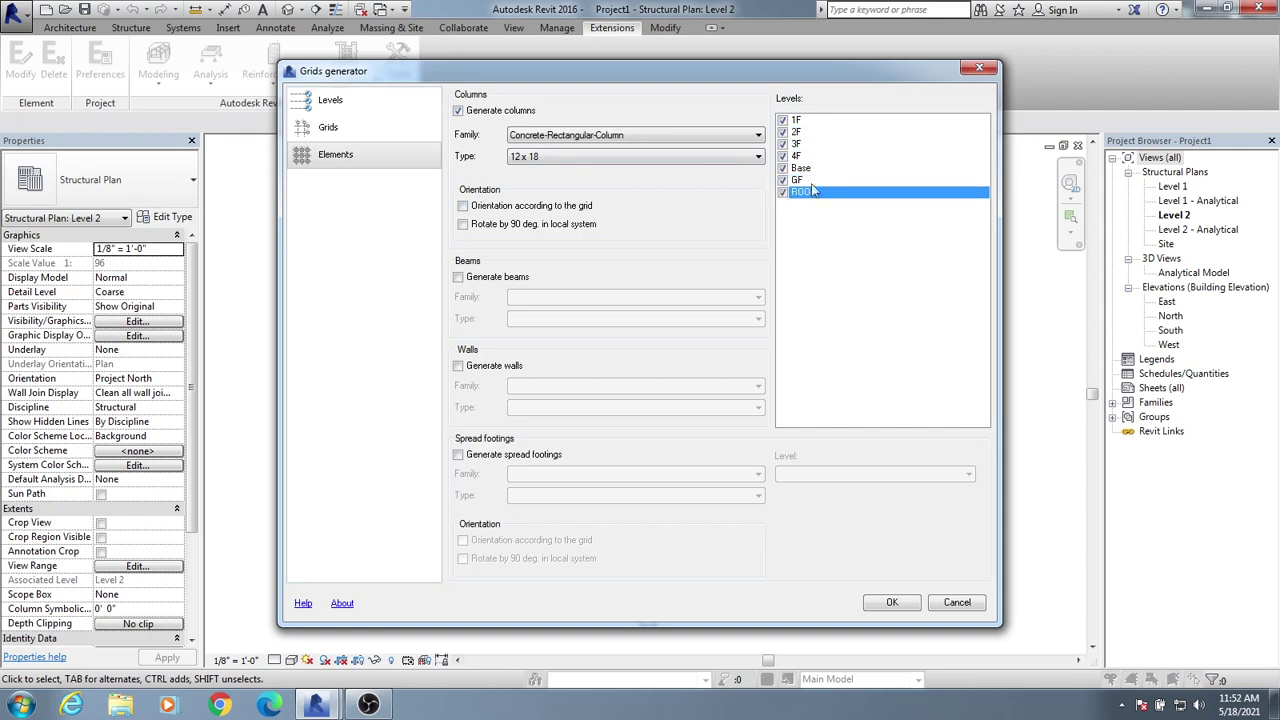
Set Concrete-Rectangular-Column type 18 x 24, then switch column generation off.
{"action": "left_click", "coordinate": [642, 162]}
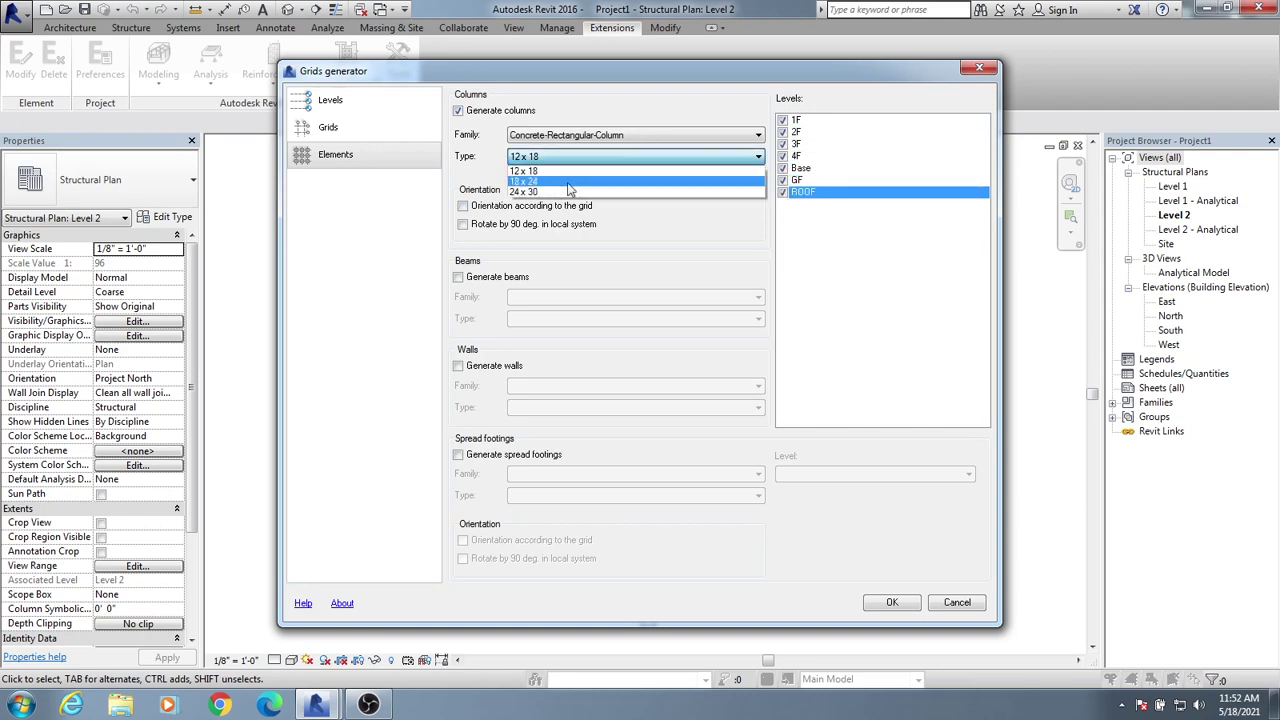
{"action": "left_click", "coordinate": [609, 134]}
{"action": "left_click", "coordinate": [600, 135]}
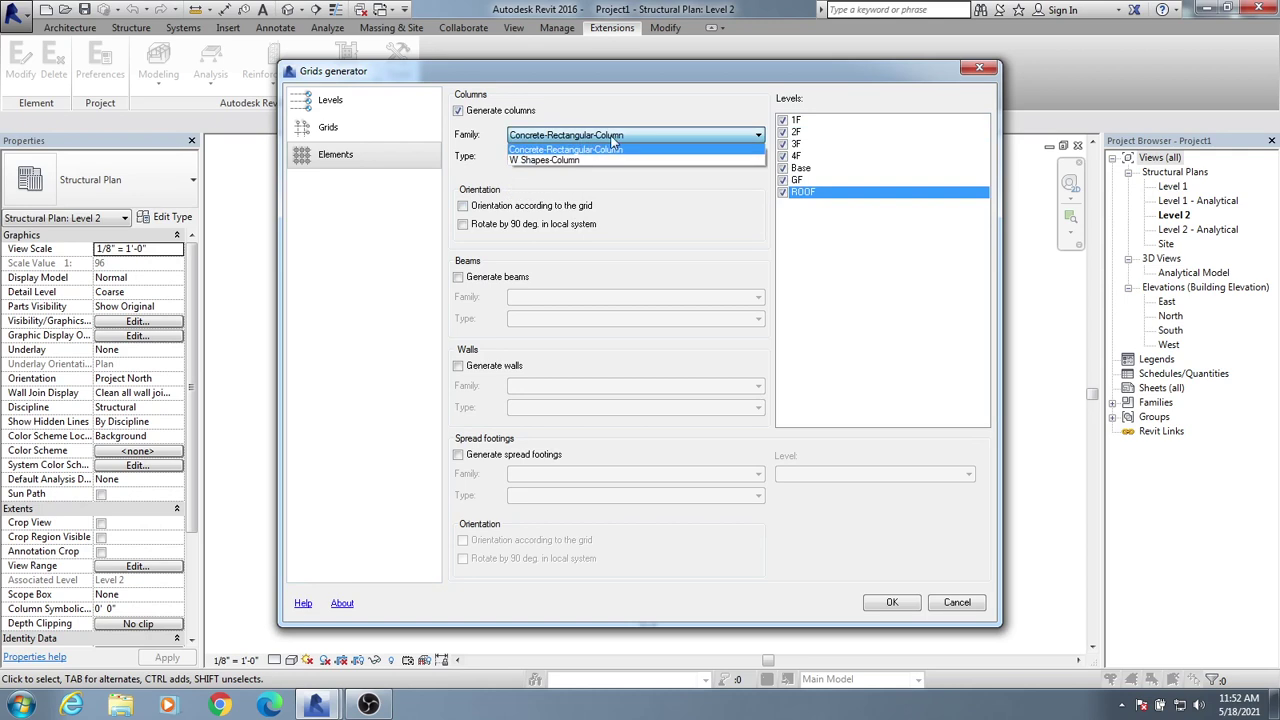
{"action": "left_click", "coordinate": [588, 157]}
{"action": "left_click", "coordinate": [628, 157]}
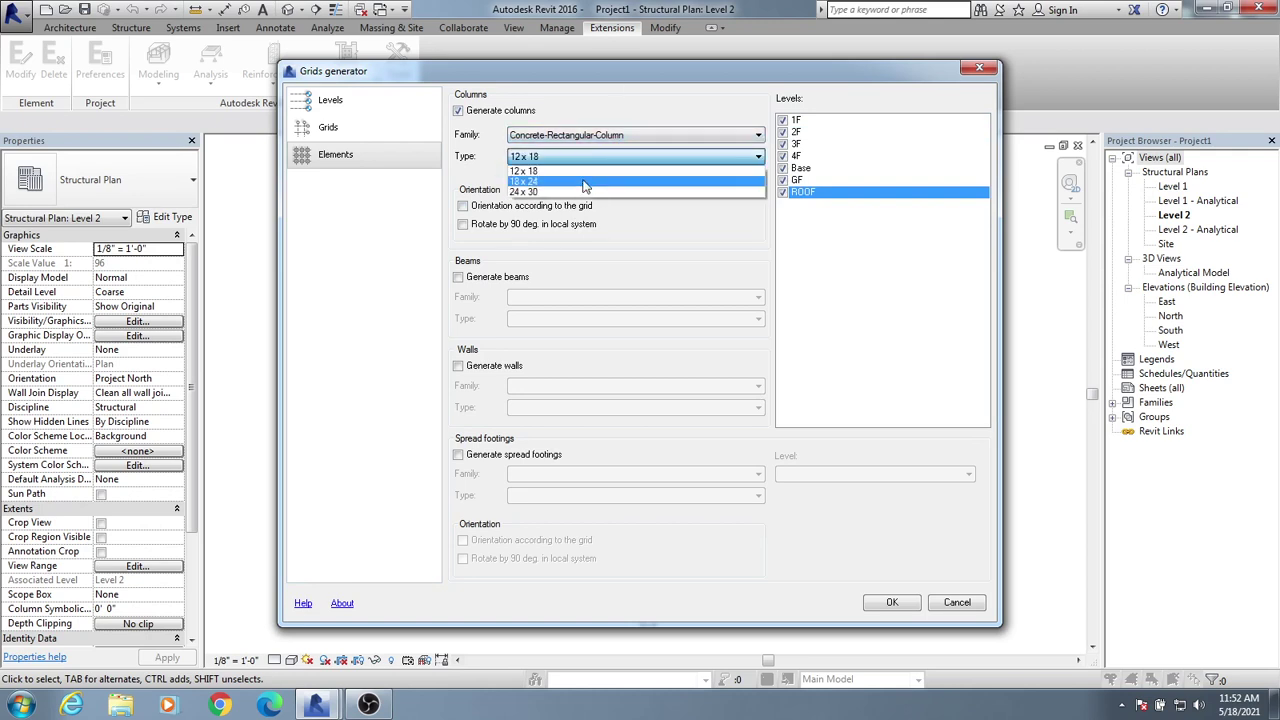
{"action": "left_click", "coordinate": [585, 182]}
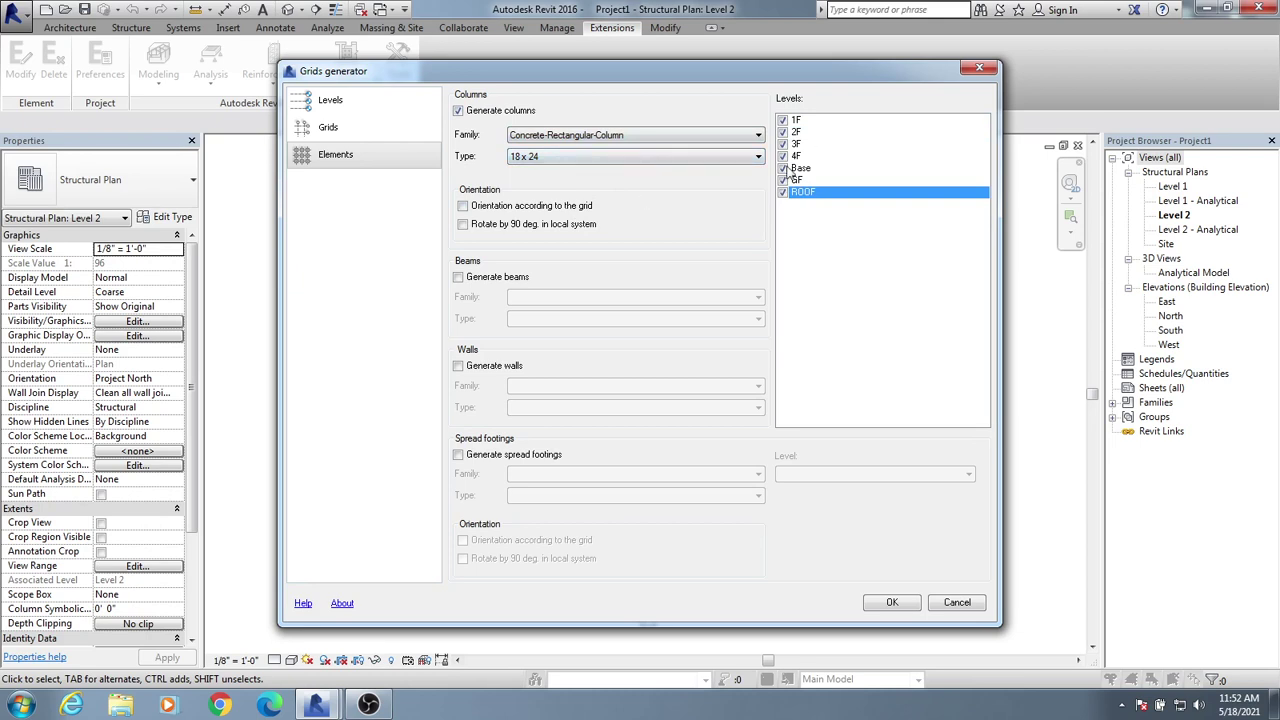
{"action": "left_click", "coordinate": [458, 110]}
Leave beam generation switched off after reviewing the available beam sizes.
{"action": "left_click", "coordinate": [458, 277]}
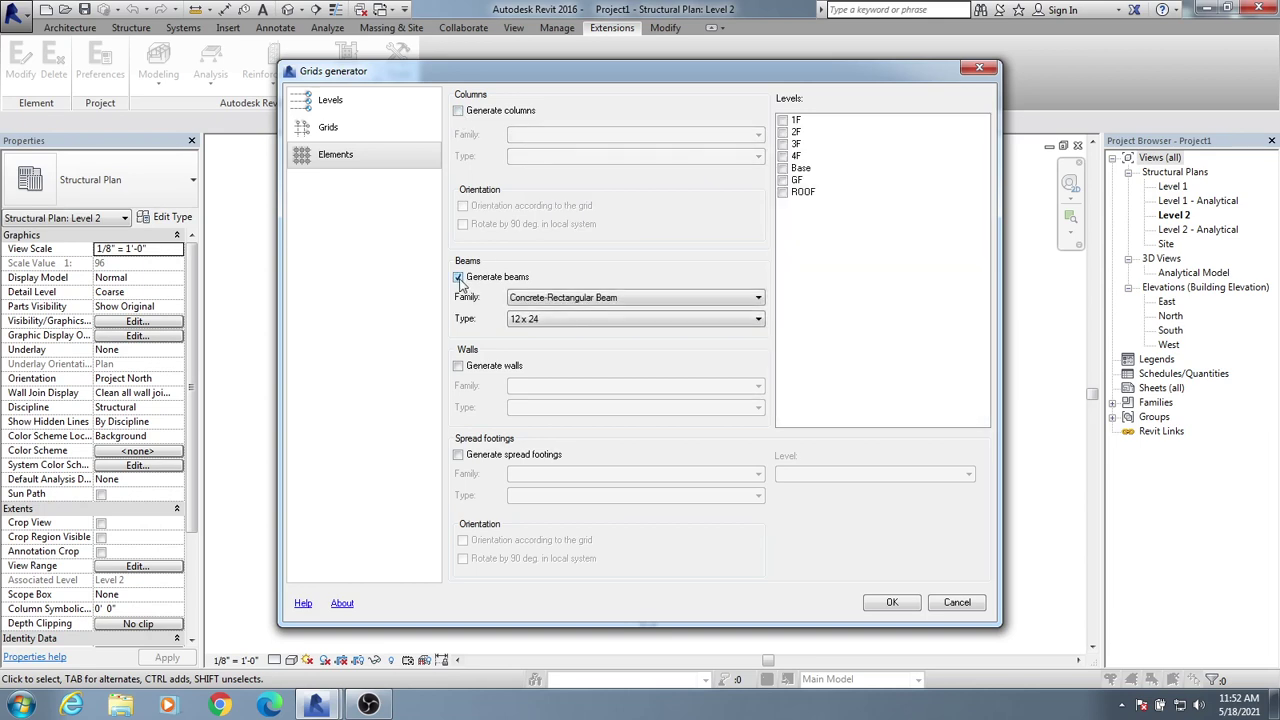
{"action": "left_click", "coordinate": [590, 319]}
{"action": "left_click", "coordinate": [704, 227]}
{"action": "left_click", "coordinate": [458, 277]}
Leave wall generation off, keeping the Basic family and Exterior - 10" Concrete type.
{"action": "left_click", "coordinate": [458, 366]}
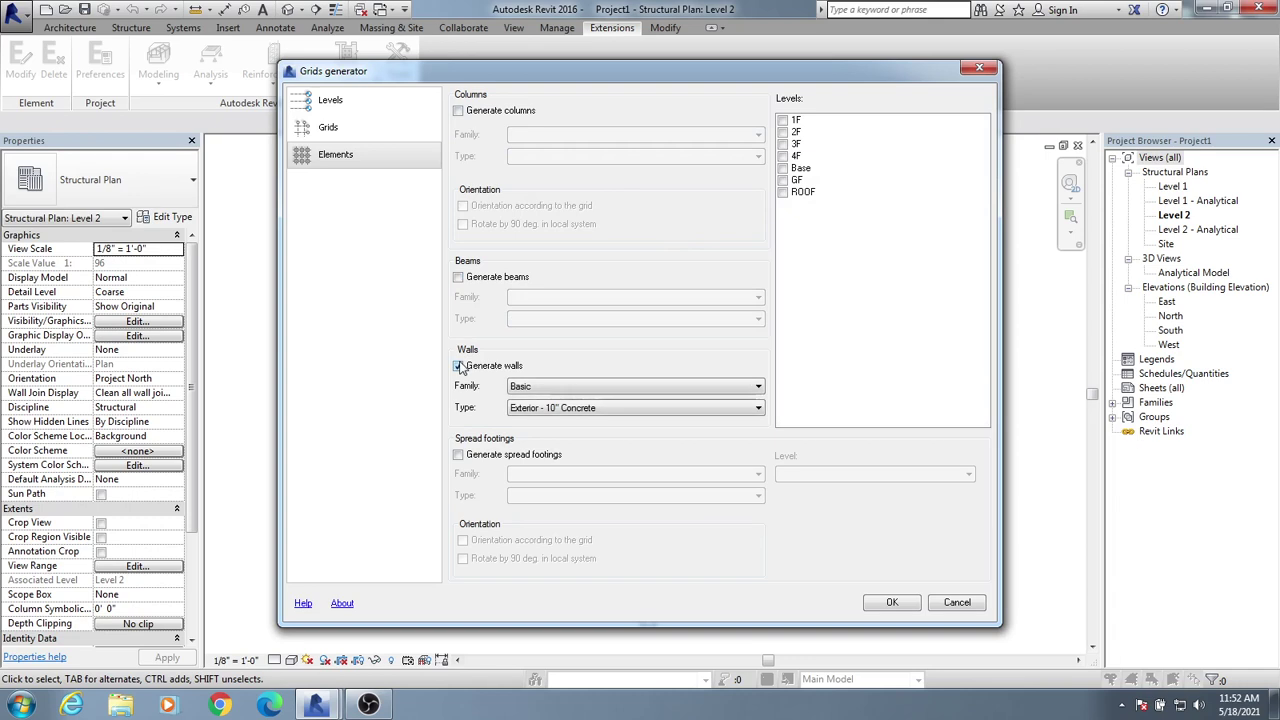
{"action": "left_click", "coordinate": [600, 386]}
{"action": "left_click", "coordinate": [565, 386]}
{"action": "left_click", "coordinate": [565, 386]}
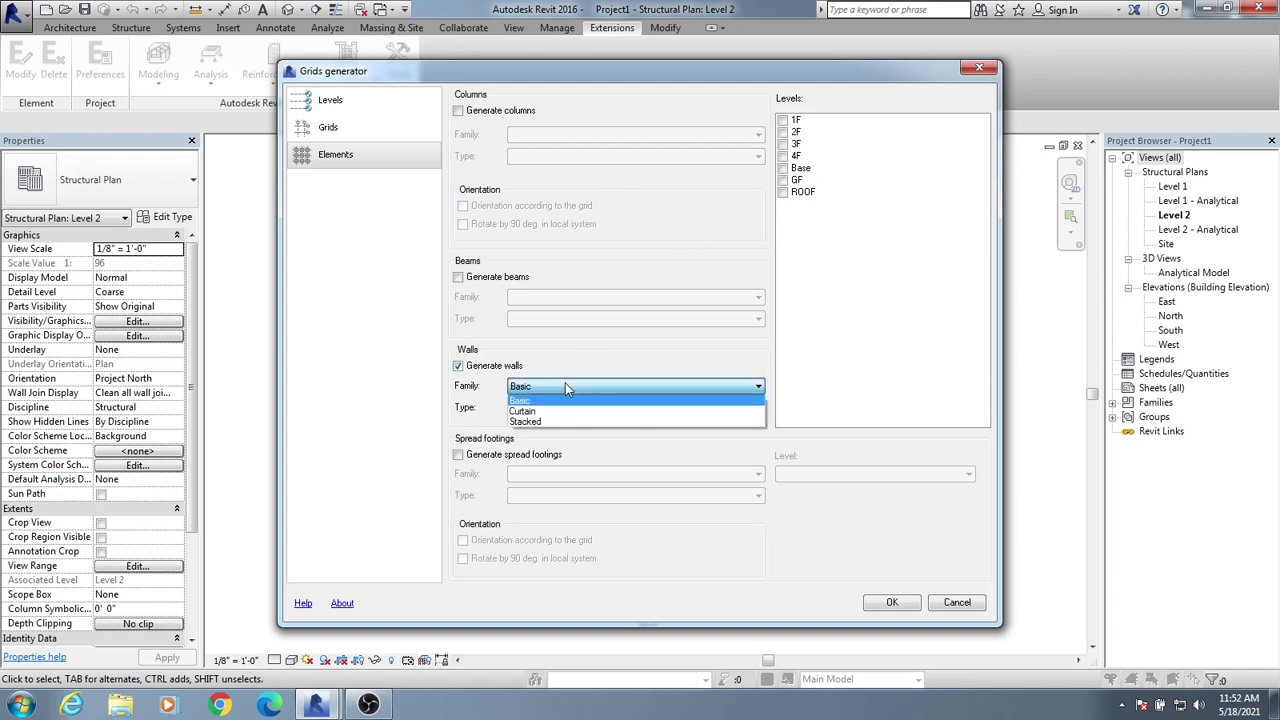
{"action": "left_click", "coordinate": [614, 342]}
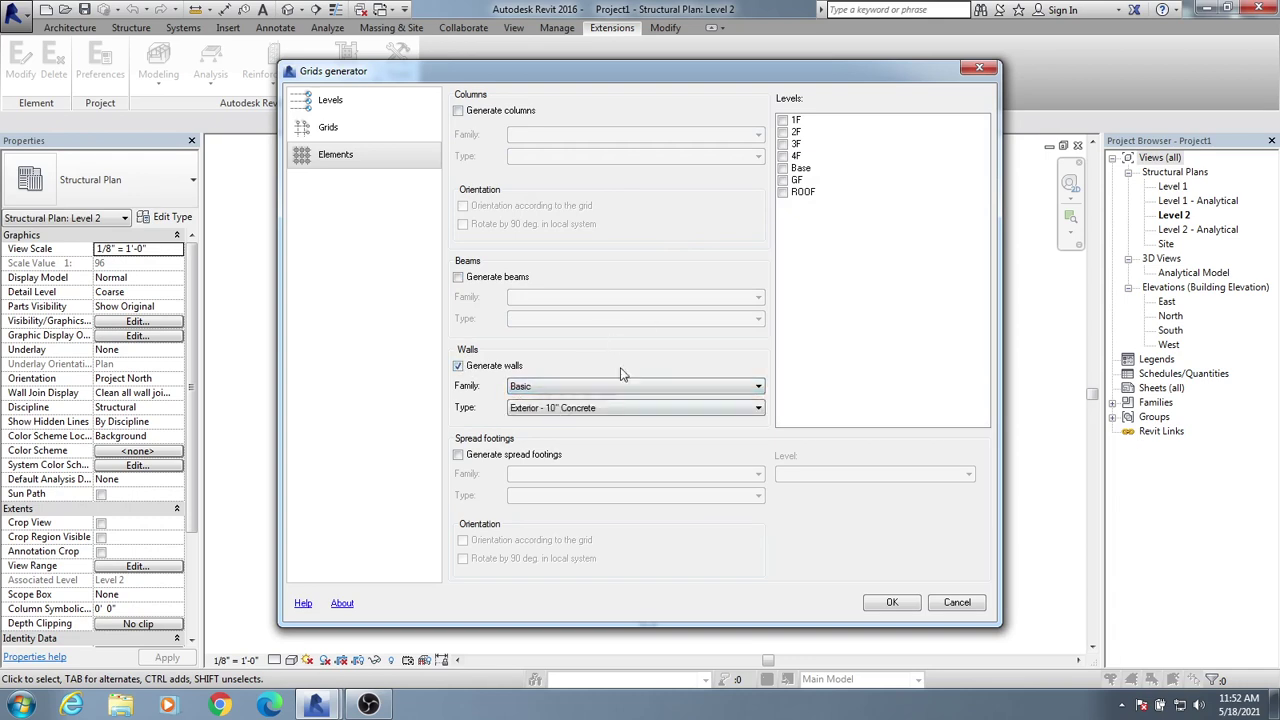
{"action": "left_click", "coordinate": [583, 410]}
{"action": "left_click", "coordinate": [585, 410]}
{"action": "left_click", "coordinate": [458, 366]}
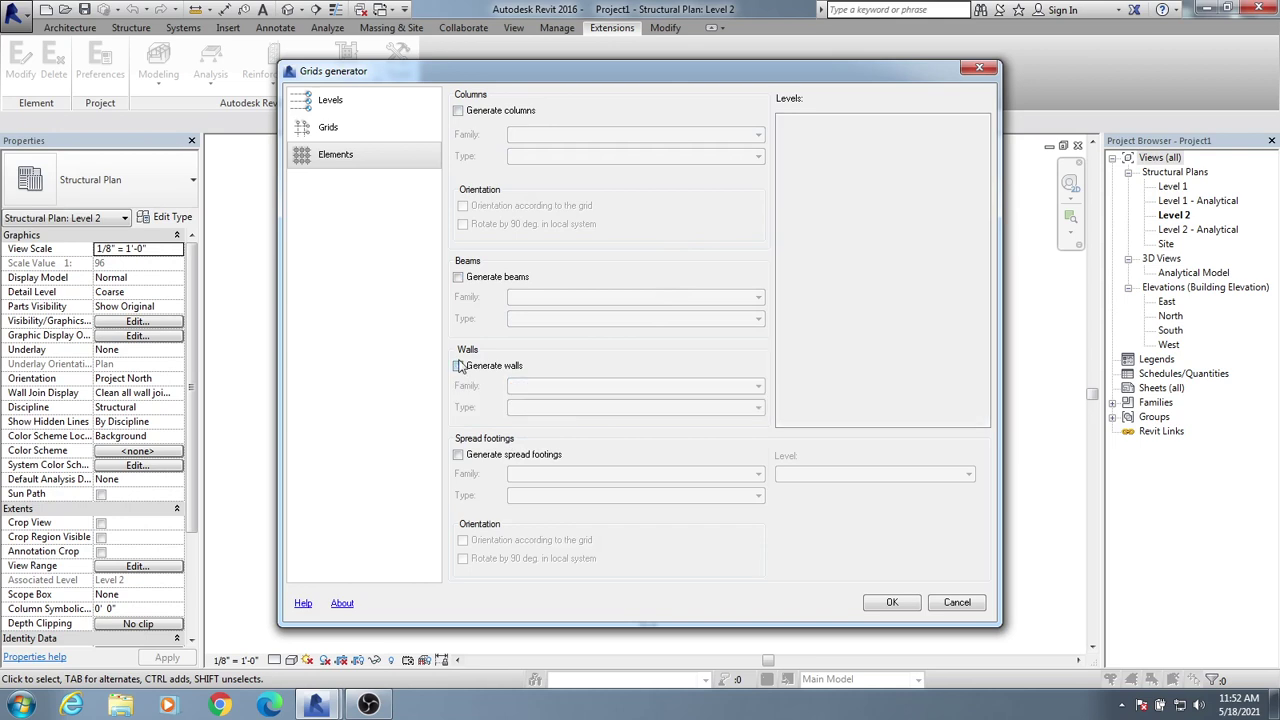
Leave spread footings off (1F, Footing-Rectangular 72" x 48" x 18") and return to the levels table.
{"action": "left_click", "coordinate": [497, 456]}
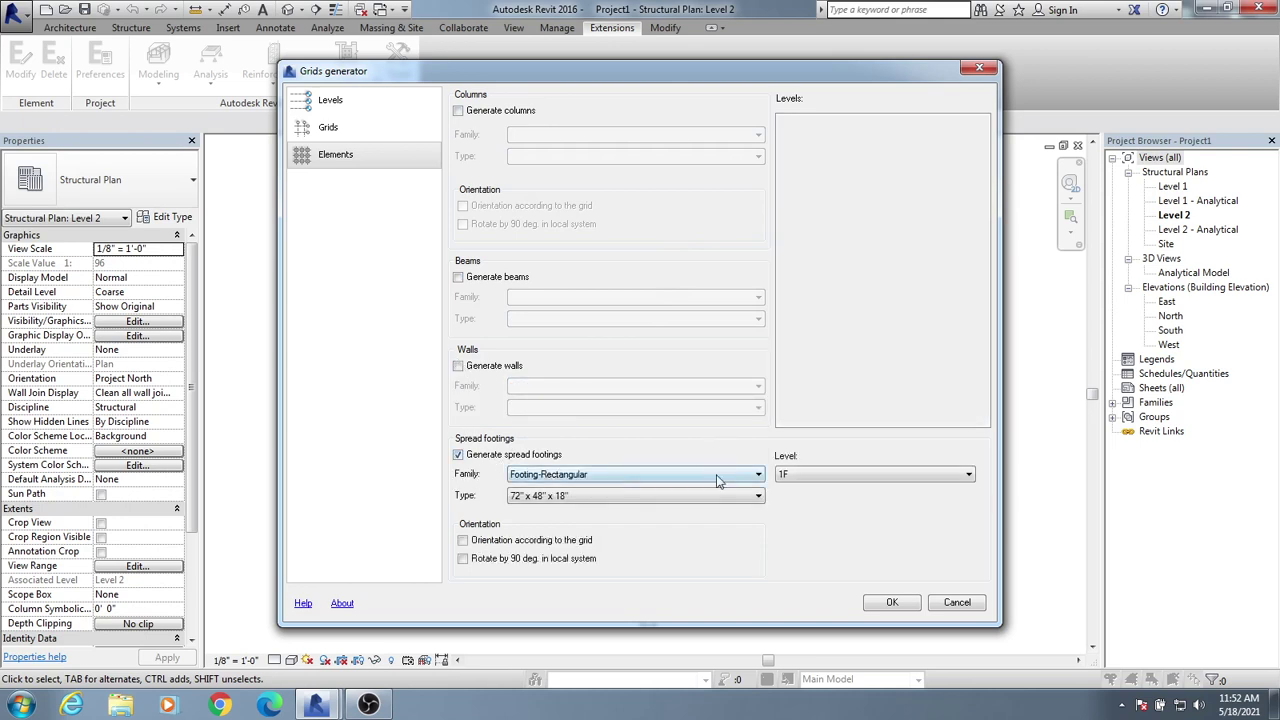
{"action": "left_click", "coordinate": [824, 475]}
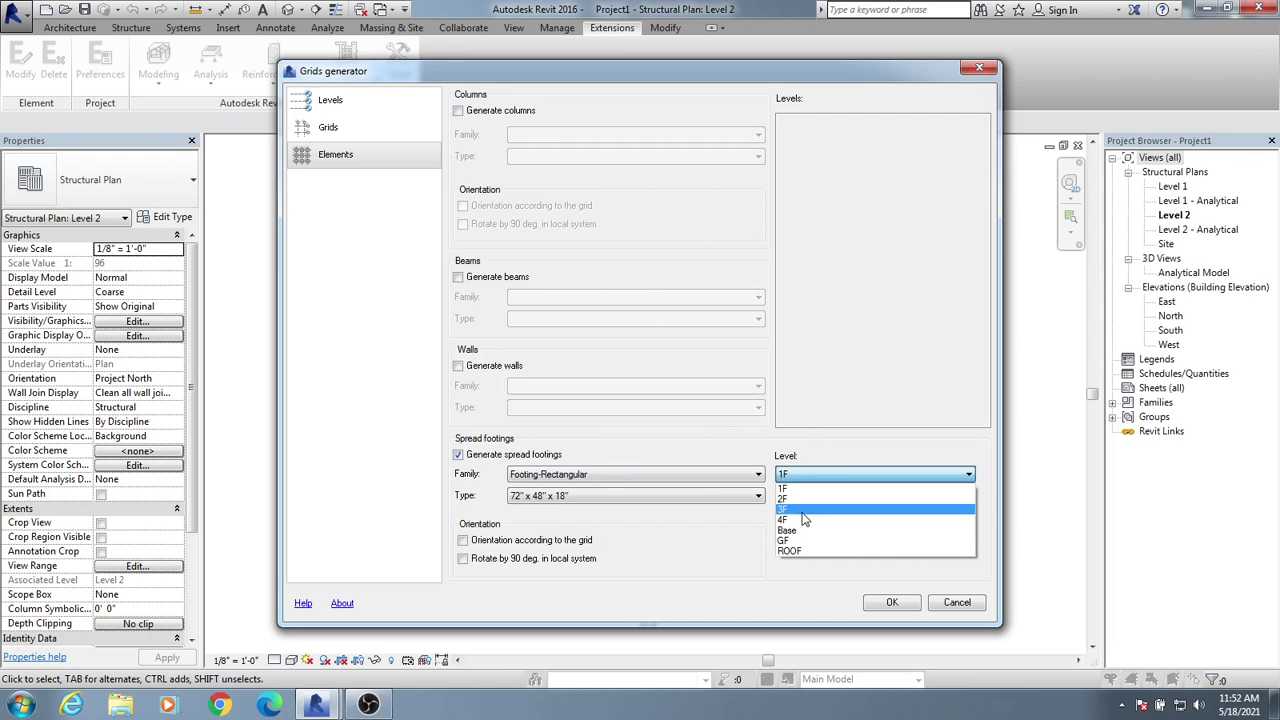
{"action": "left_click", "coordinate": [806, 490]}
{"action": "left_click", "coordinate": [695, 470]}
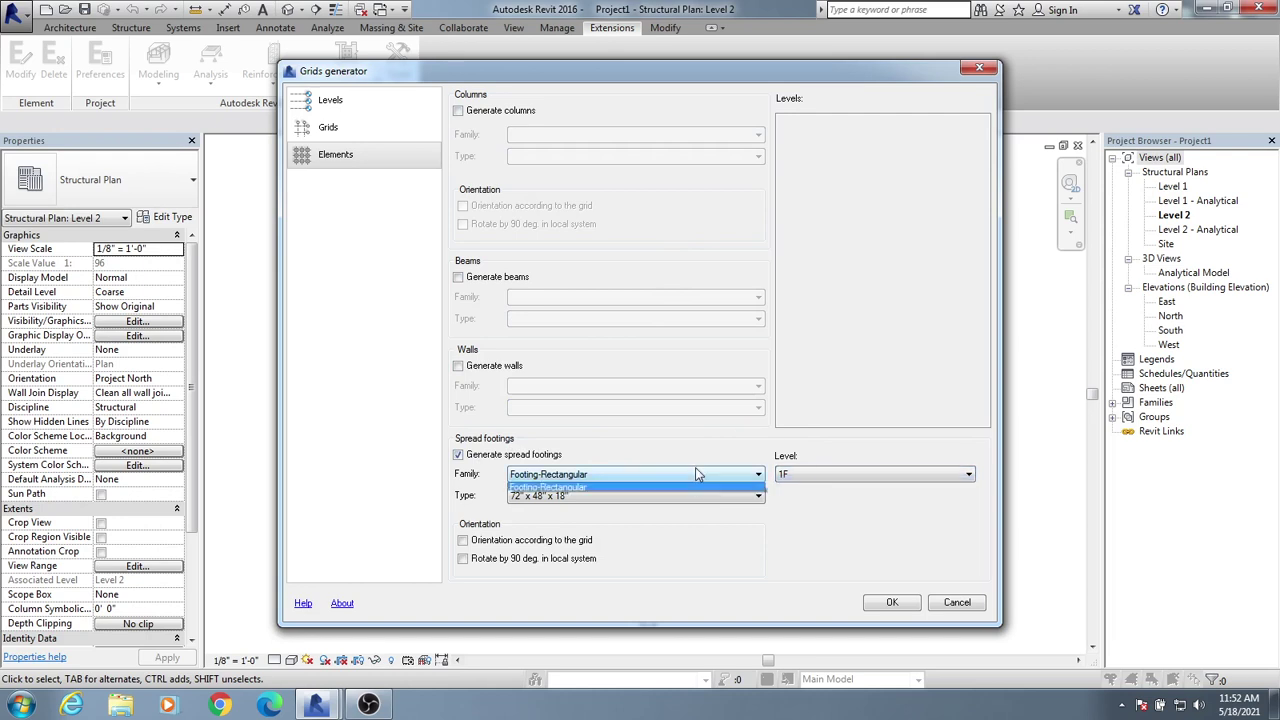
{"action": "left_click", "coordinate": [701, 490]}
{"action": "left_click", "coordinate": [703, 497]}
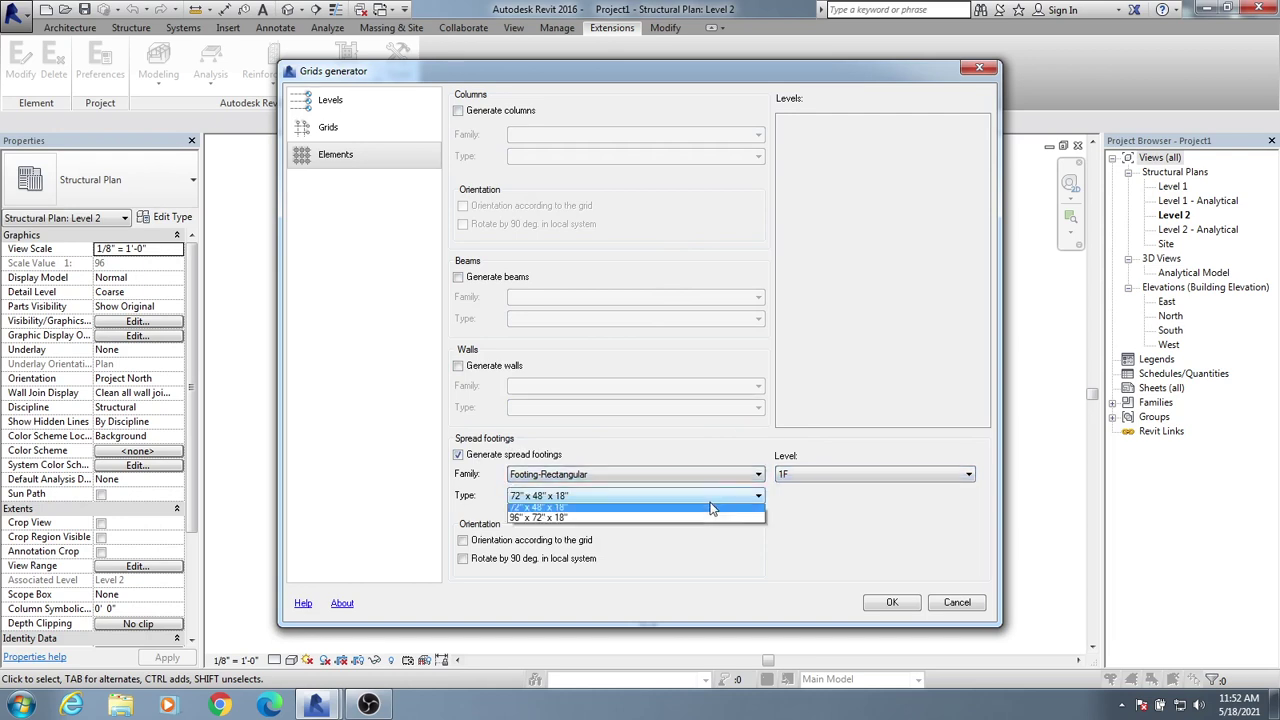
{"action": "left_click", "coordinate": [840, 574]}
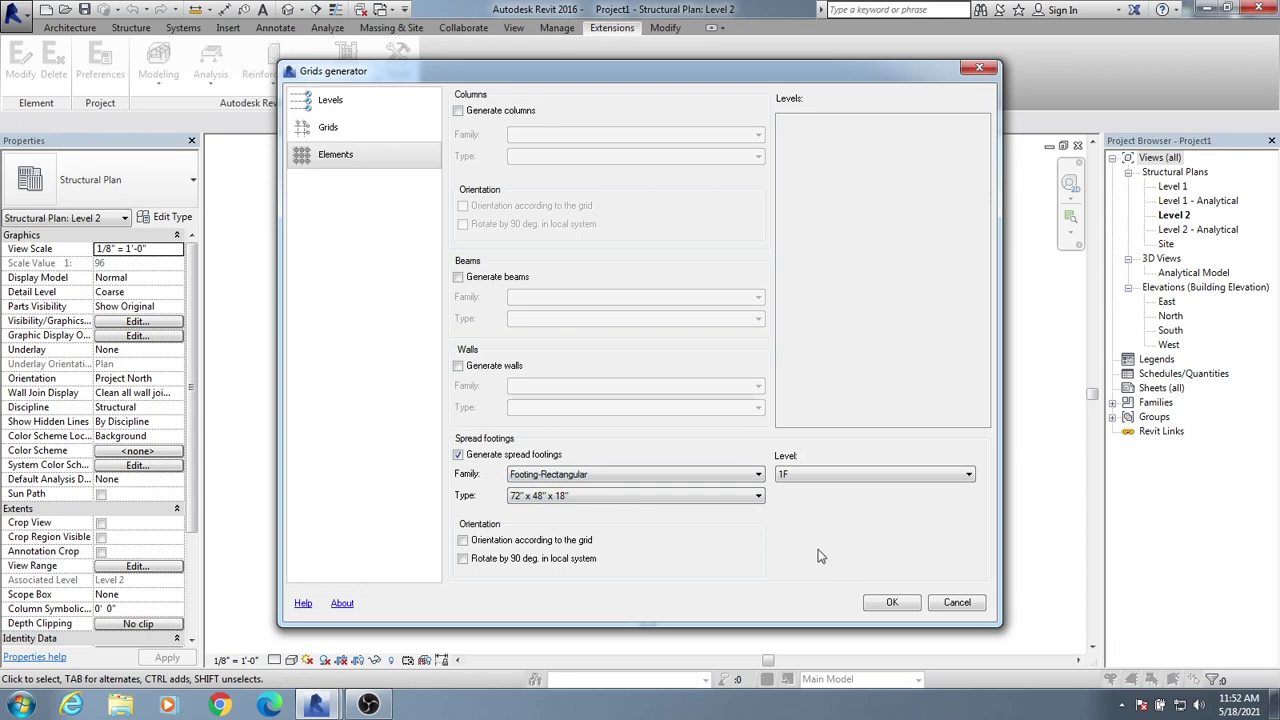
{"action": "left_click", "coordinate": [460, 455]}
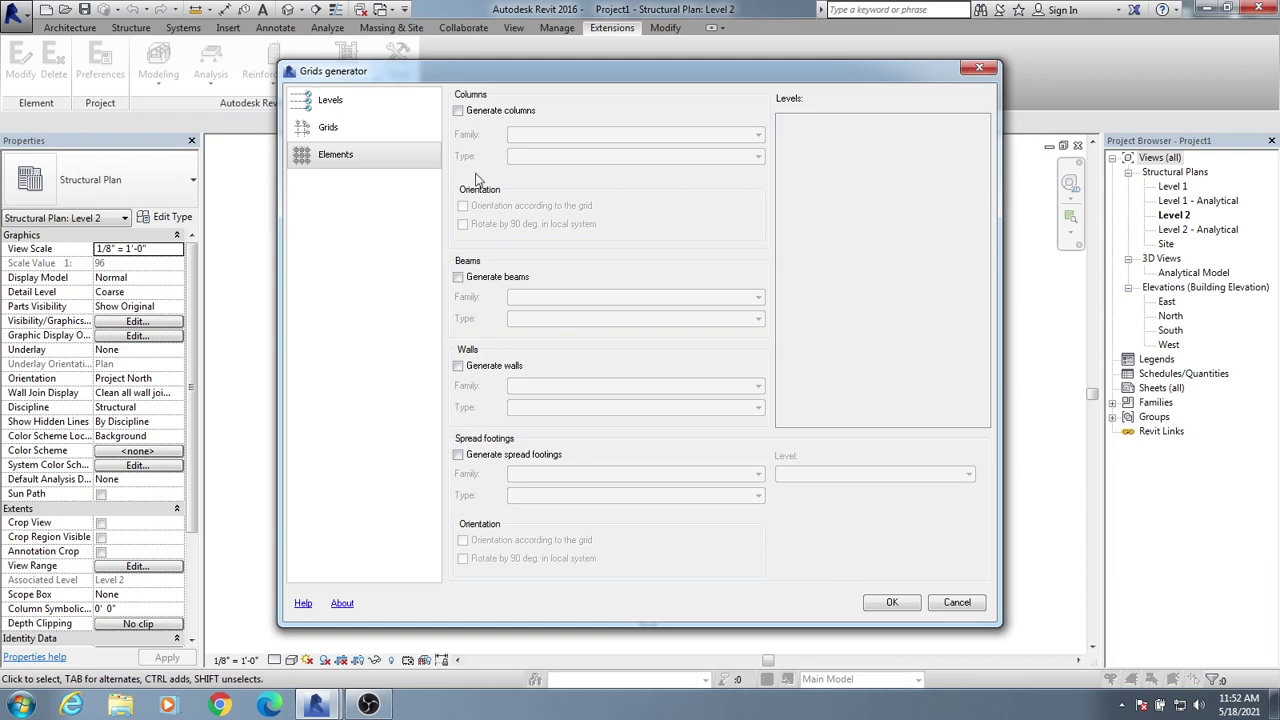
{"action": "left_click", "coordinate": [335, 130]}
{"action": "left_click", "coordinate": [334, 110]}
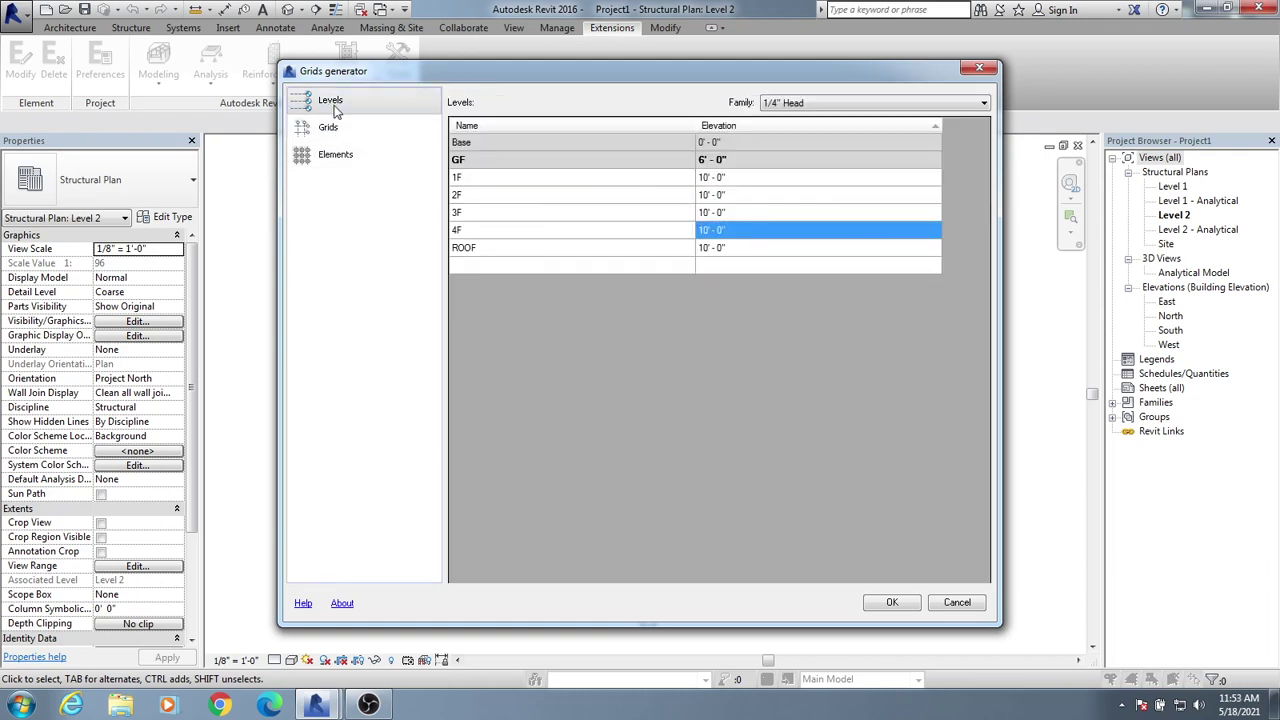
Generate the levels and grid, then centre the new grid in the GF plan.
{"action": "left_click", "coordinate": [893, 604]}
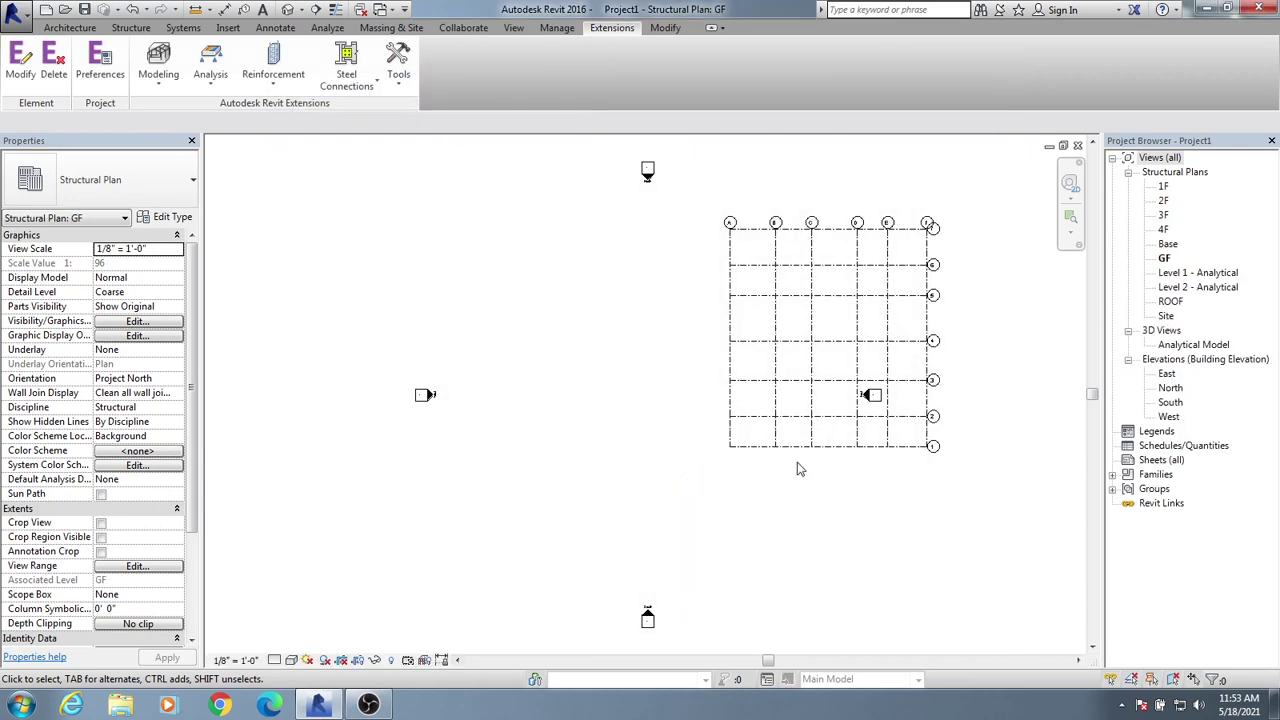
{"action": "middle_click_drag", "start_coordinate": [798, 469], "coordinate": [666, 491]}
{"action": "middle_click_drag", "start_coordinate": [623, 423], "coordinate": [704, 410]}
{"action": "middle_click_drag", "start_coordinate": [562, 508], "coordinate": [596, 465]}
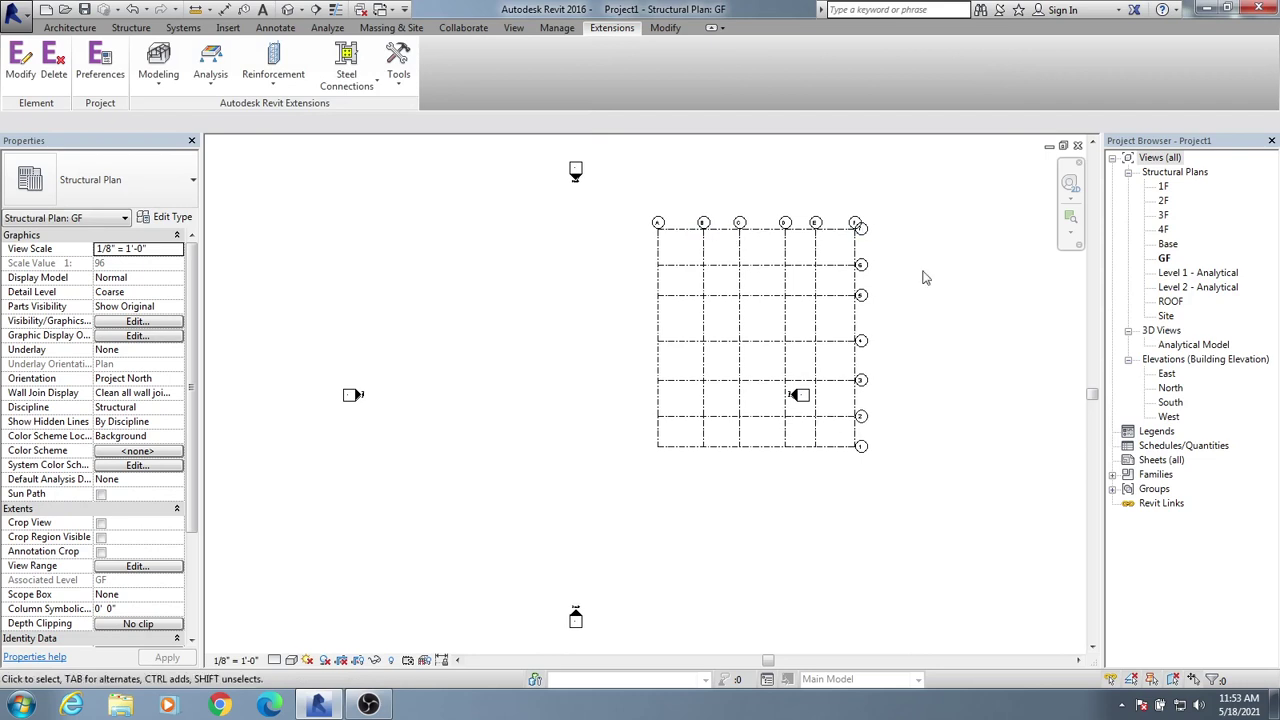
Crossing-select the grid lines and check the Filter dialog with Views unticked, then cancel.
{"action": "left_click_drag", "start_coordinate": [930, 183], "coordinate": [742, 455]}
{"action": "left_click_drag", "start_coordinate": [590, 459], "coordinate": [612, 482]}
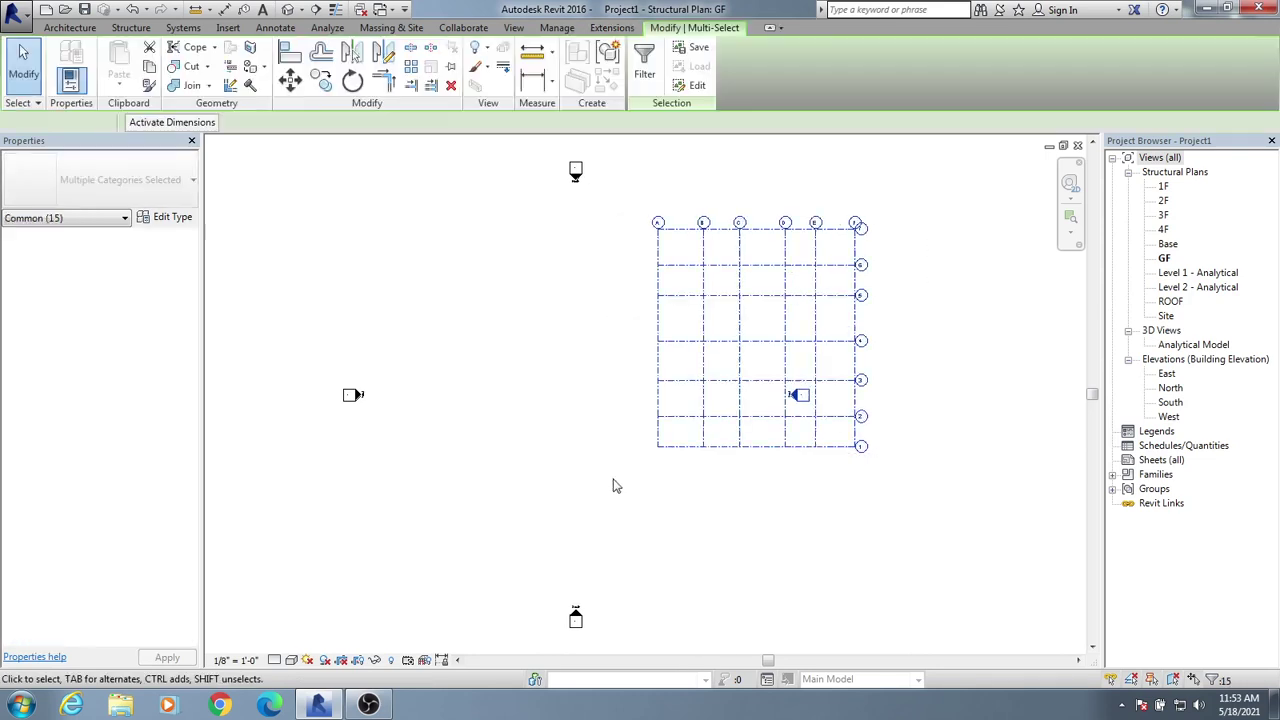
{"action": "left_click", "coordinate": [645, 66]}
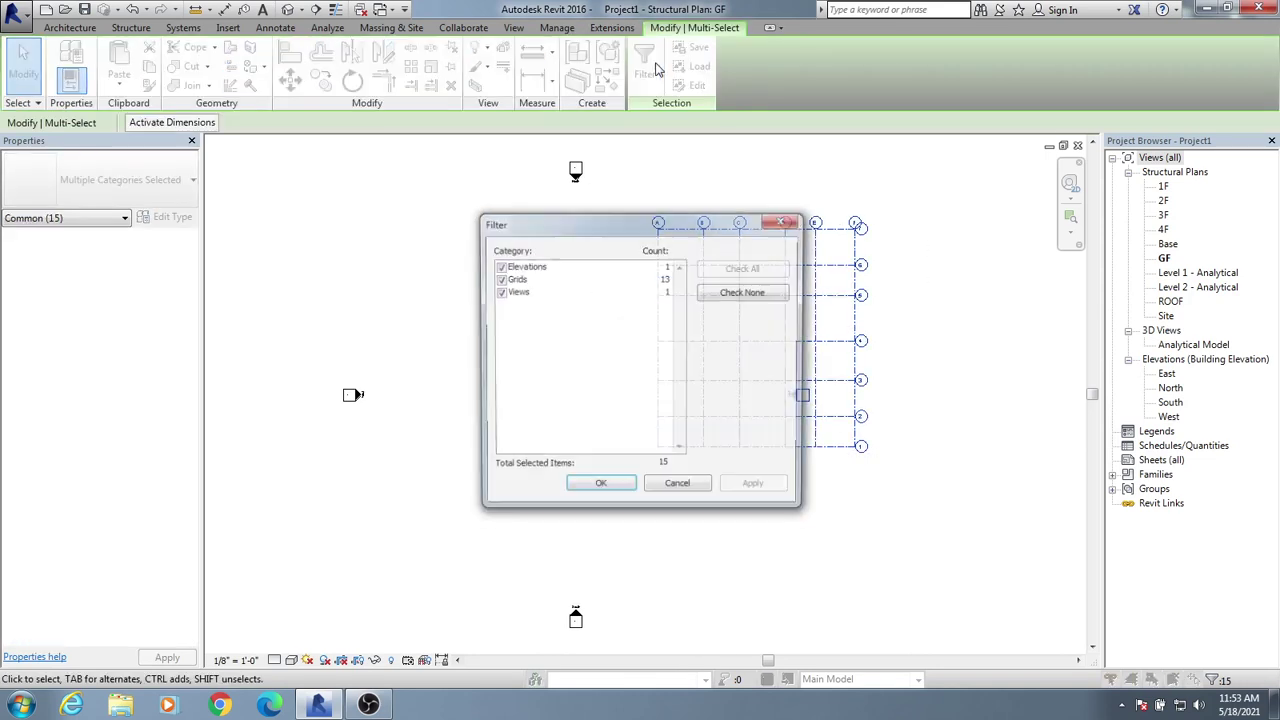
{"action": "left_click", "coordinate": [499, 292]}
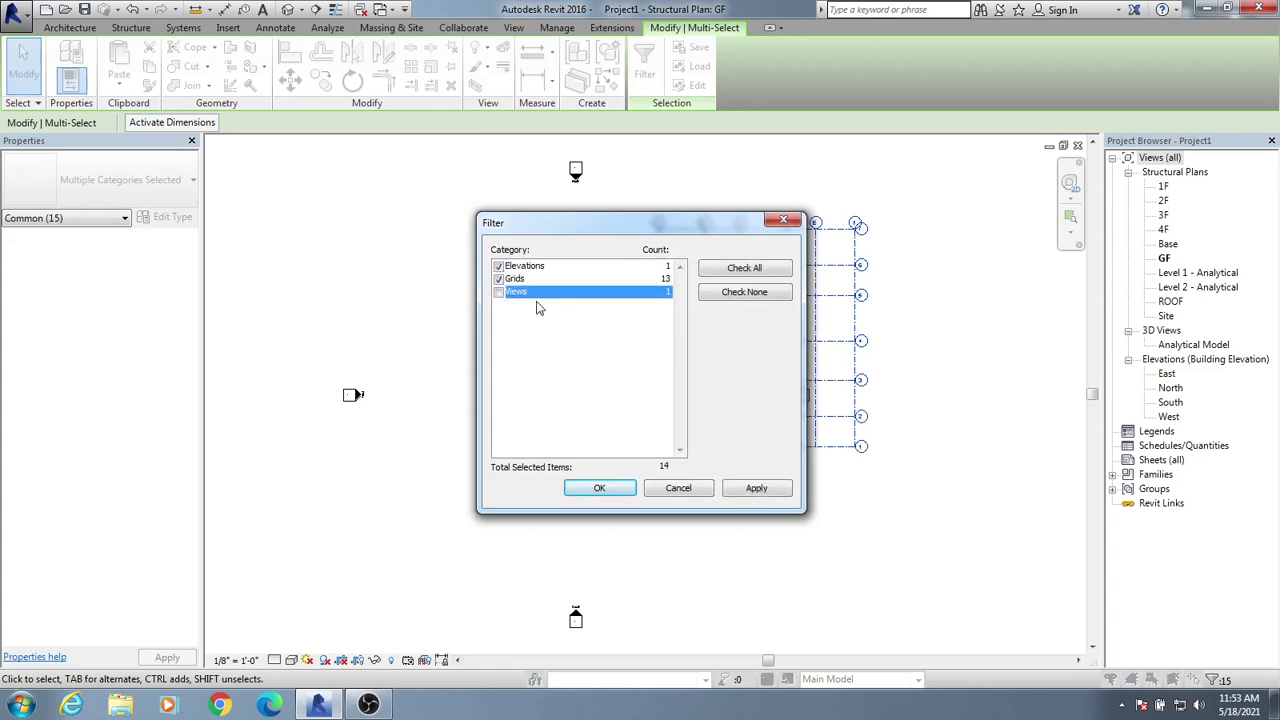
{"action": "left_click", "coordinate": [694, 494]}
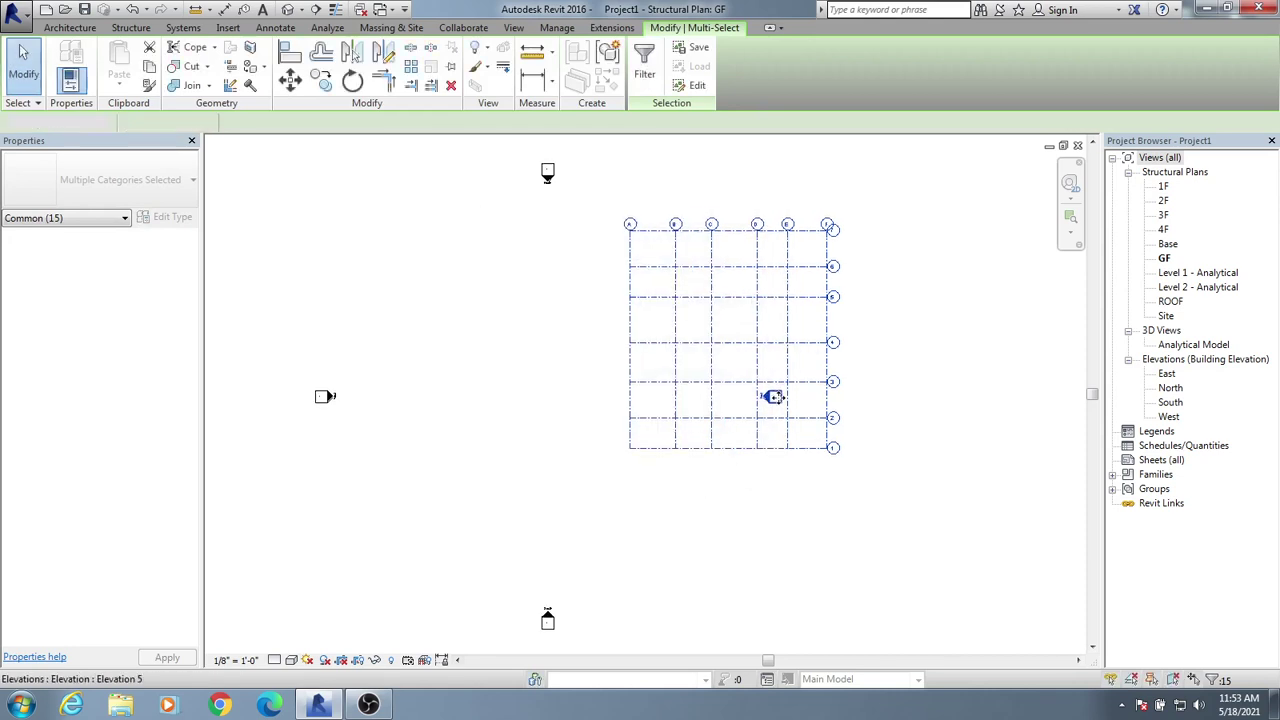
Move the elevation marker from inside the grid out to its right side.
{"action": "left_click", "coordinate": [735, 567]}
{"action": "left_click", "coordinate": [773, 396]}
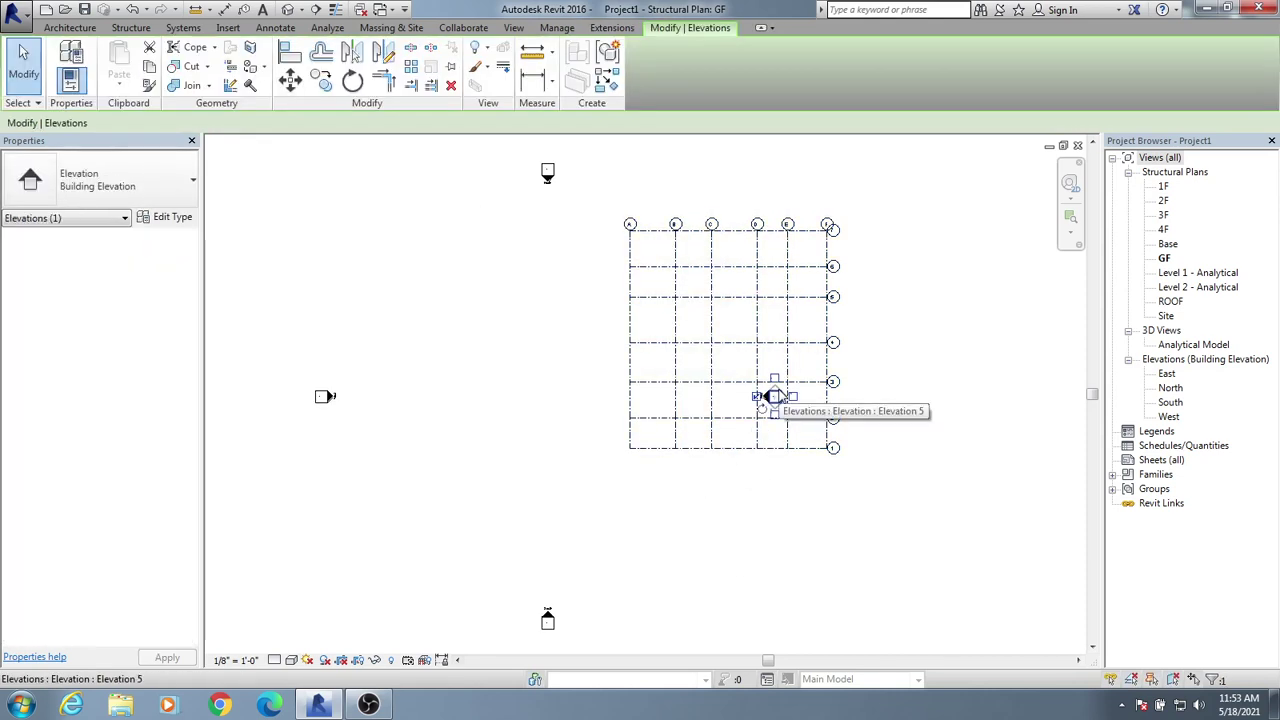
{"action": "scroll", "coordinate": [775, 397], "scroll_direction": "up", "scroll_amount": 1}
{"action": "scroll", "coordinate": [775, 397], "scroll_direction": "up", "scroll_amount": 1}
{"action": "mouse_move", "coordinate": [775, 397]}
{"action": "left_mouse_down"}
{"action": "mouse_move", "coordinate": [857, 394]}
{"action": "mouse_move", "coordinate": [886, 326]}
{"action": "mouse_move", "coordinate": [1005, 292]}
{"action": "left_mouse_up"}
{"action": "scroll", "coordinate": [1000, 292], "scroll_direction": "down", "scroll_amount": 2}
{"action": "middle_click_drag", "start_coordinate": [1050, 400], "coordinate": [765, 460]}
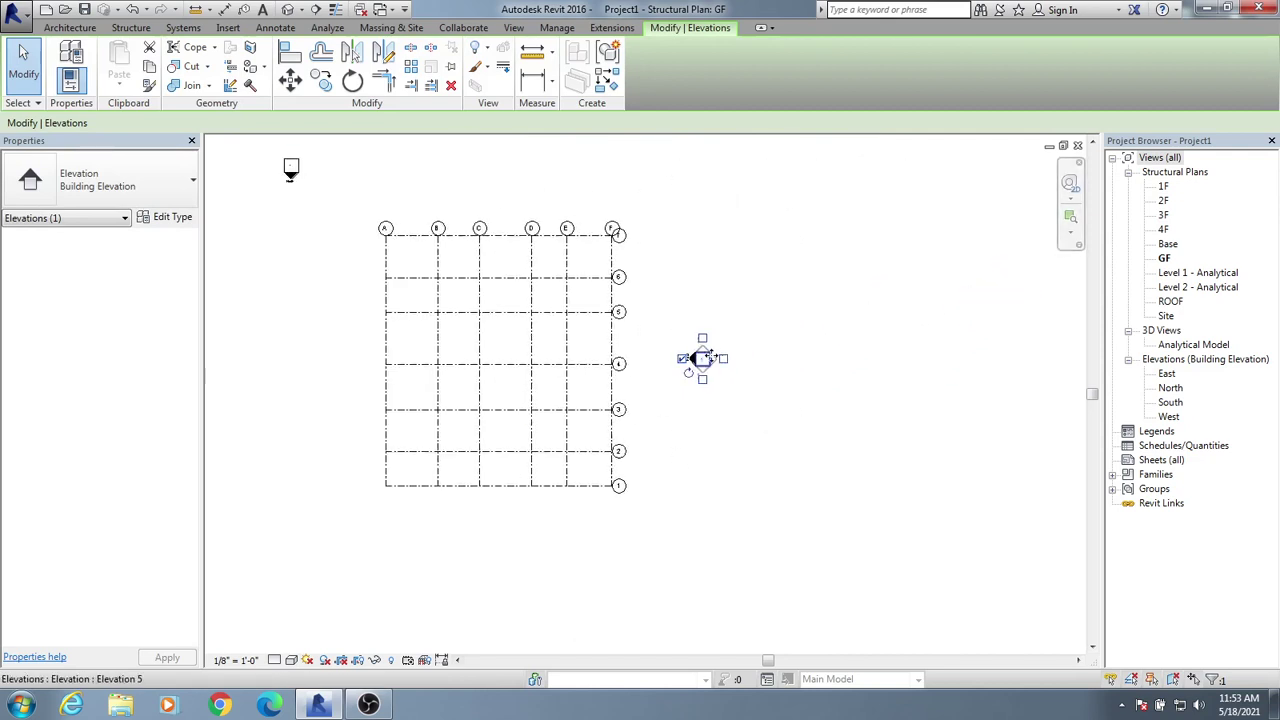
{"action": "left_click_drag", "start_coordinate": [713, 356], "coordinate": [742, 358]}
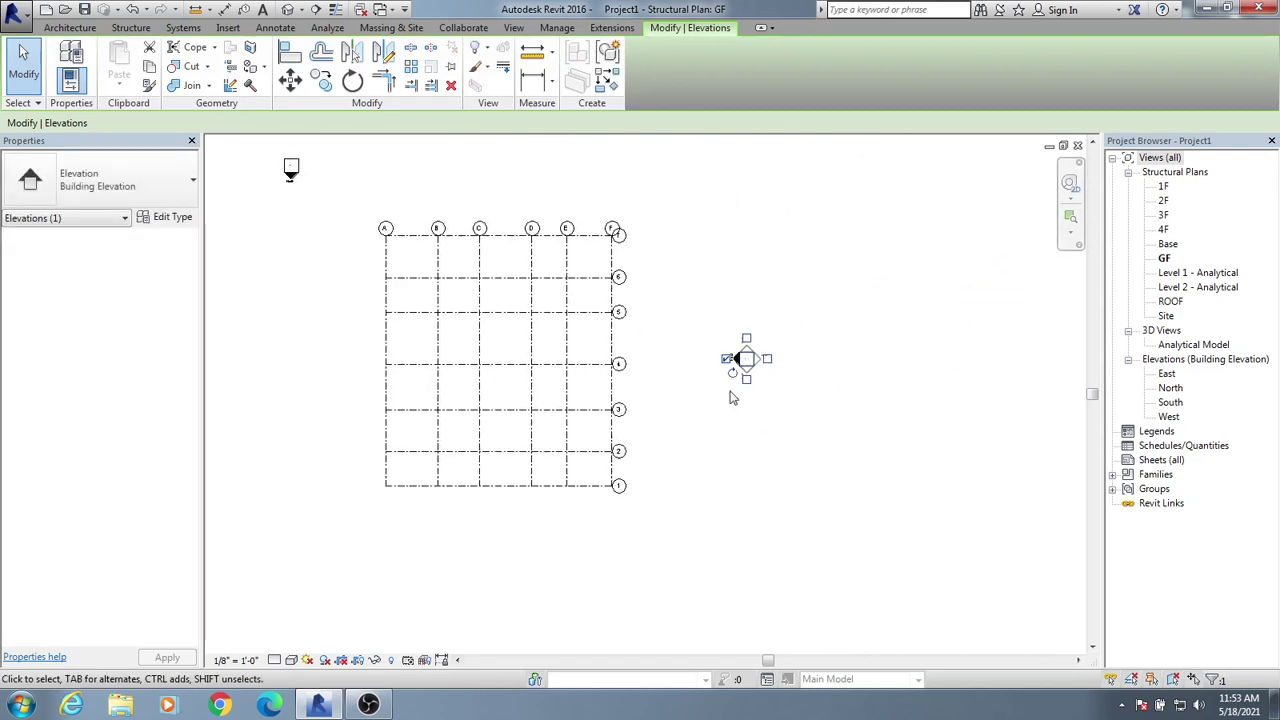
{"action": "scroll", "coordinate": [734, 394], "scroll_direction": "down", "scroll_amount": 1}
{"action": "middle_click_drag", "start_coordinate": [711, 425], "coordinate": [765, 449]}
Place the top, left and bottom elevation markers centred just outside the grid.
{"action": "left_click", "coordinate": [447, 252], "text": "ctrl"}
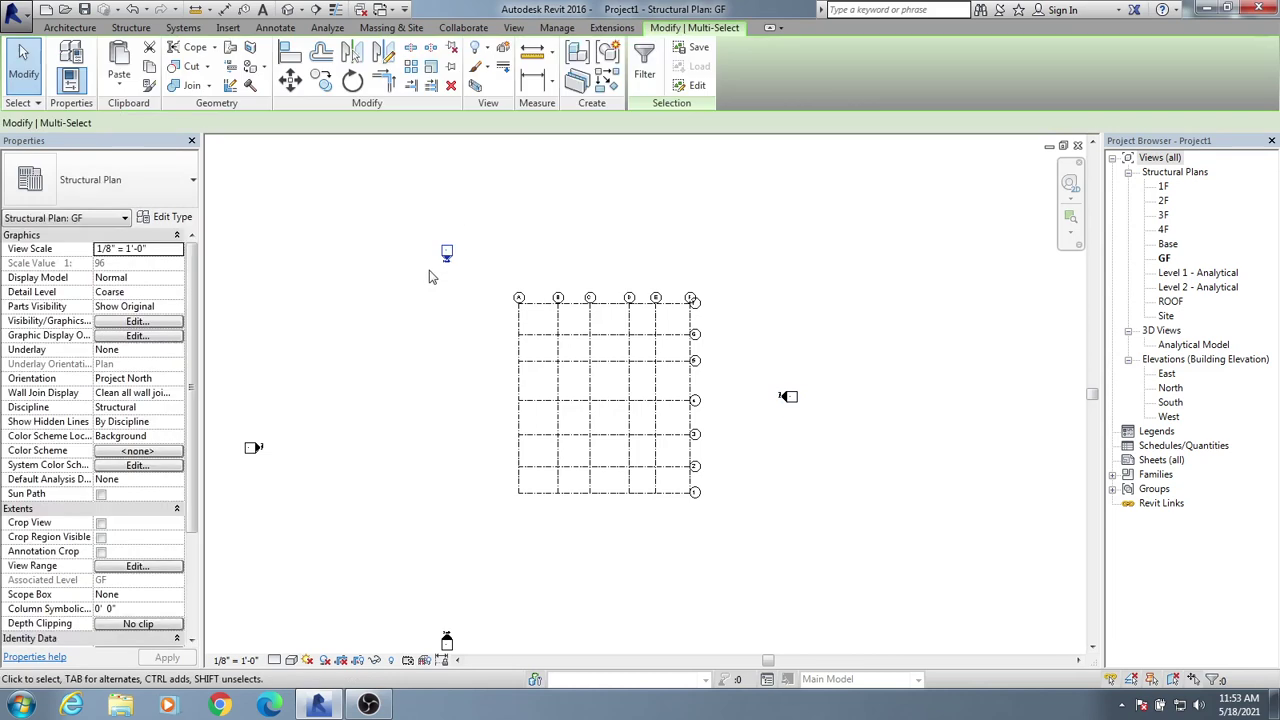
{"action": "mouse_move", "coordinate": [447, 252]}
{"action": "left_mouse_down"}
{"action": "mouse_move", "coordinate": [608, 240]}
{"action": "mouse_move", "coordinate": [601, 217]}
{"action": "left_mouse_up"}
{"action": "mouse_move", "coordinate": [290, 416]}
{"action": "left_mouse_down"}
{"action": "mouse_move", "coordinate": [234, 477]}
{"action": "mouse_move", "coordinate": [374, 392]}
{"action": "left_mouse_up"}
{"action": "middle_click_drag", "start_coordinate": [461, 597], "coordinate": [457, 537]}
{"action": "left_click_drag", "start_coordinate": [557, 531], "coordinate": [400, 620]}
{"action": "mouse_move", "coordinate": [442, 583]}
{"action": "left_mouse_down"}
{"action": "mouse_move", "coordinate": [606, 534]}
{"action": "mouse_move", "coordinate": [607, 518]}
{"action": "left_mouse_up"}
{"action": "middle_click_drag", "start_coordinate": [735, 289], "coordinate": [731, 338]}
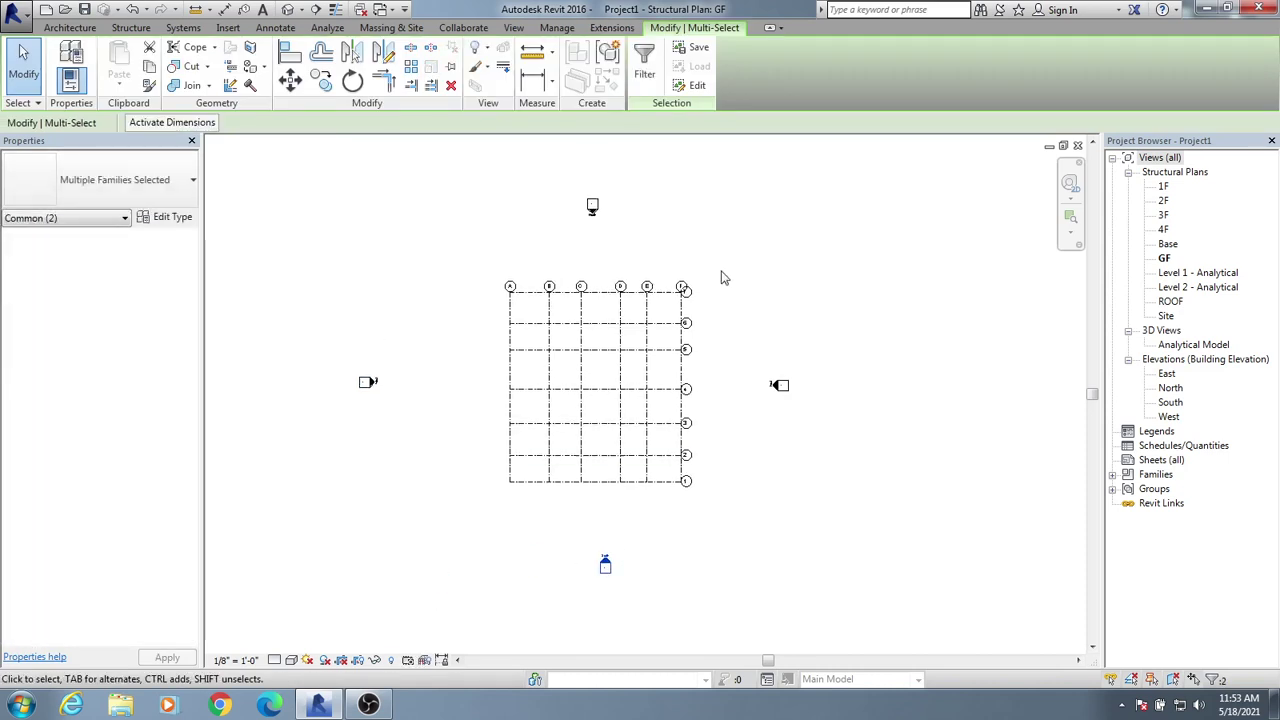
{"action": "scroll", "coordinate": [724, 278], "scroll_direction": "up", "scroll_amount": 5}
{"action": "scroll", "coordinate": [490, 340], "scroll_direction": "down", "scroll_amount": 2}
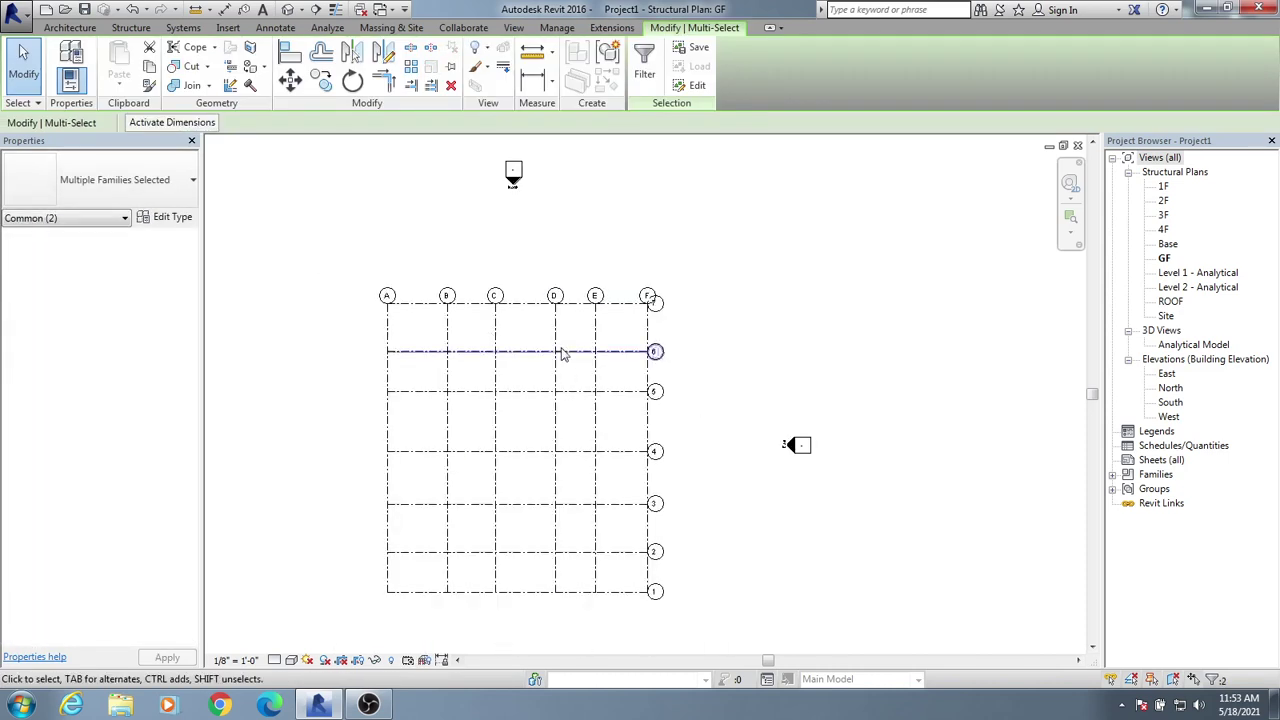
Open the 2F, 3F, 4F and Base structural plans in turn, then 1F, framing the grid's top.
{"action": "double_click", "coordinate": [1163, 200]}
{"action": "double_click", "coordinate": [1164, 215]}
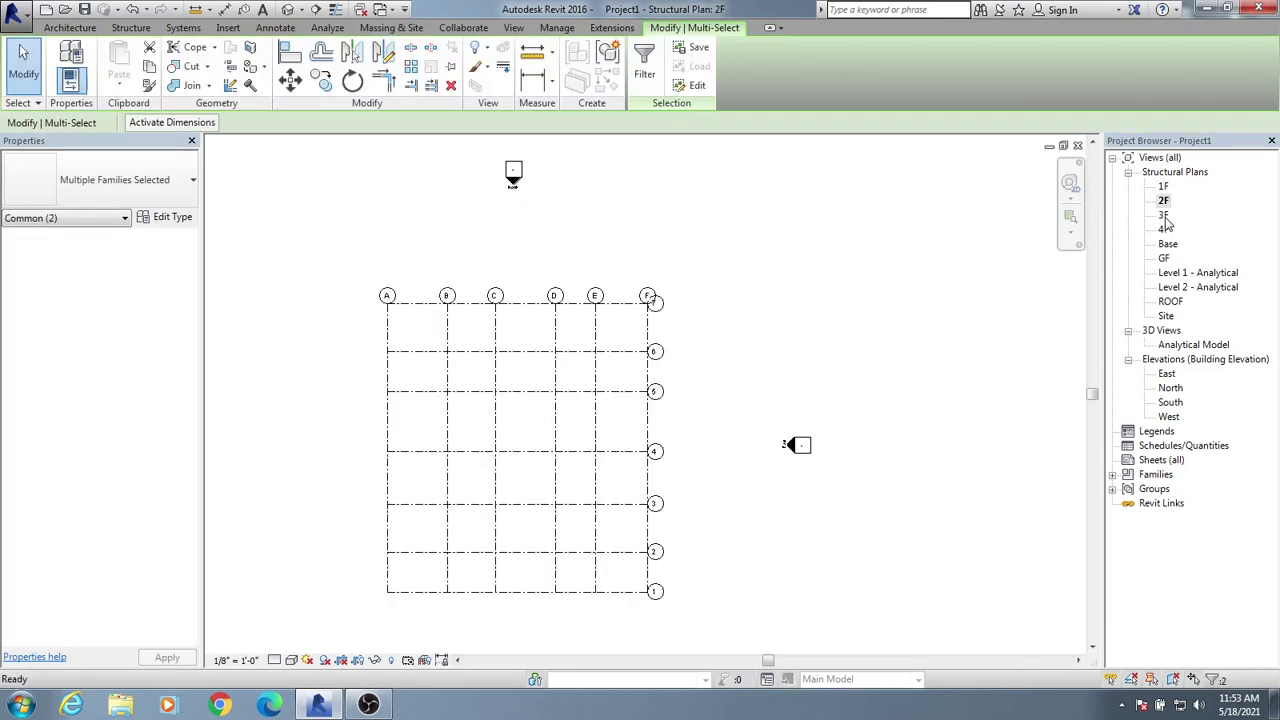
{"action": "double_click", "coordinate": [1164, 229]}
{"action": "double_click", "coordinate": [1164, 215]}
{"action": "double_click", "coordinate": [1164, 229]}
{"action": "double_click", "coordinate": [1167, 244]}
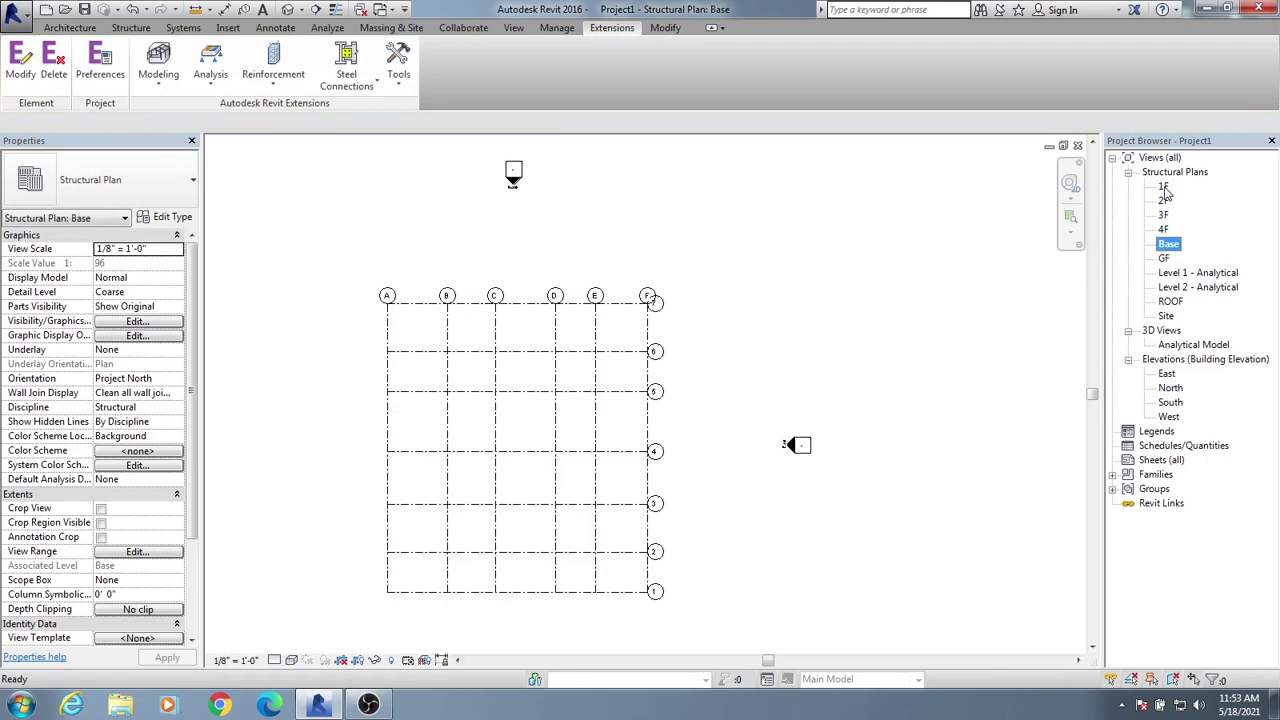
{"action": "double_click", "coordinate": [1163, 186]}
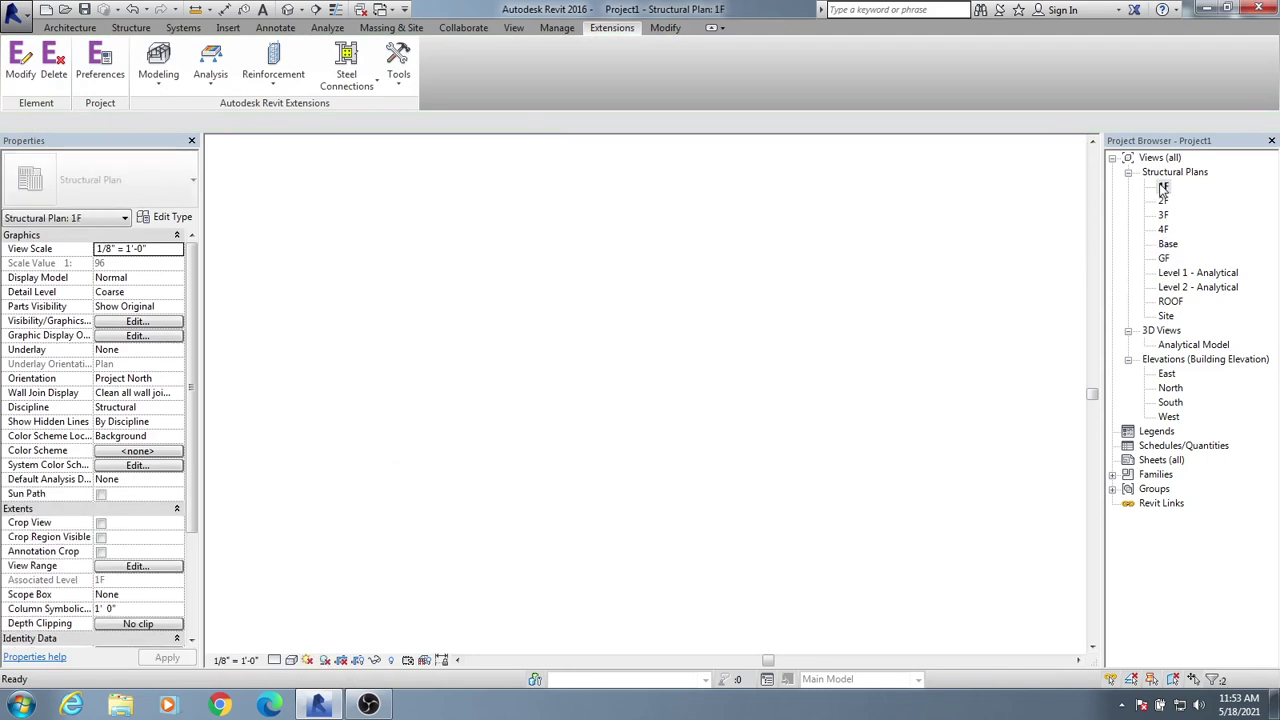
{"action": "scroll", "coordinate": [617, 286], "scroll_direction": "up", "scroll_amount": 2}
{"action": "middle_click_drag", "start_coordinate": [617, 286], "coordinate": [693, 278]}
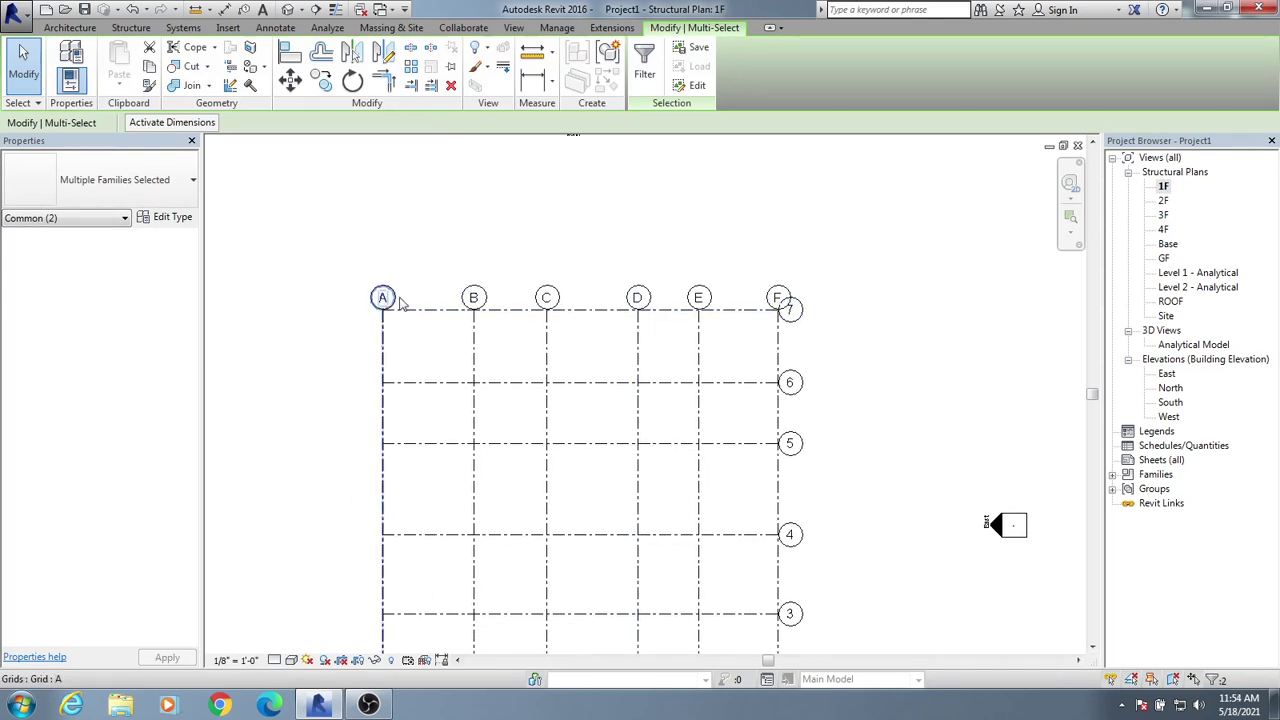
Drag grid A's top end upward so the lettered bubbles sit higher.
{"action": "left_click", "coordinate": [398, 304]}
{"action": "middle_click_drag", "start_coordinate": [418, 350], "coordinate": [427, 541]}
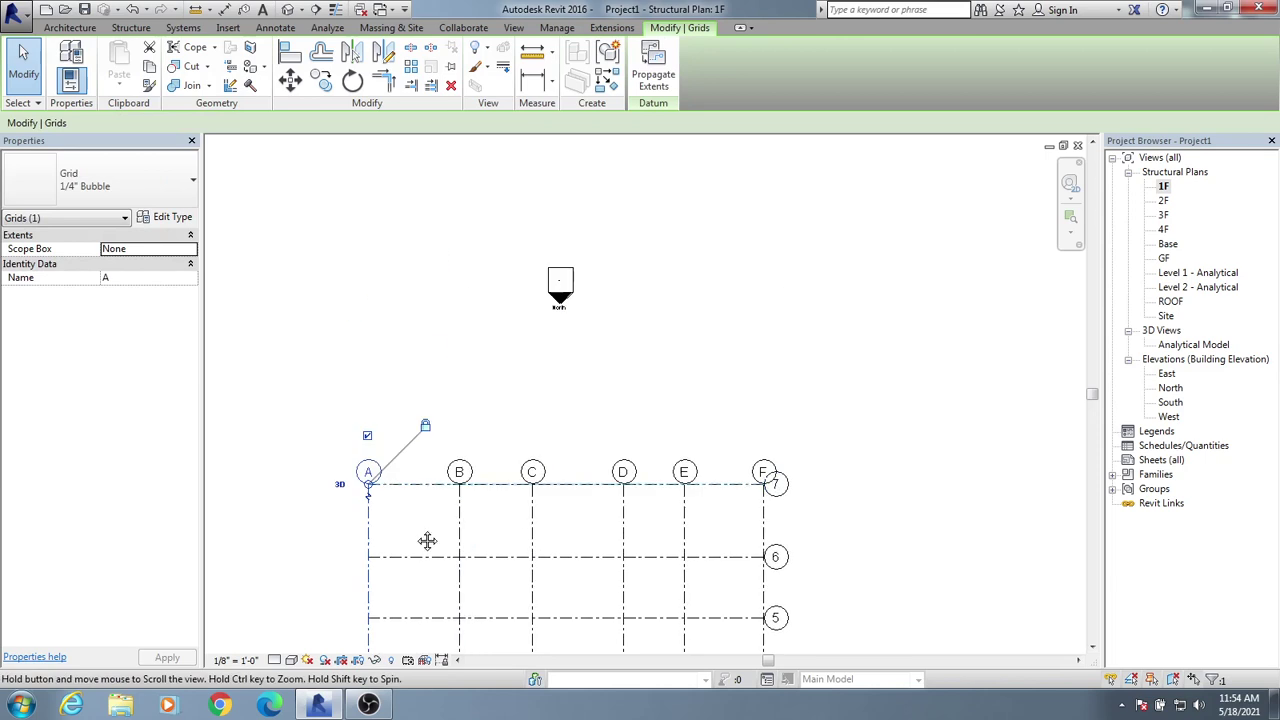
{"action": "left_click_drag", "start_coordinate": [368, 487], "coordinate": [368, 410]}
{"action": "left_click", "coordinate": [904, 424]}
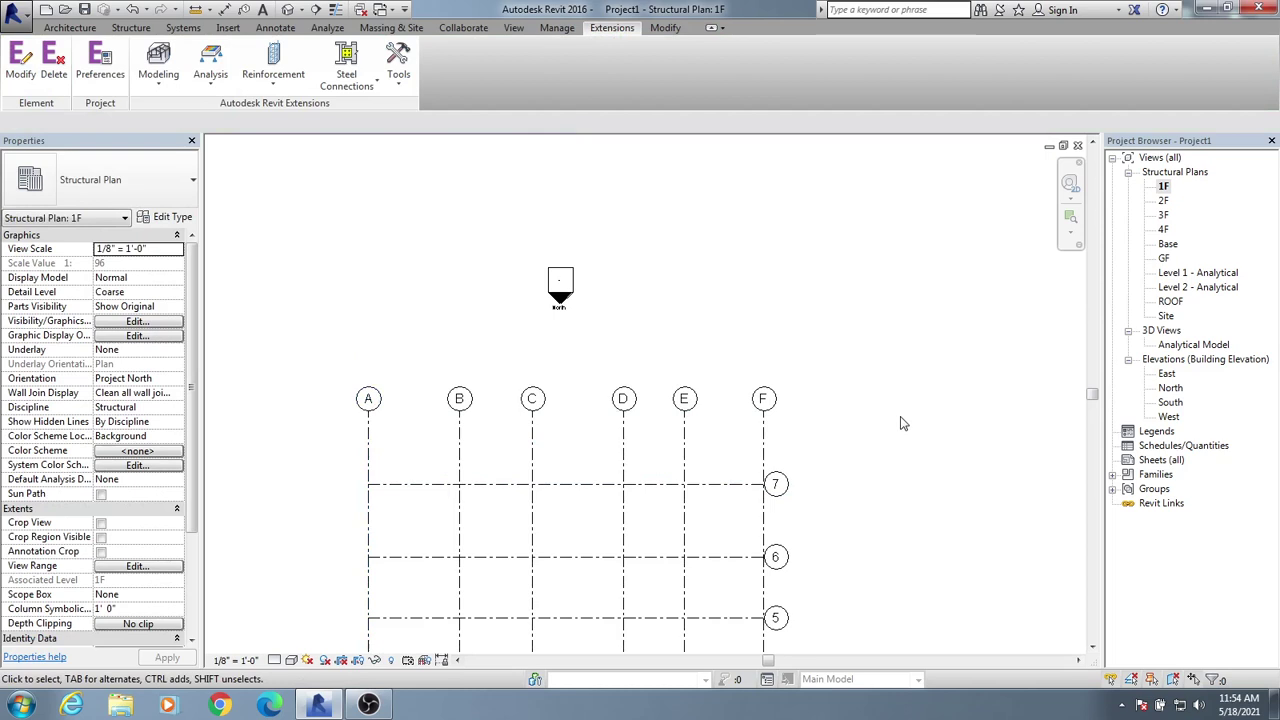
Drag grid 7's right end outward to push the numbered bubbles further right.
{"action": "scroll", "coordinate": [590, 412], "scroll_direction": "down", "scroll_amount": 3}
{"action": "left_click", "coordinate": [766, 370]}
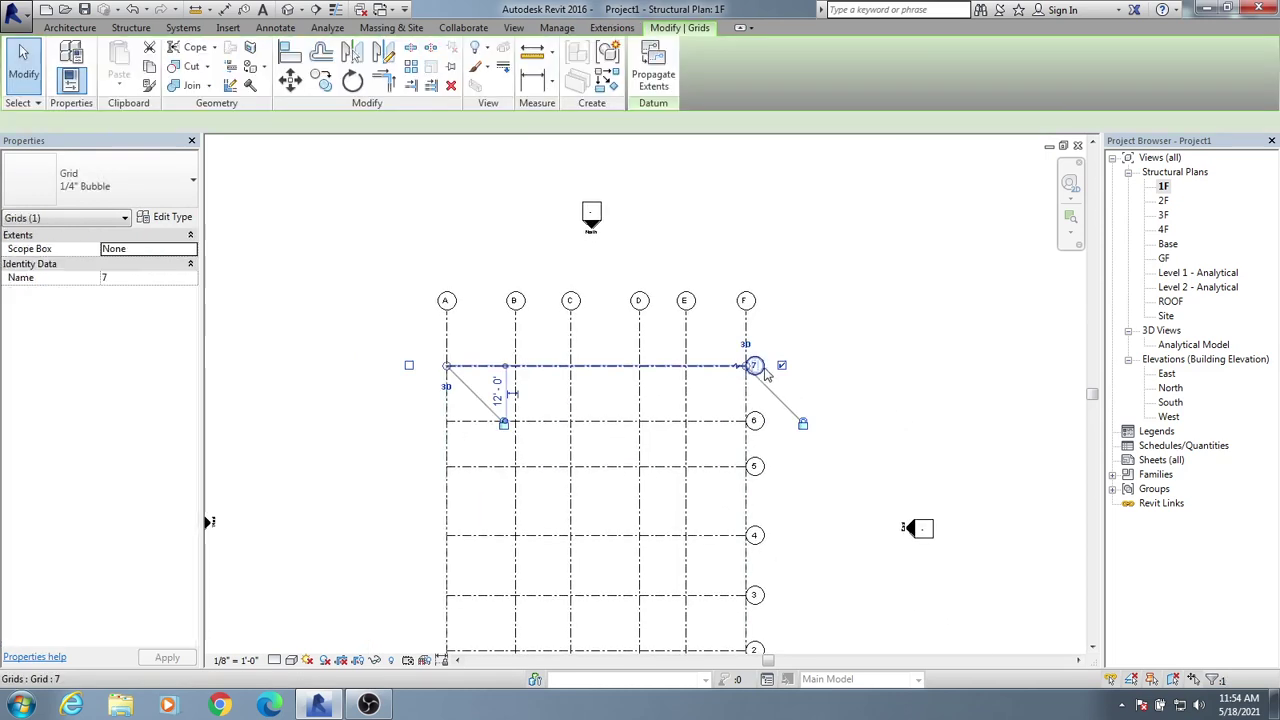
{"action": "left_click_drag", "start_coordinate": [746, 366], "coordinate": [812, 366]}
{"action": "middle_click_drag", "start_coordinate": [796, 406], "coordinate": [808, 356]}
{"action": "left_click", "coordinate": [955, 376]}
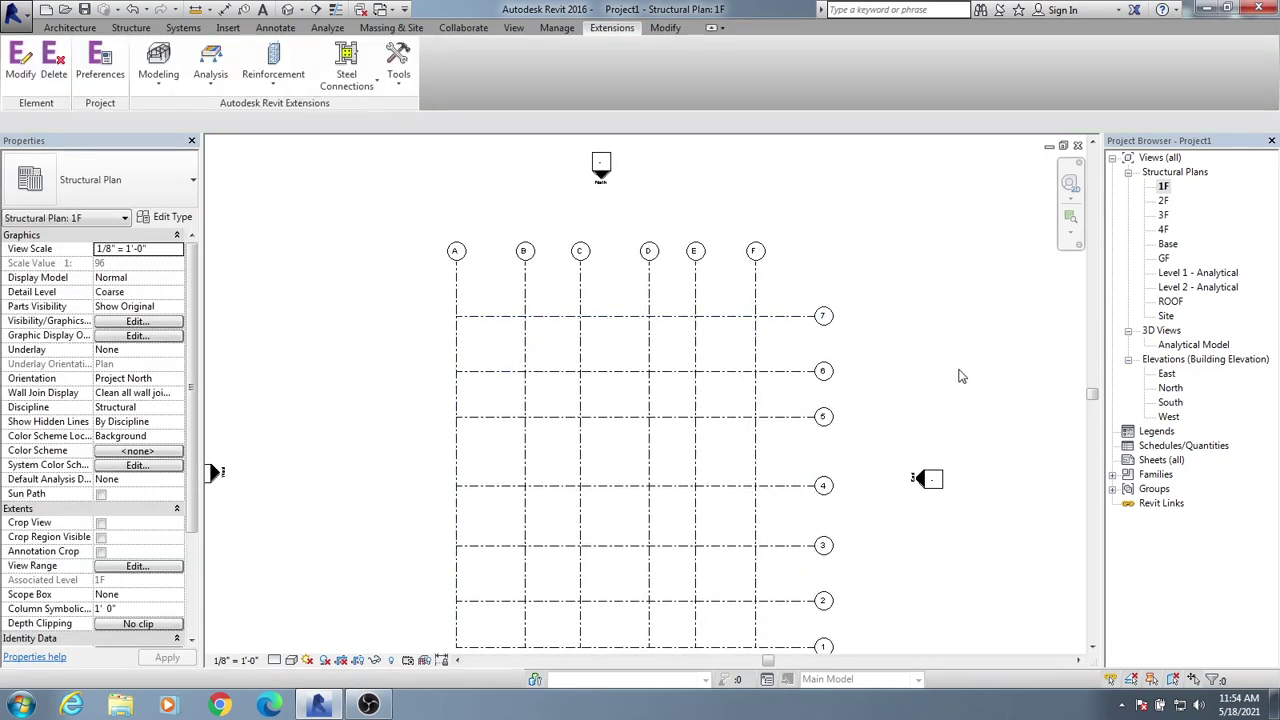
Extend the numbered grid lines further left past axis A.
{"action": "middle_click_drag", "start_coordinate": [512, 343], "coordinate": [506, 303]}
{"action": "left_click", "coordinate": [490, 277]}
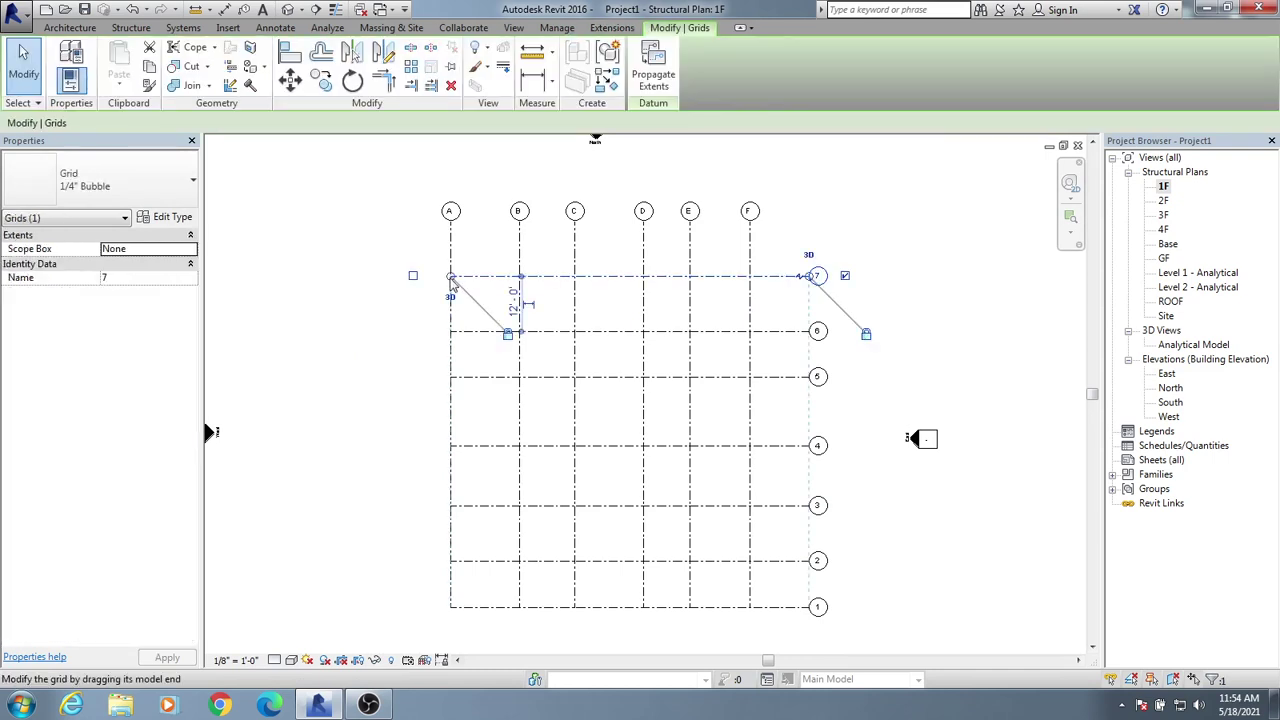
{"action": "left_click_drag", "start_coordinate": [450, 276], "coordinate": [372, 276]}
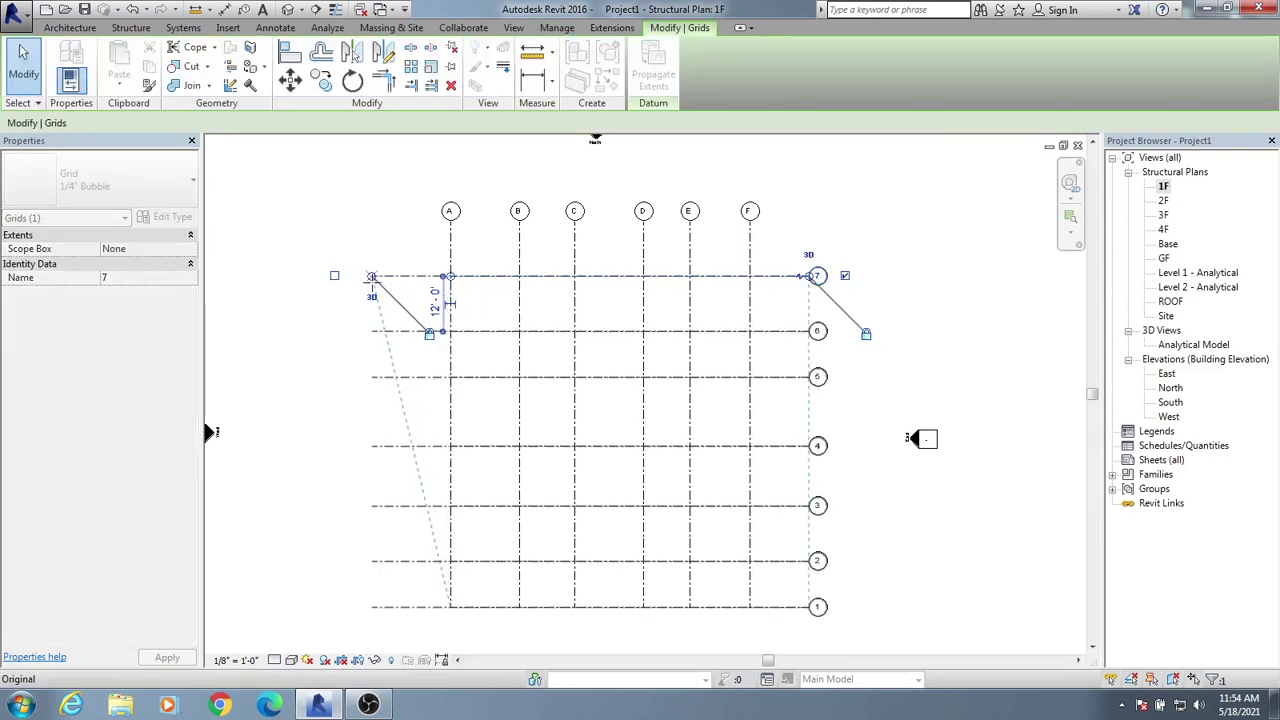
{"action": "middle_click_drag", "start_coordinate": [546, 490], "coordinate": [540, 334]}
{"action": "left_click", "coordinate": [547, 483]}
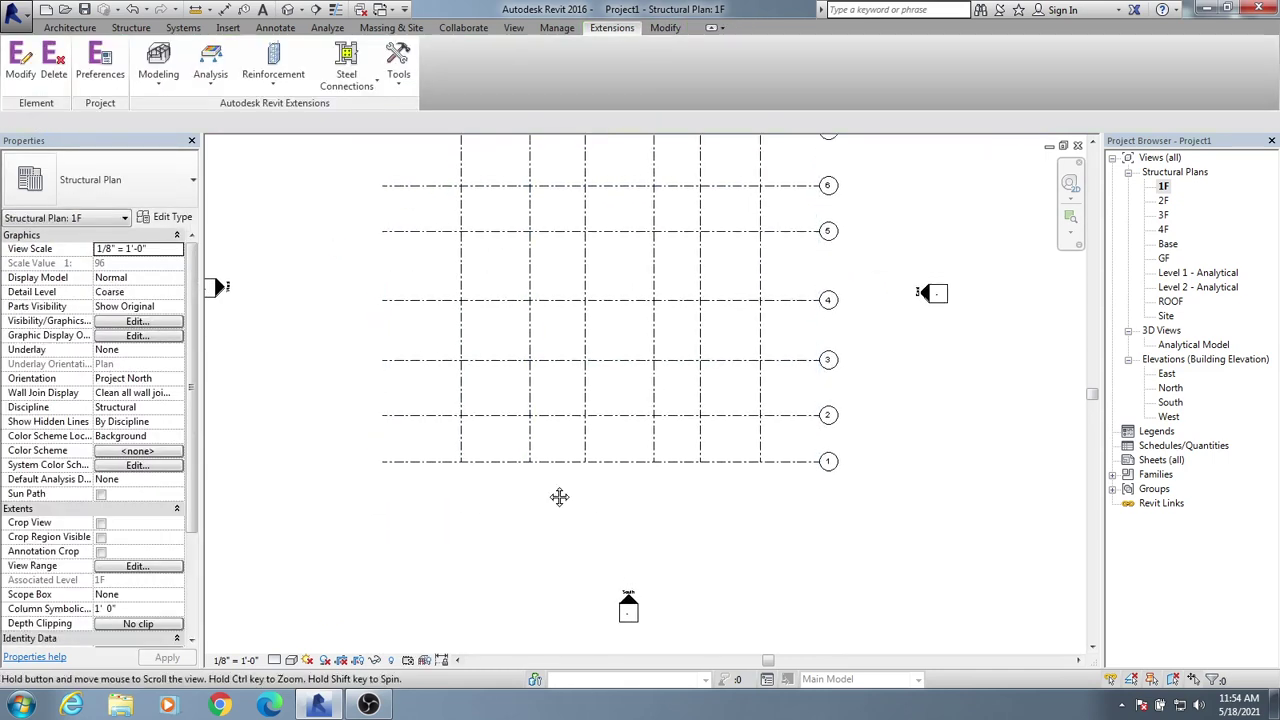
Extend the lettered grid lines further down below axis 1.
{"action": "left_click", "coordinate": [461, 450]}
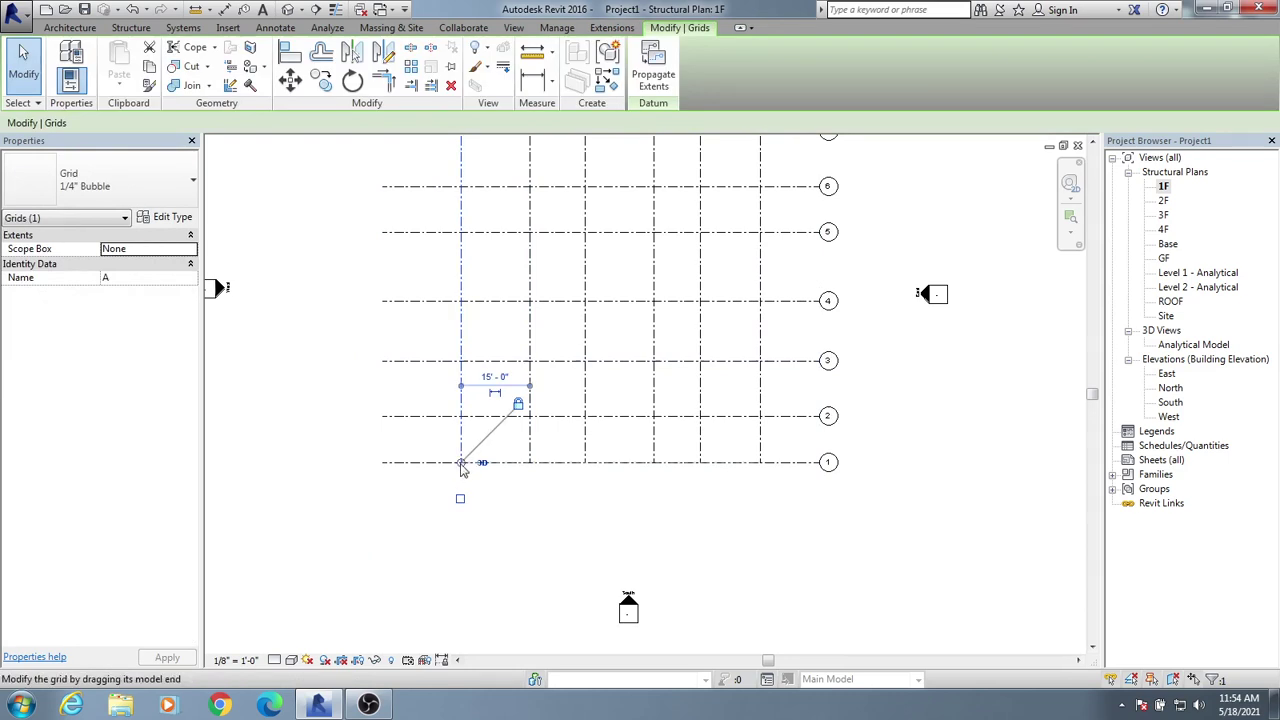
{"action": "left_click_drag", "start_coordinate": [461, 463], "coordinate": [461, 520]}
{"action": "left_click", "coordinate": [850, 532]}
{"action": "scroll", "coordinate": [852, 534], "scroll_direction": "down", "scroll_amount": 1}
{"action": "scroll", "coordinate": [850, 532], "scroll_direction": "down", "scroll_amount": 1}
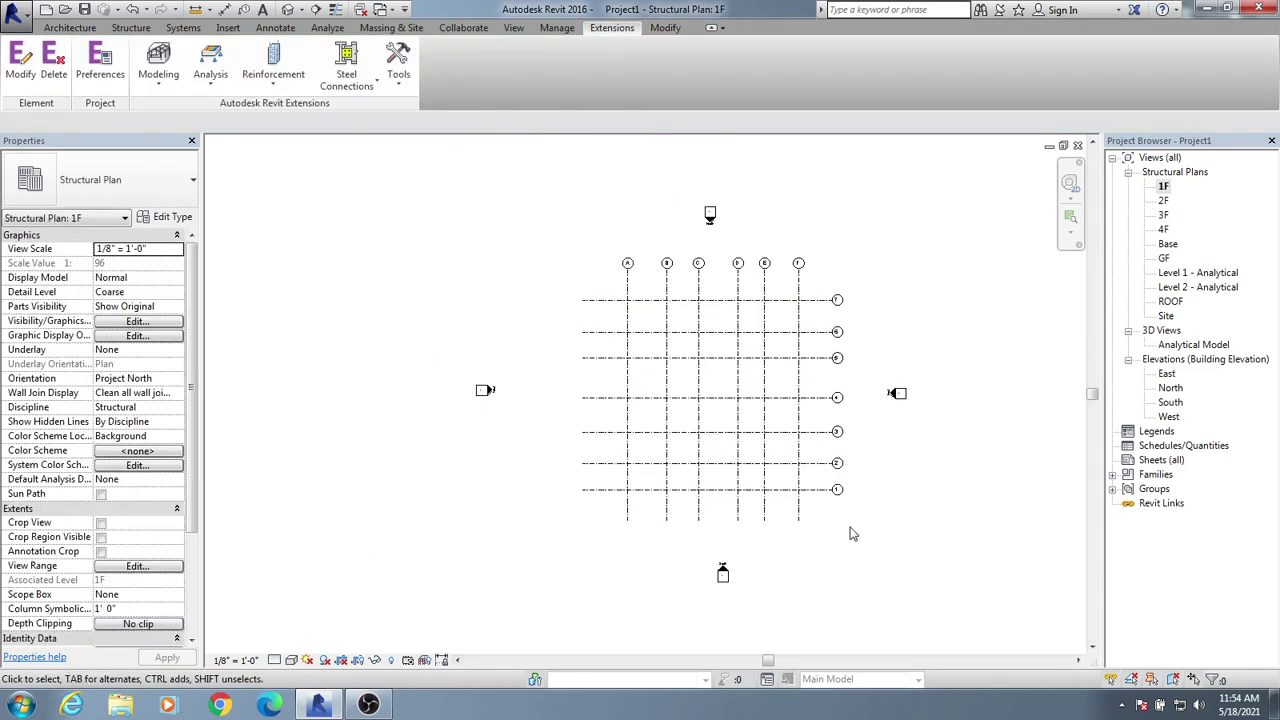
{"action": "middle_click_drag", "start_coordinate": [849, 531], "coordinate": [808, 537]}
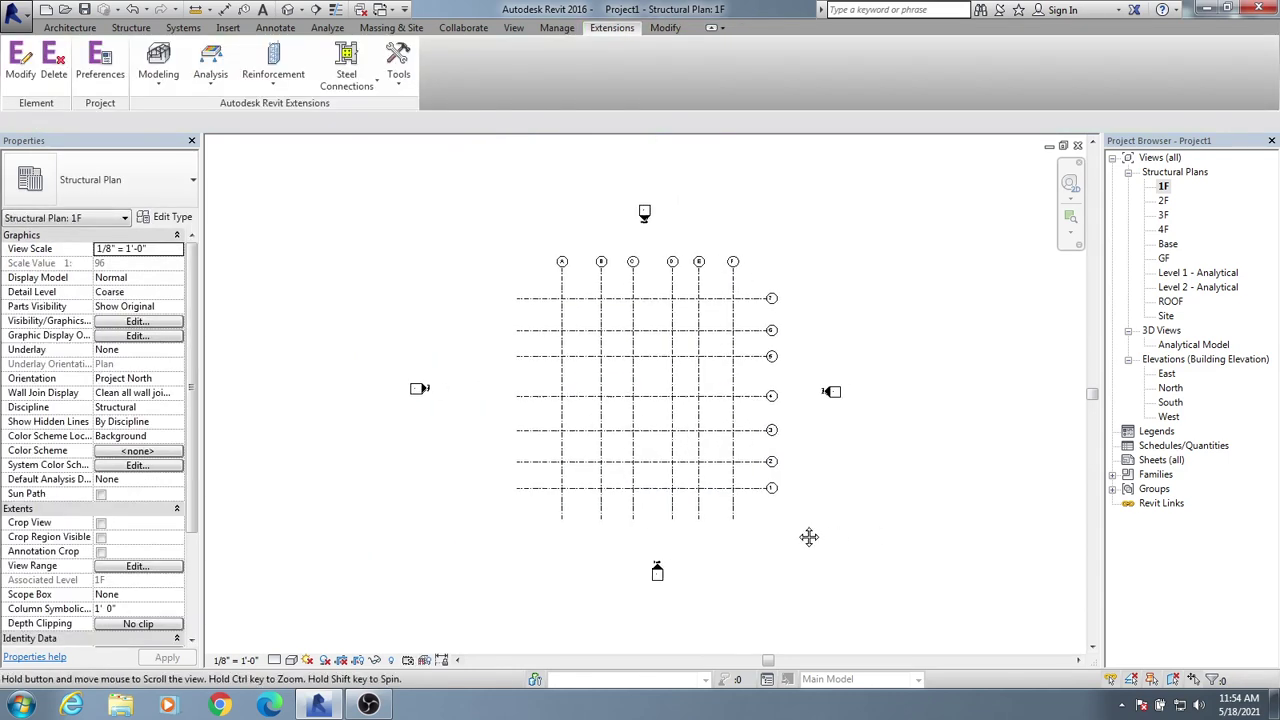
{"action": "double_click", "coordinate": [1163, 200]}
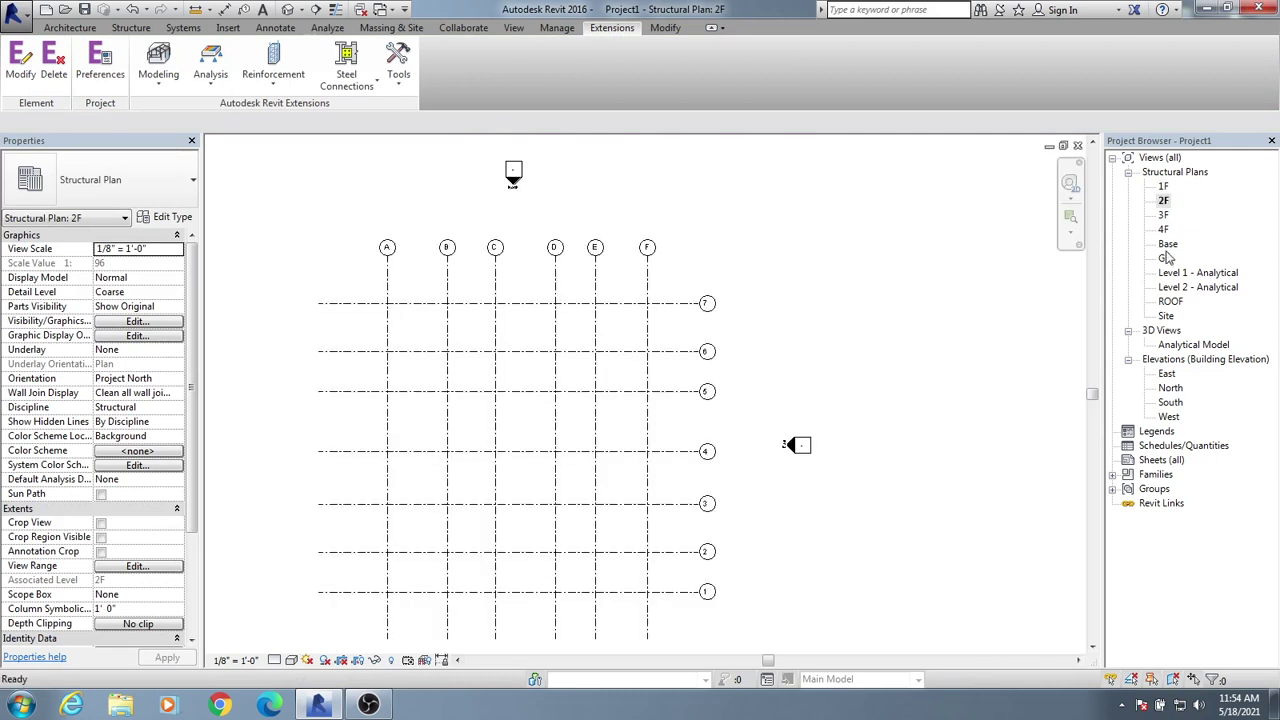
{"action": "double_click", "coordinate": [1166, 244]}
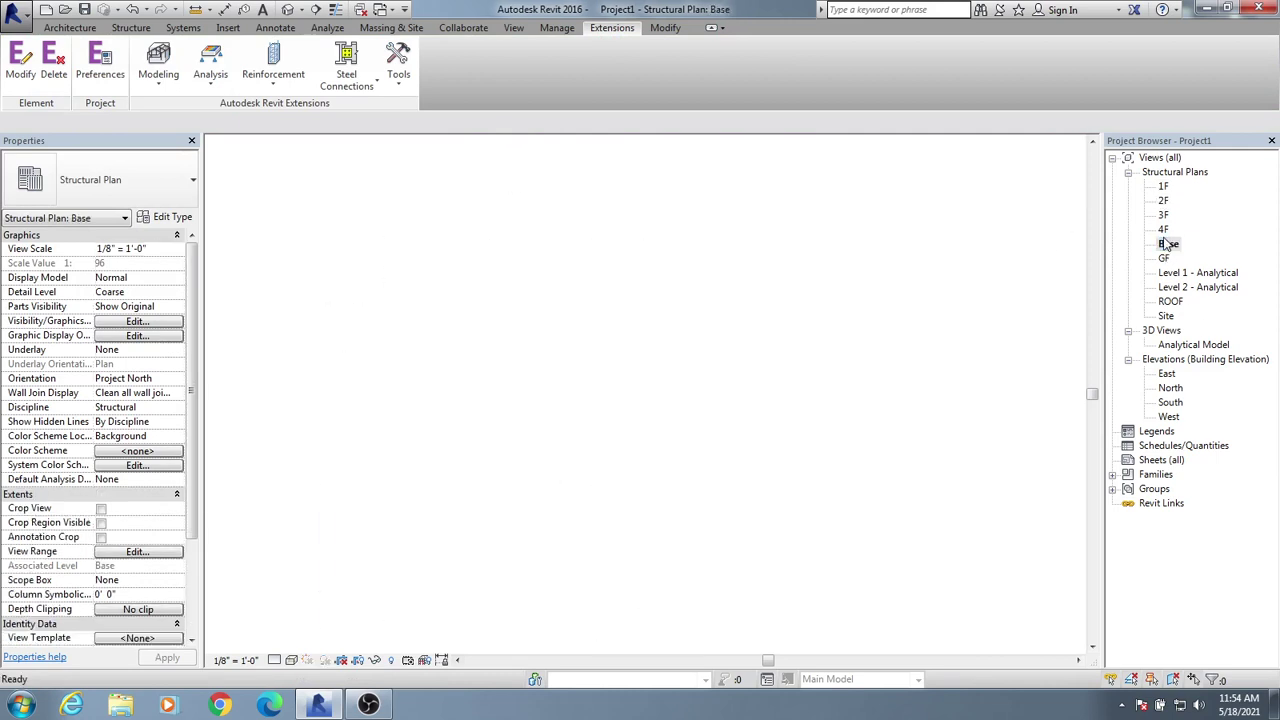
{"action": "double_click", "coordinate": [1164, 187]}
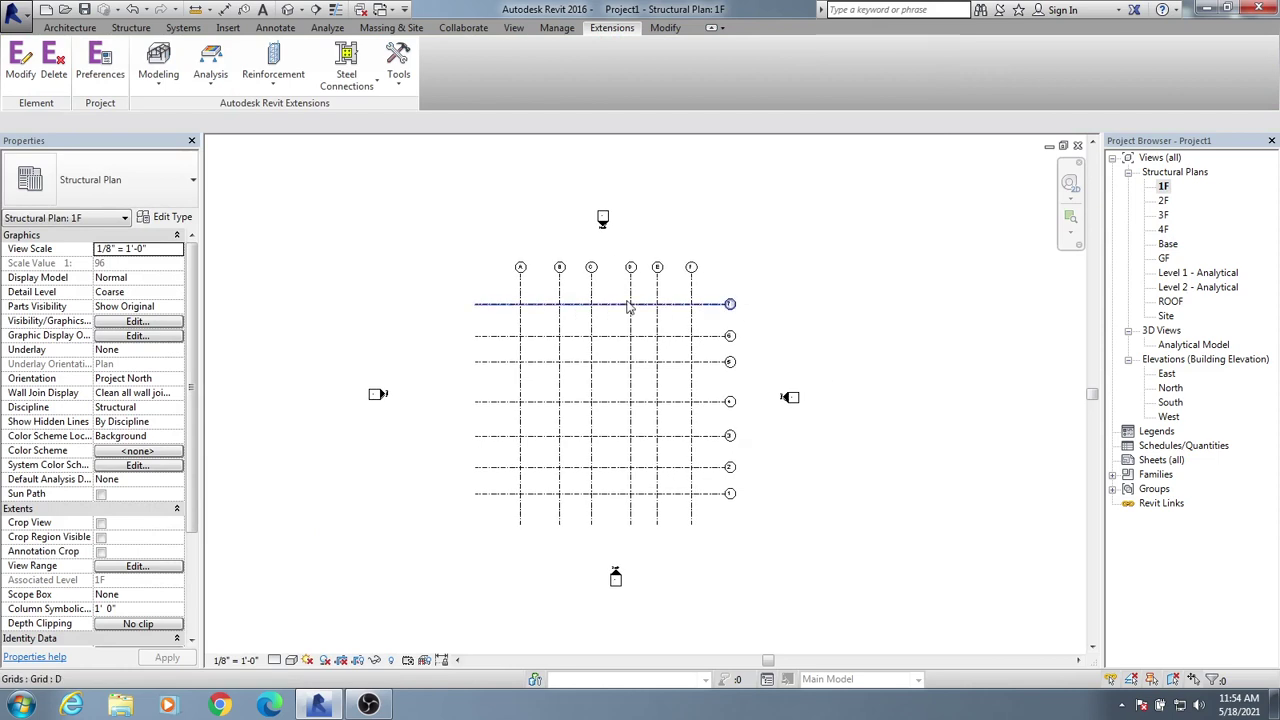
{"action": "scroll", "coordinate": [629, 307], "scroll_direction": "up", "scroll_amount": 3}
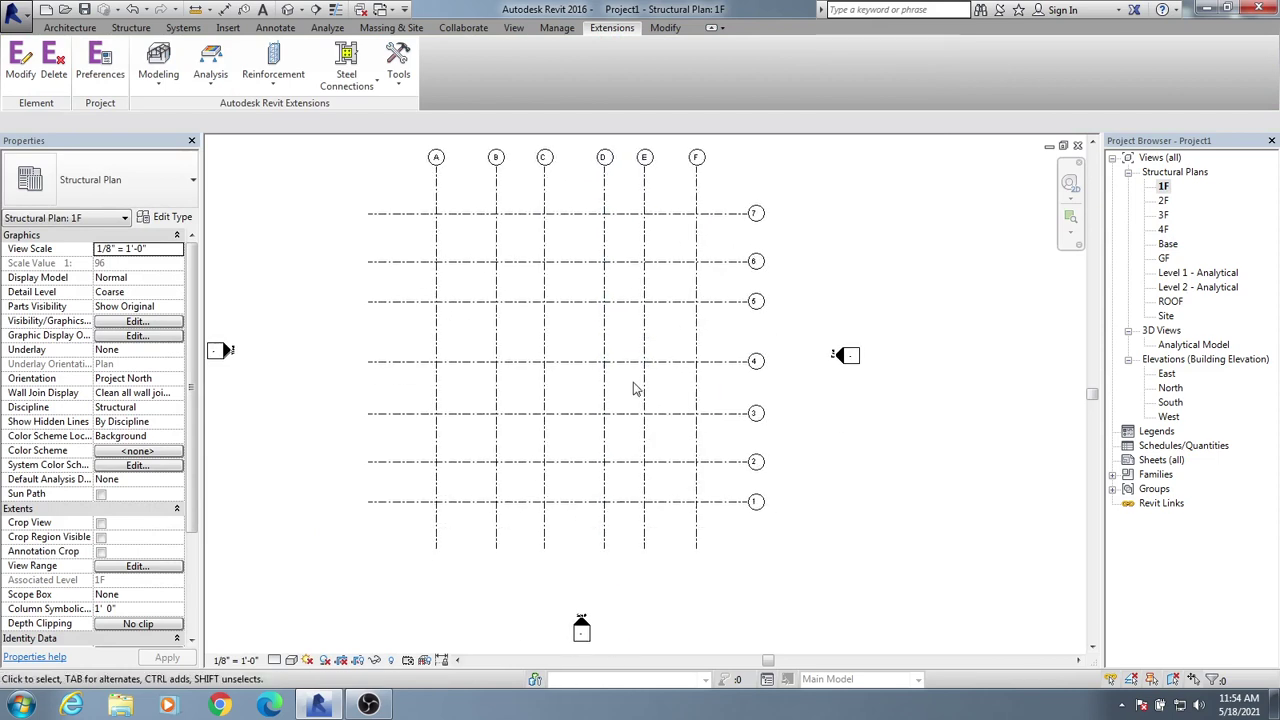
{"action": "middle_click_drag", "start_coordinate": [640, 405], "coordinate": [674, 437]}
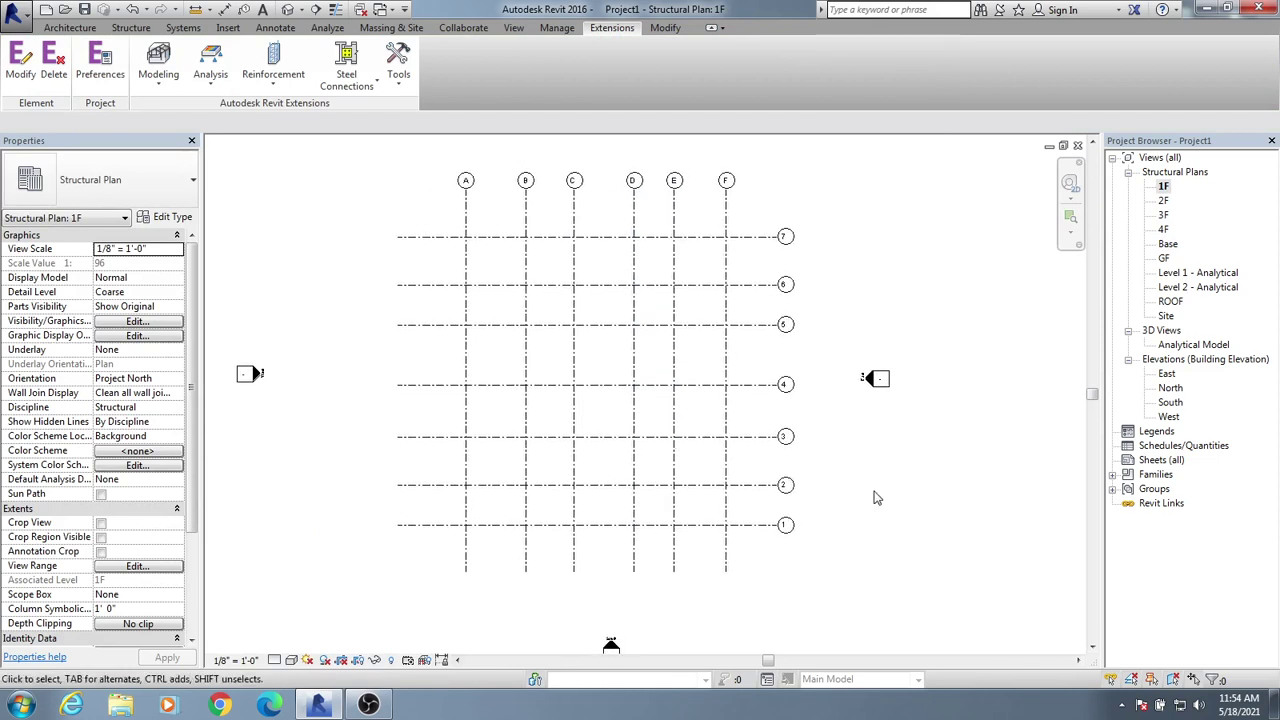